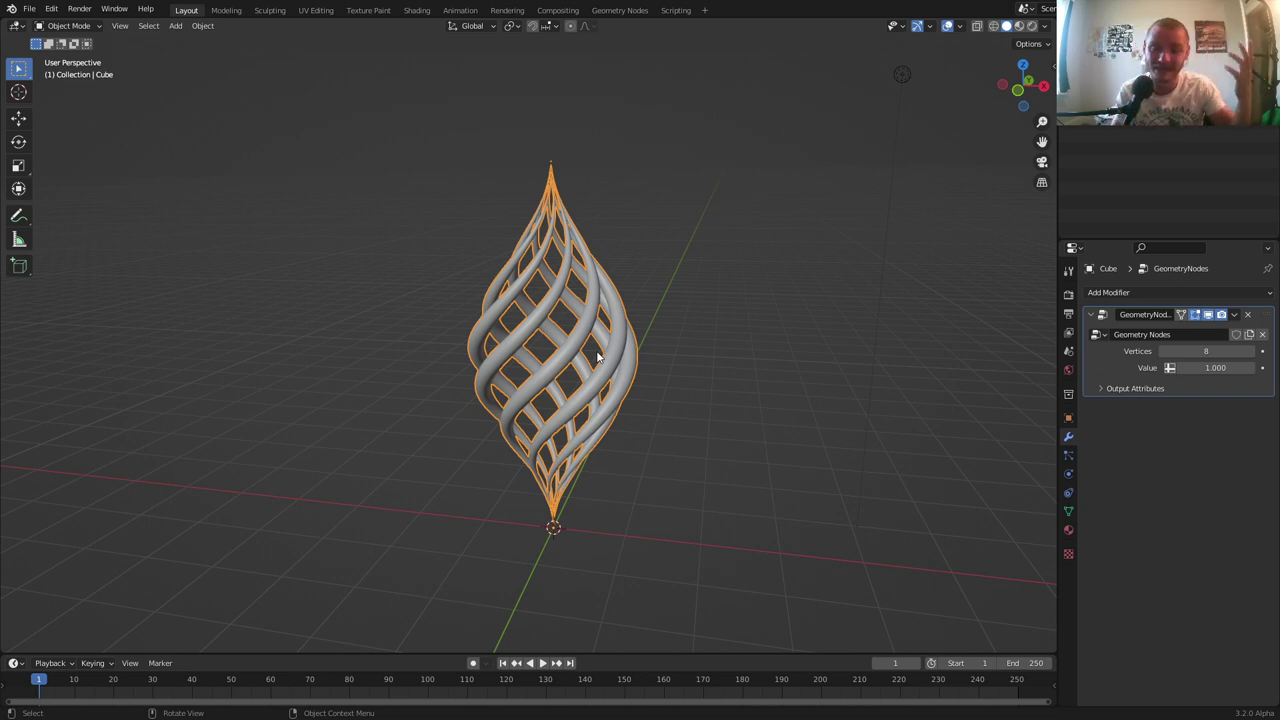
Set the twisted lattice's Geometry Nodes modifier to 6 vertices and a Value of 1.228
left_click(1164, 352)
left_click(1164, 352)
left_click(1164, 352)
left_click(1164, 352)
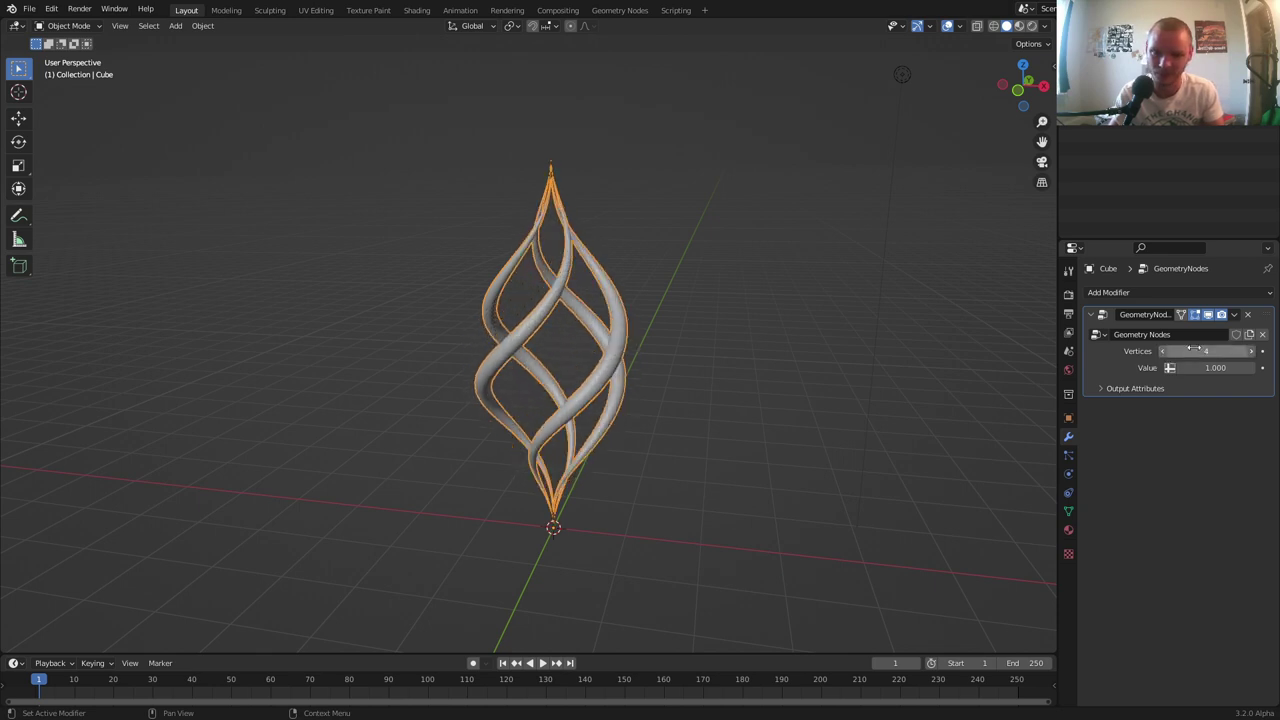
left_click(1252, 352)
left_click(1252, 352)
mouse_move(1215, 368)
left_mouse_down()
mouse_move(1200, 368)
mouse_move(1225, 368)
left_mouse_up()
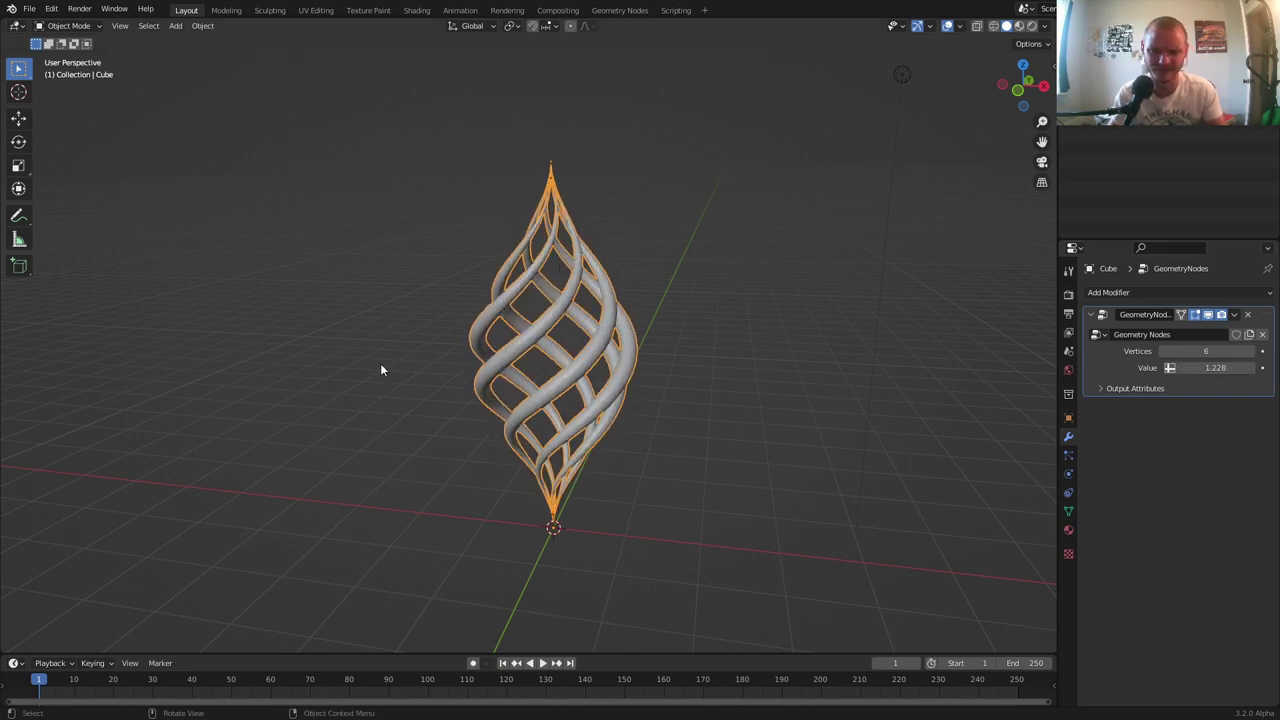
Start a new General file without saving the changes to the current scene
key("ctrl+n")
left_click(565, 282)
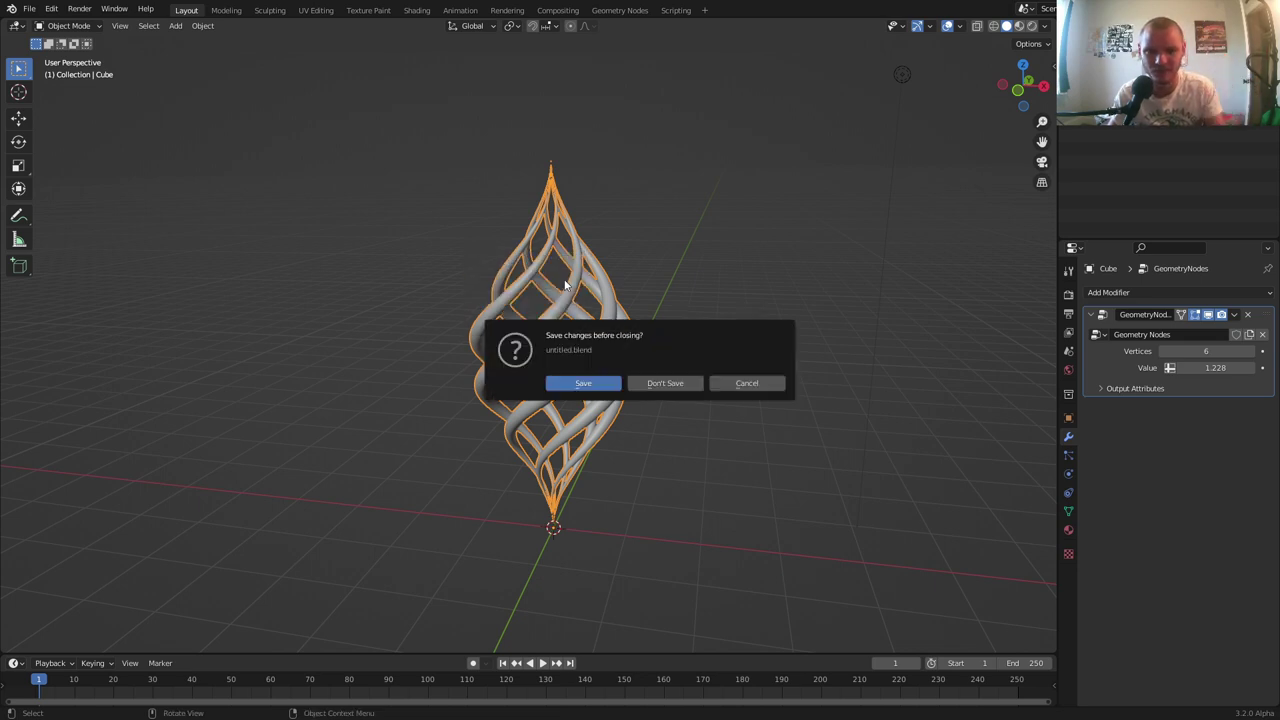
left_click(656, 386)
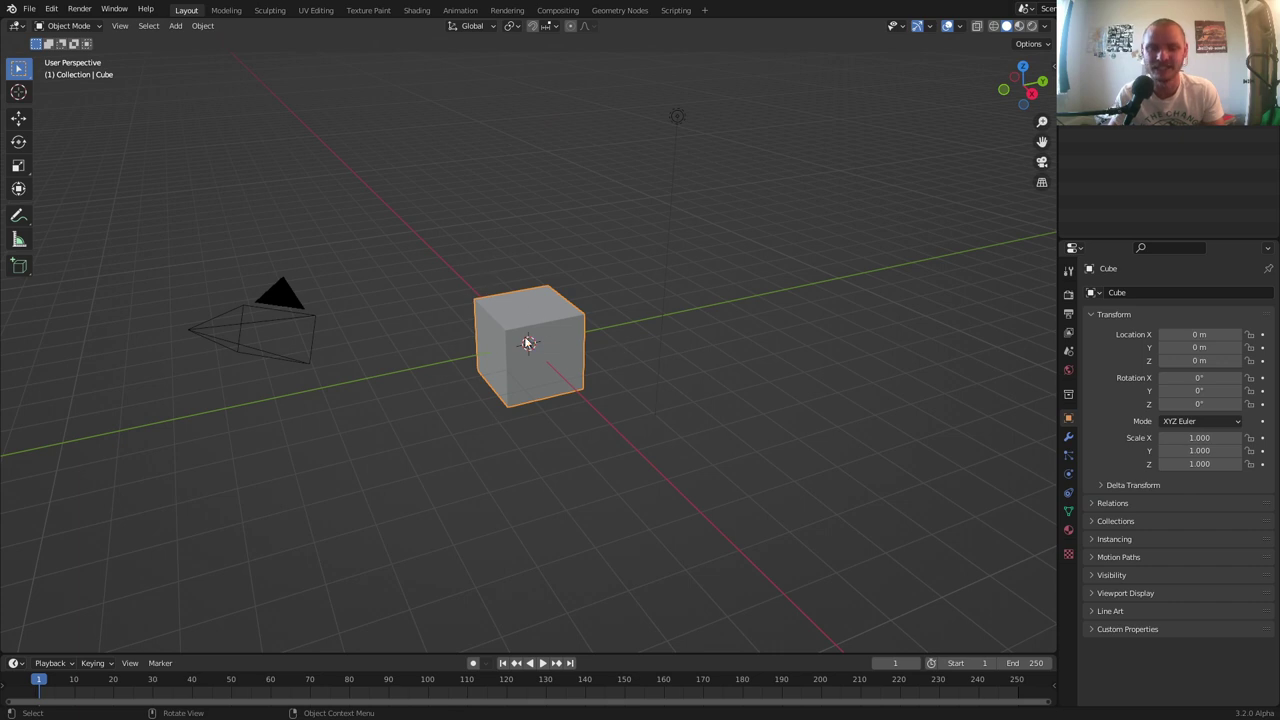
Delete the default cube and add a new mesh cube in its place
key("x")
left_click(562, 295)
key("shift+a")
mouse_move(560, 293)
left_click(614, 305)
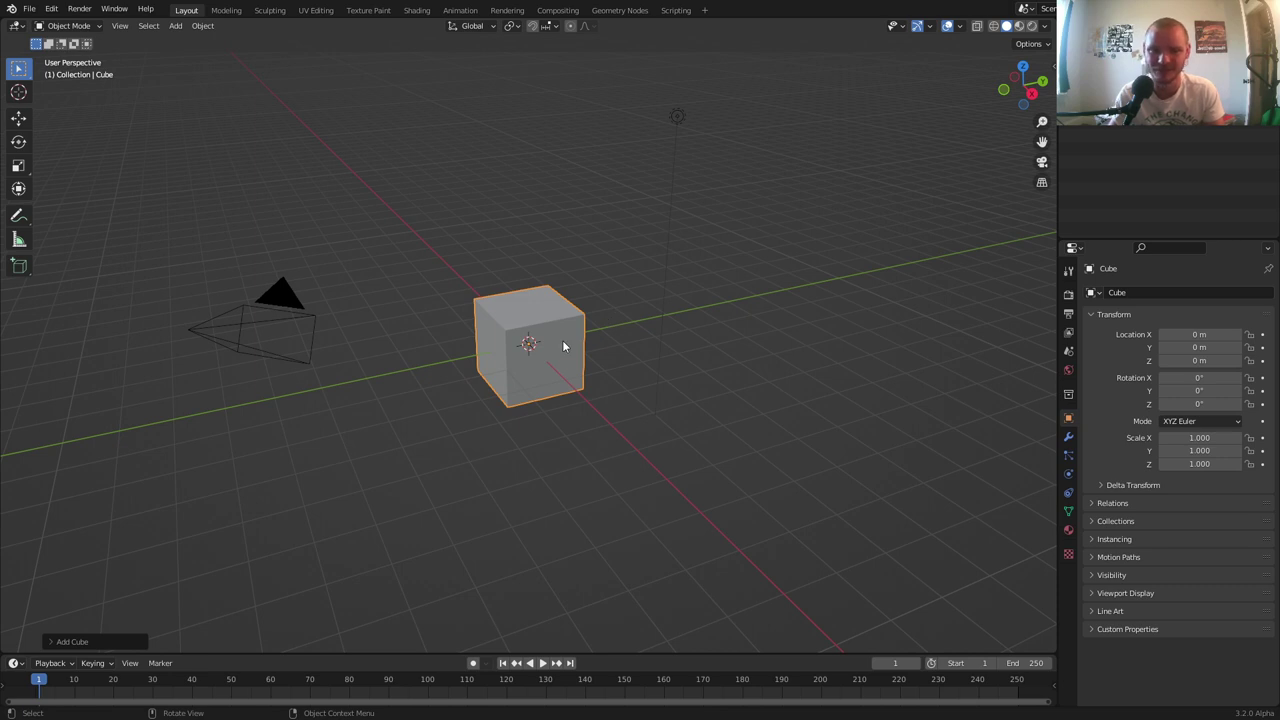
Switch to the Geometry Nodes workspace, create a new node tree for the cube and delete its Group Input node
left_click(601, 12)
left_click(527, 390)
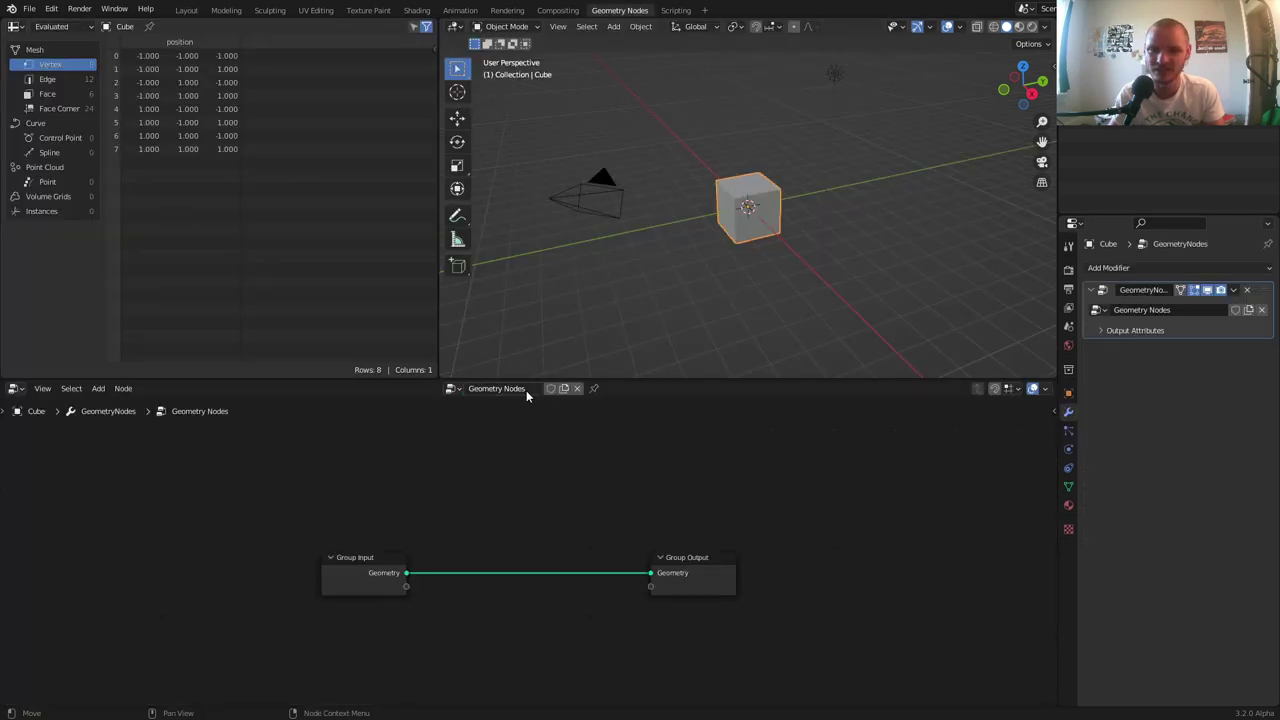
left_click_drag(464, 630, 330, 542)
key("x")
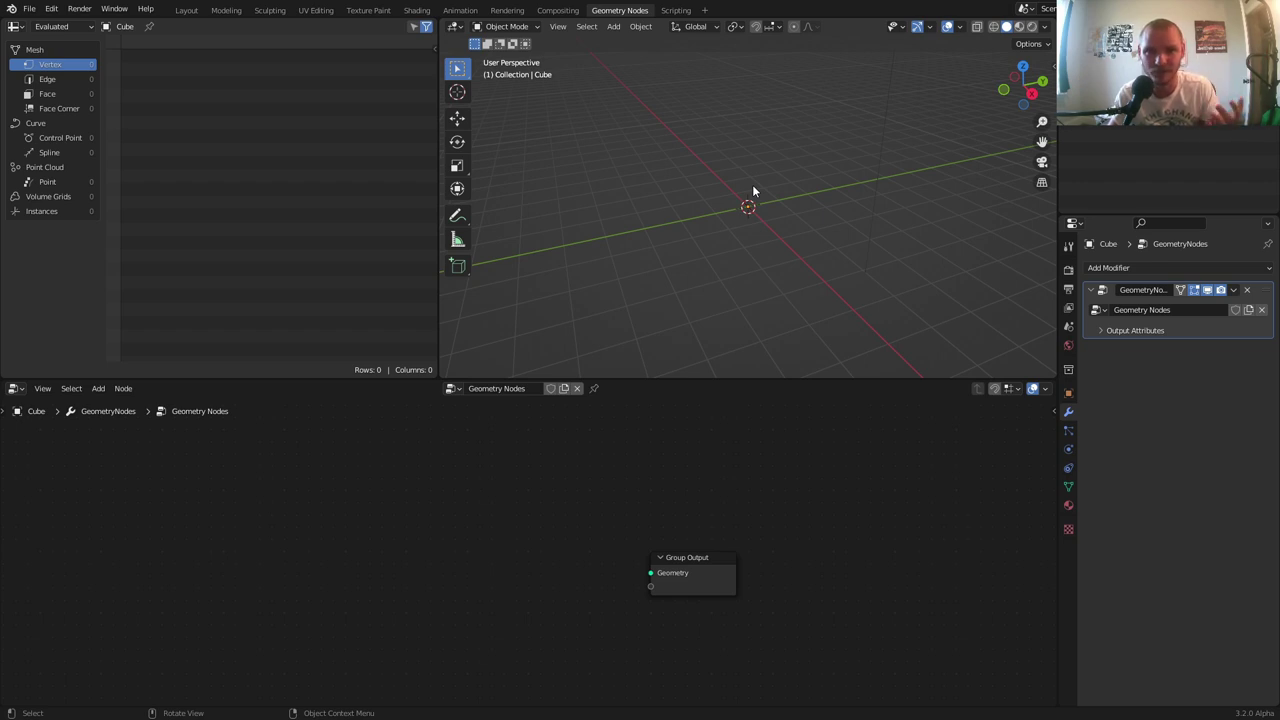
Add a Mesh Circle node and connect its Mesh output to the Group Output's Geometry input
scroll(448, 594, "up", 2)
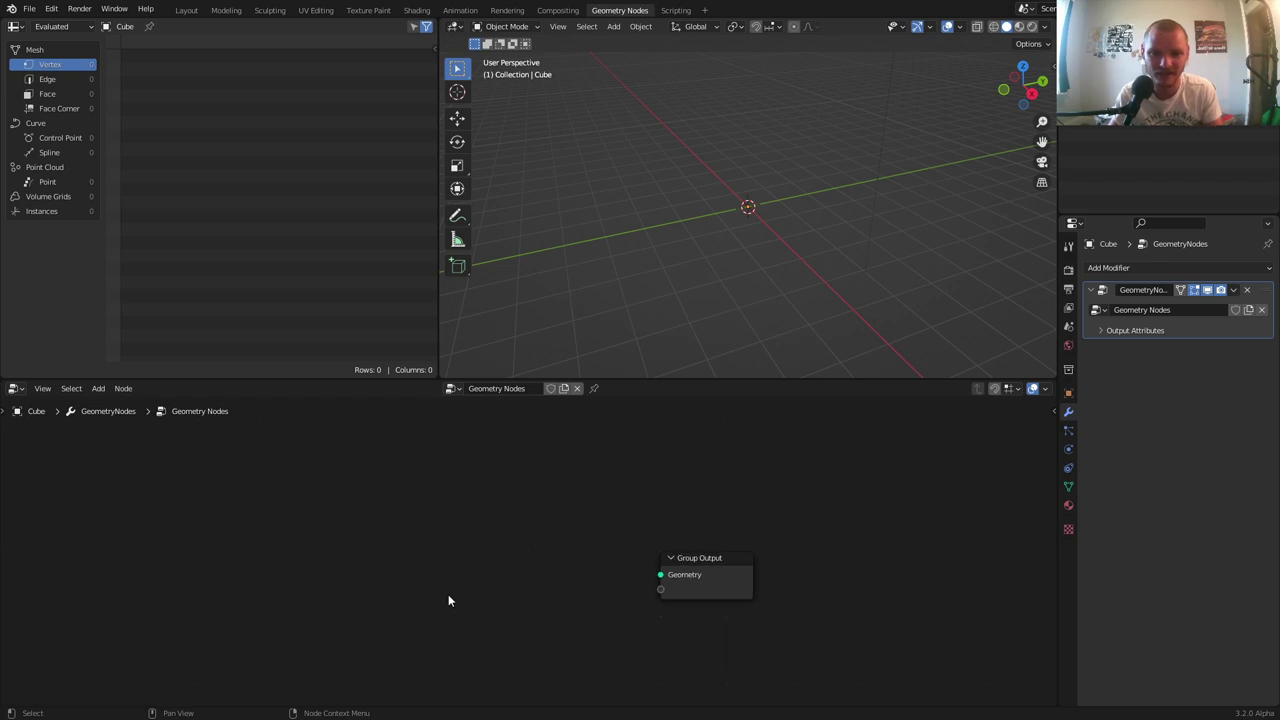
key("shift+a")
mouse_move(409, 467)
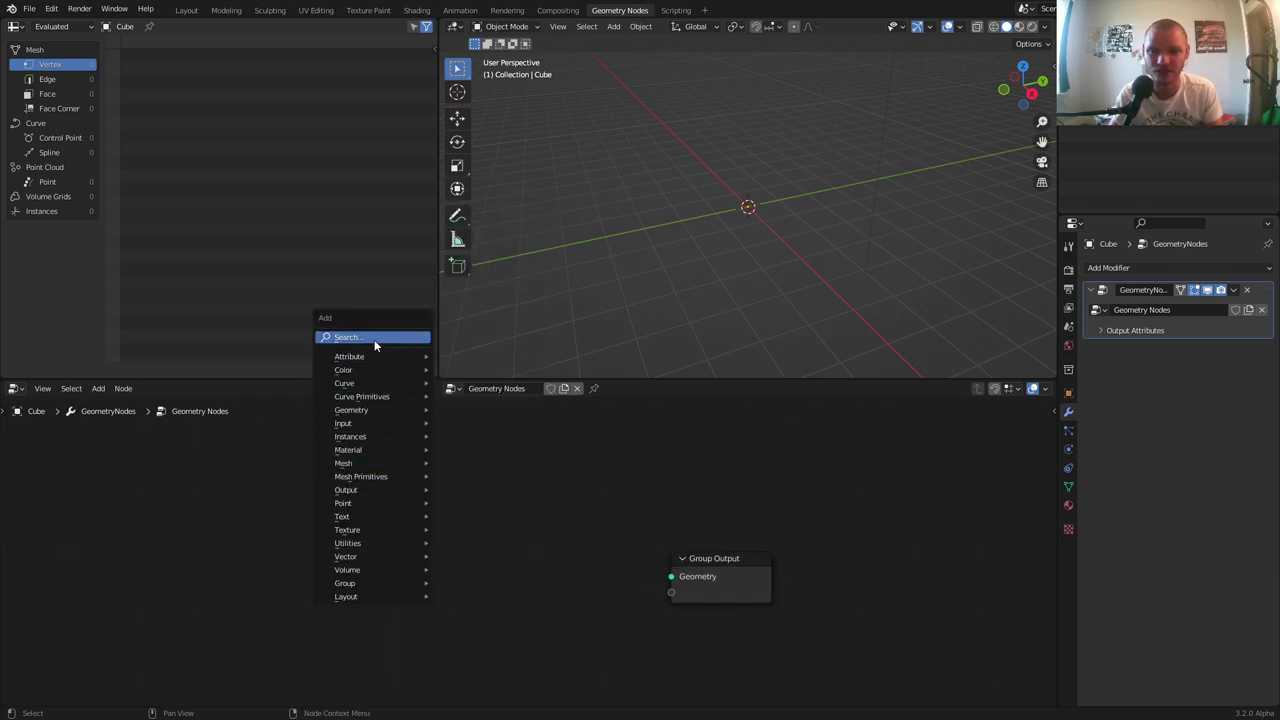
left_click(372, 338)
type("mesh circ")
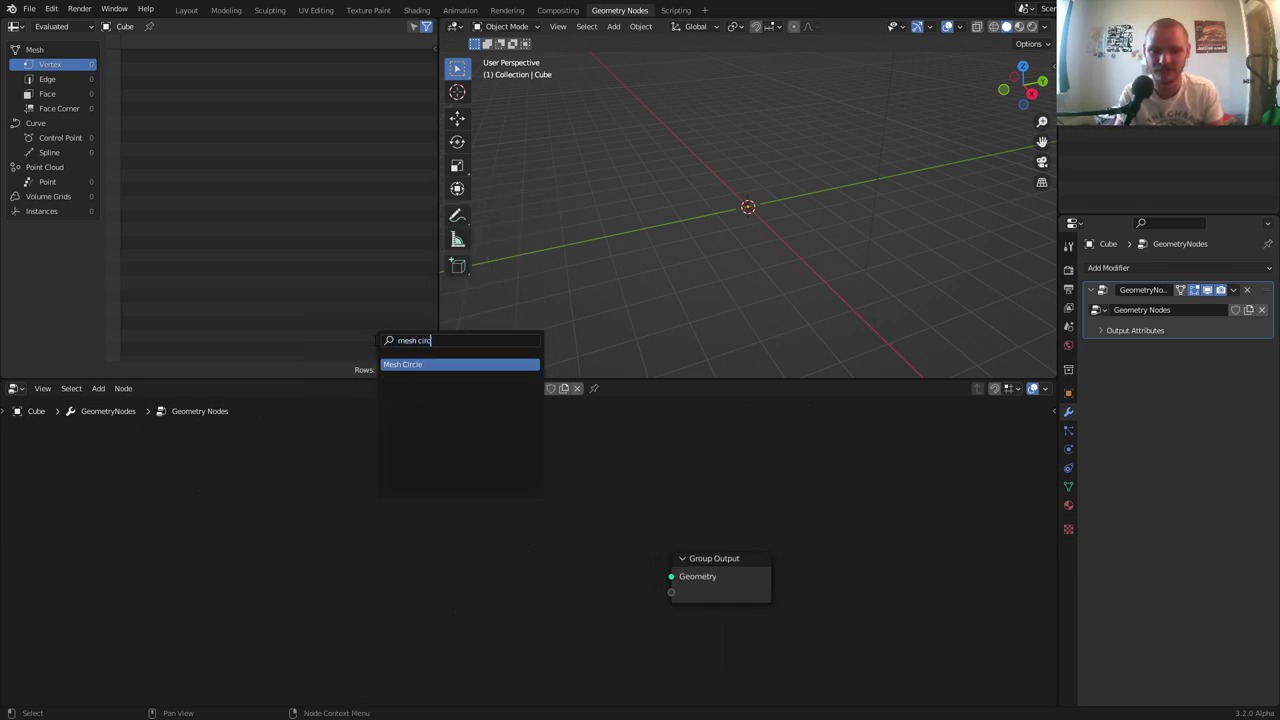
key("Return")
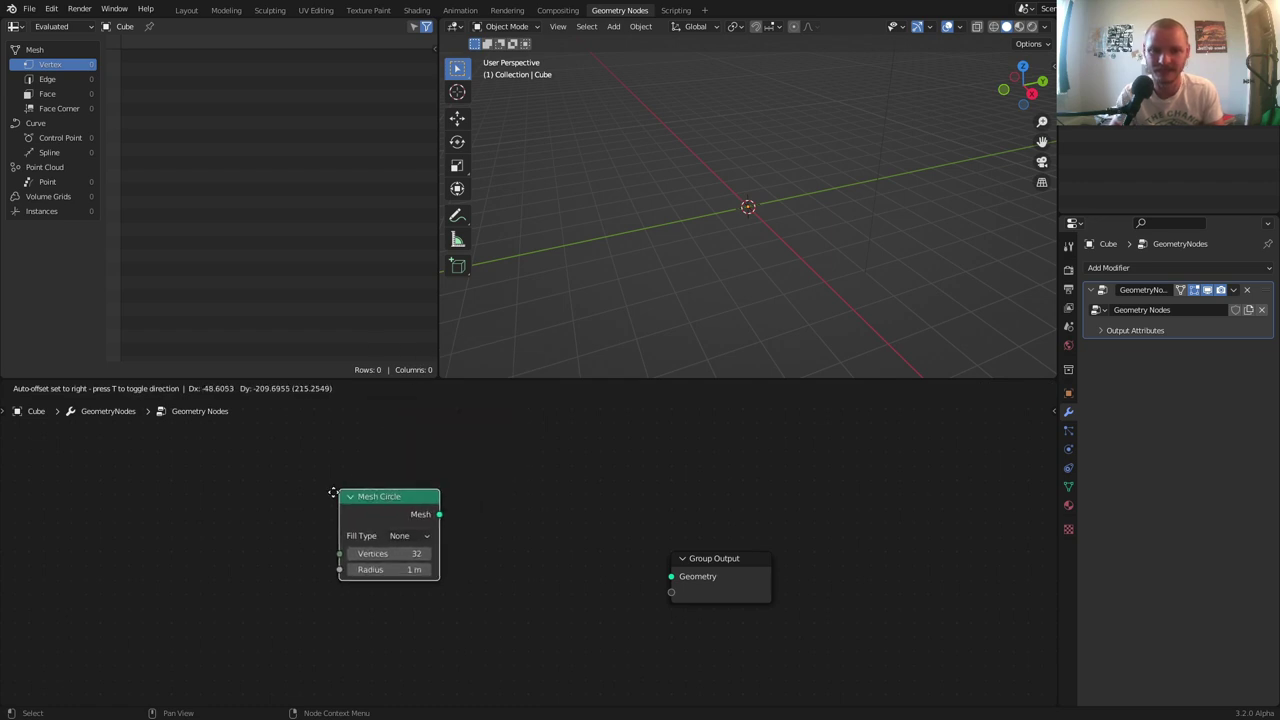
left_click(304, 544)
right_click_drag(383, 546, 690, 575, "alt")
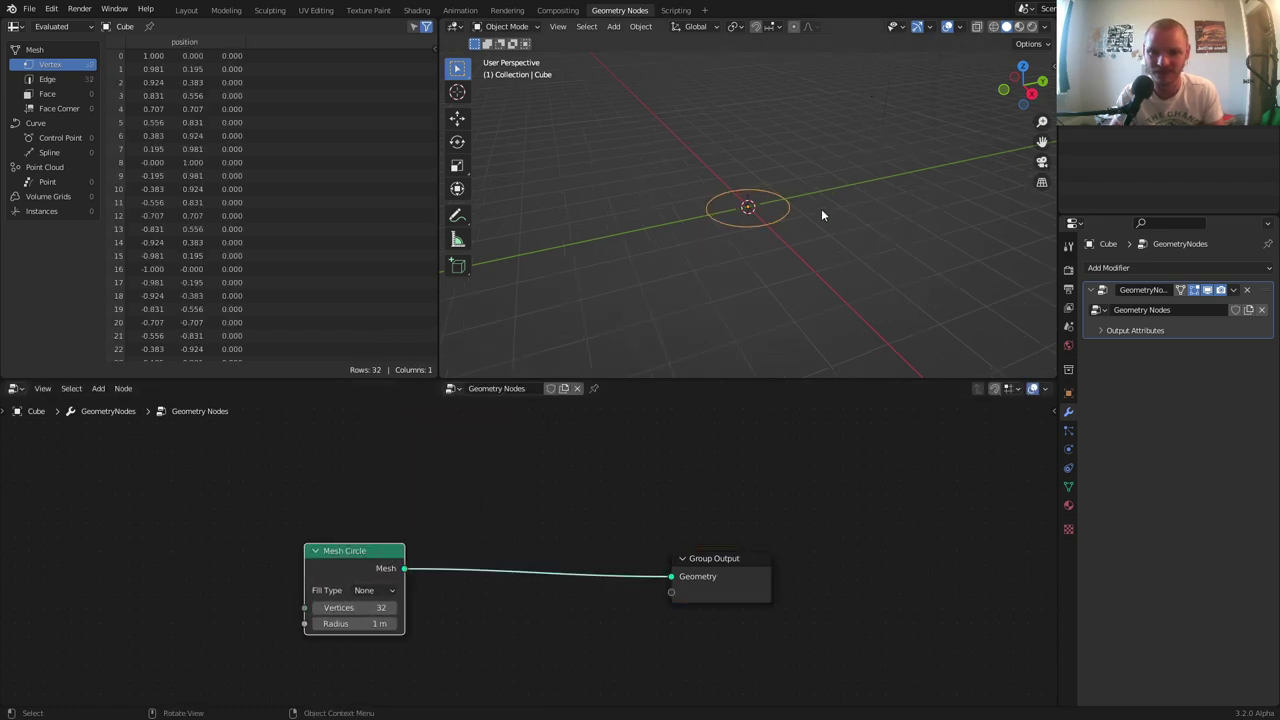
Move the Mesh Circle node farther away from the Group Output and set its Vertices to 16
left_click_drag(363, 557, 181, 516)
middle_click_drag(284, 536, 331, 521)
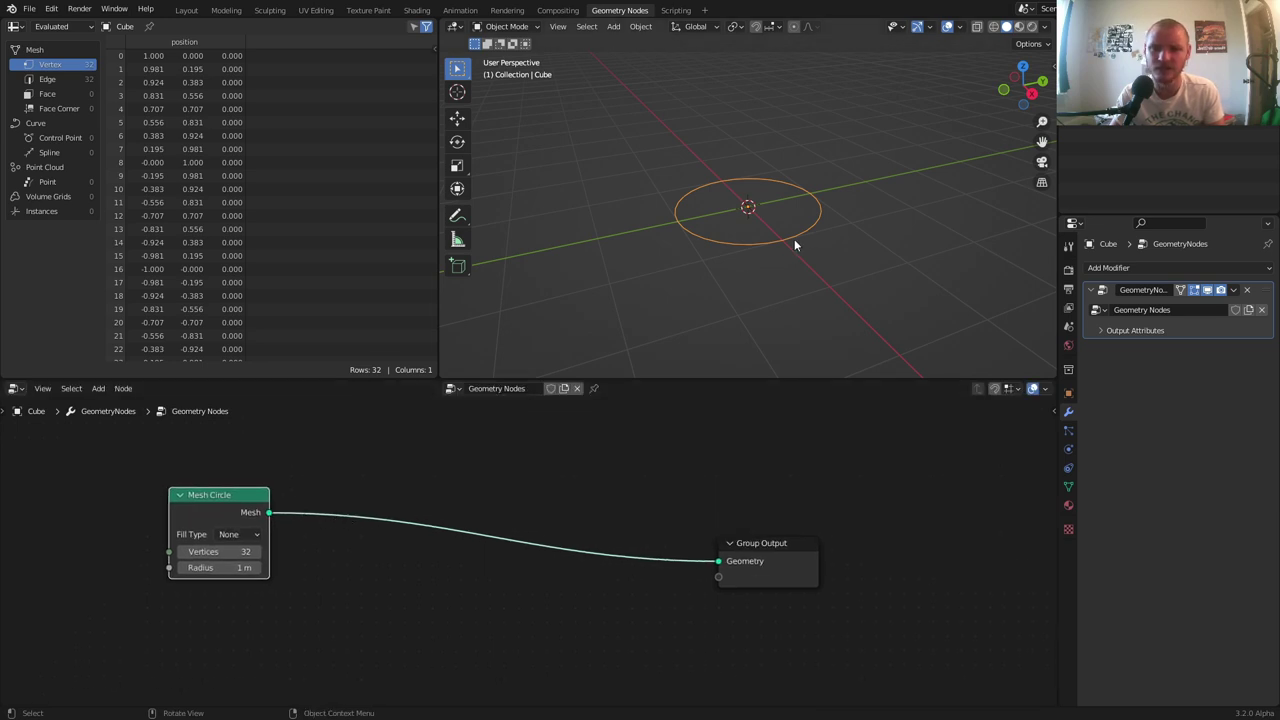
left_click_drag(226, 553, 196, 553)
Insert an Instance on Points node on the link between Mesh Circle and Group Output
key("shift+a")
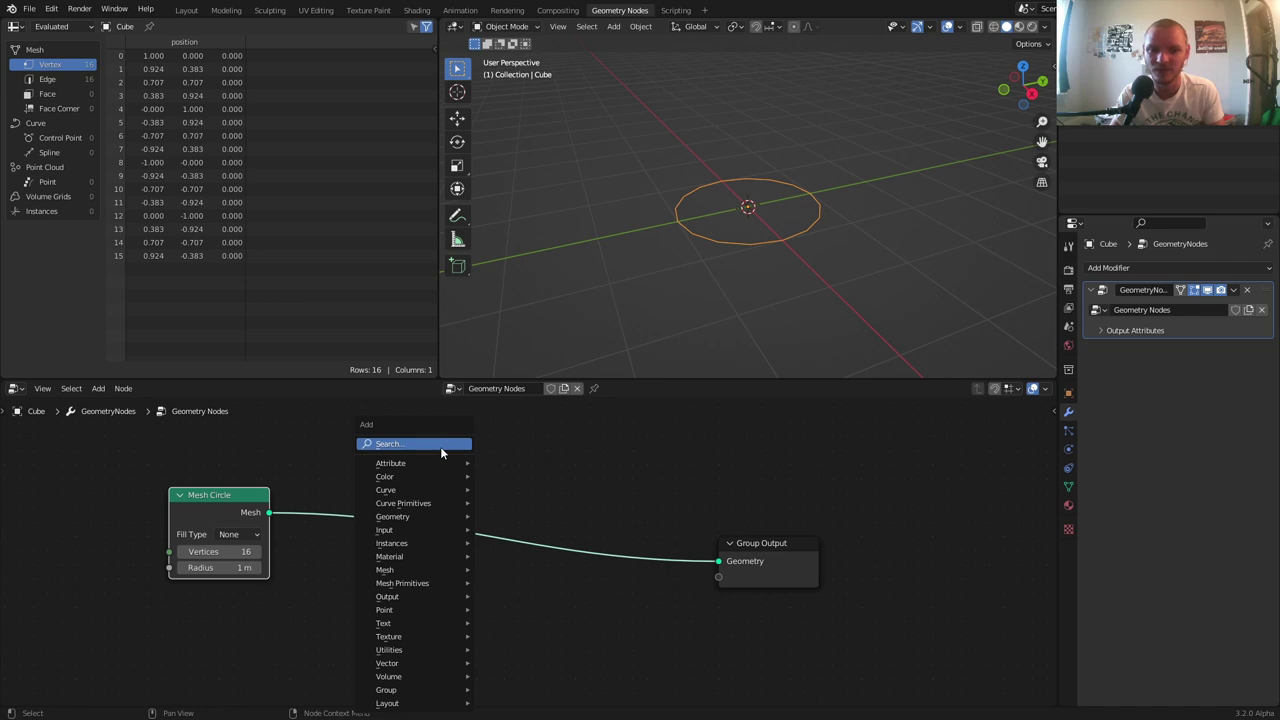
type("instance on")
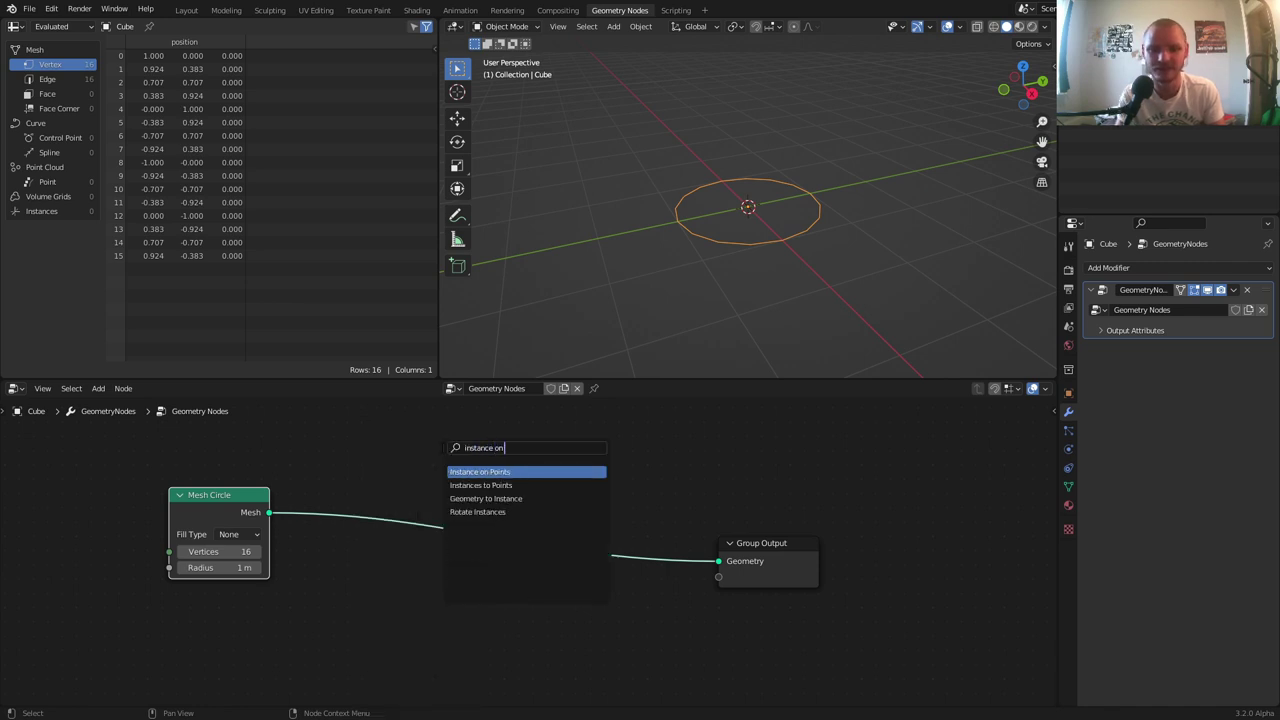
key("Return")
left_click(508, 473)
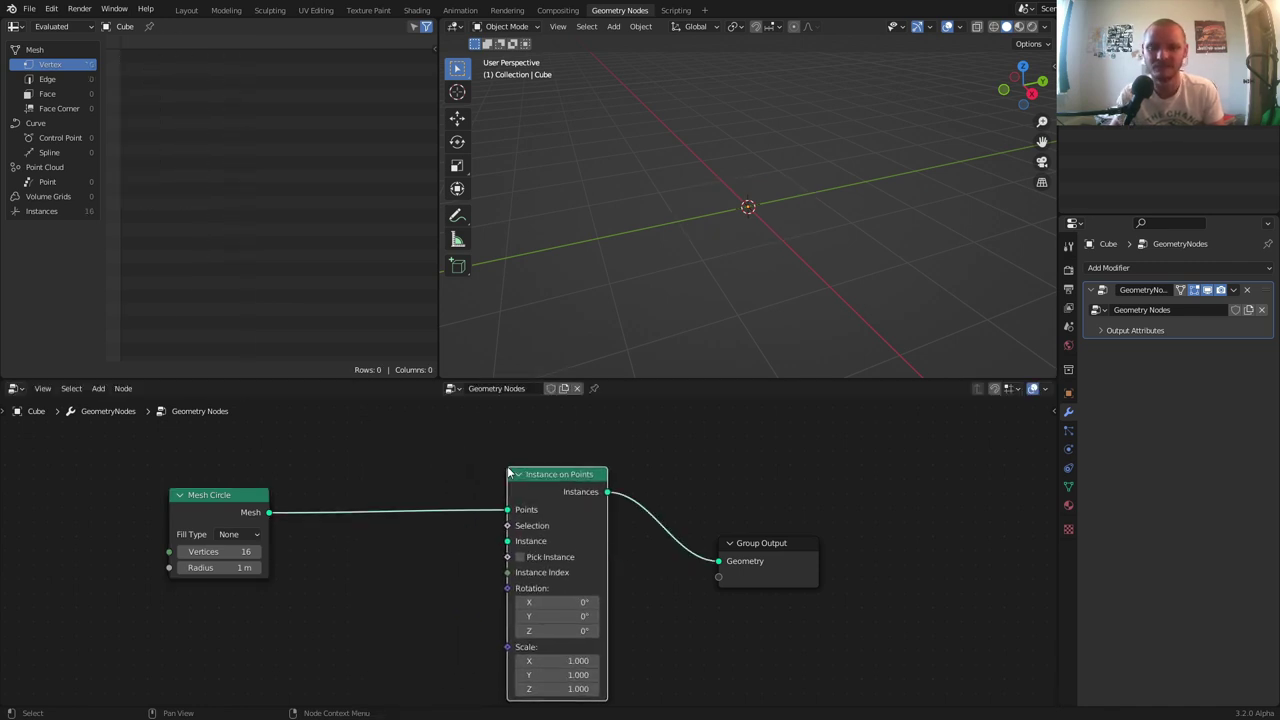
Add a Curve Line node below Mesh Circle and connect its Curve output to the Instance input of Instance on Points
middle_click_drag(341, 580, 466, 538)
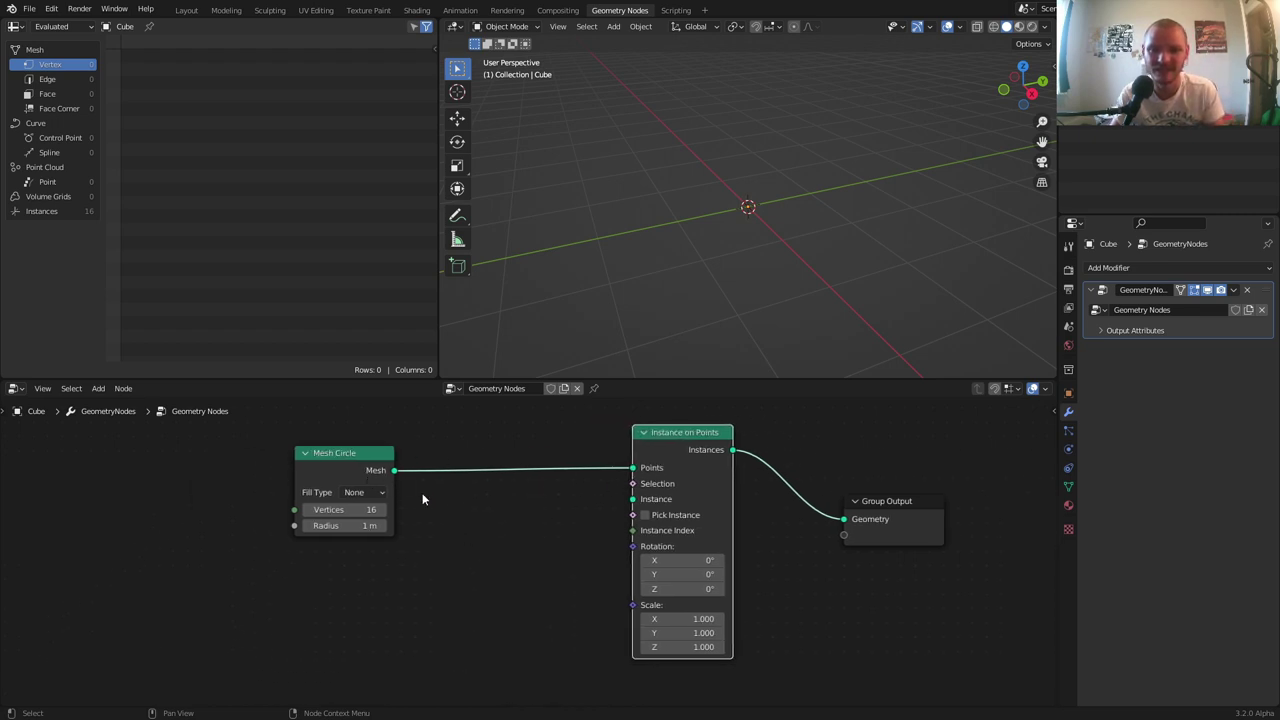
key("shift+a")
left_click(423, 444)
type("cur")
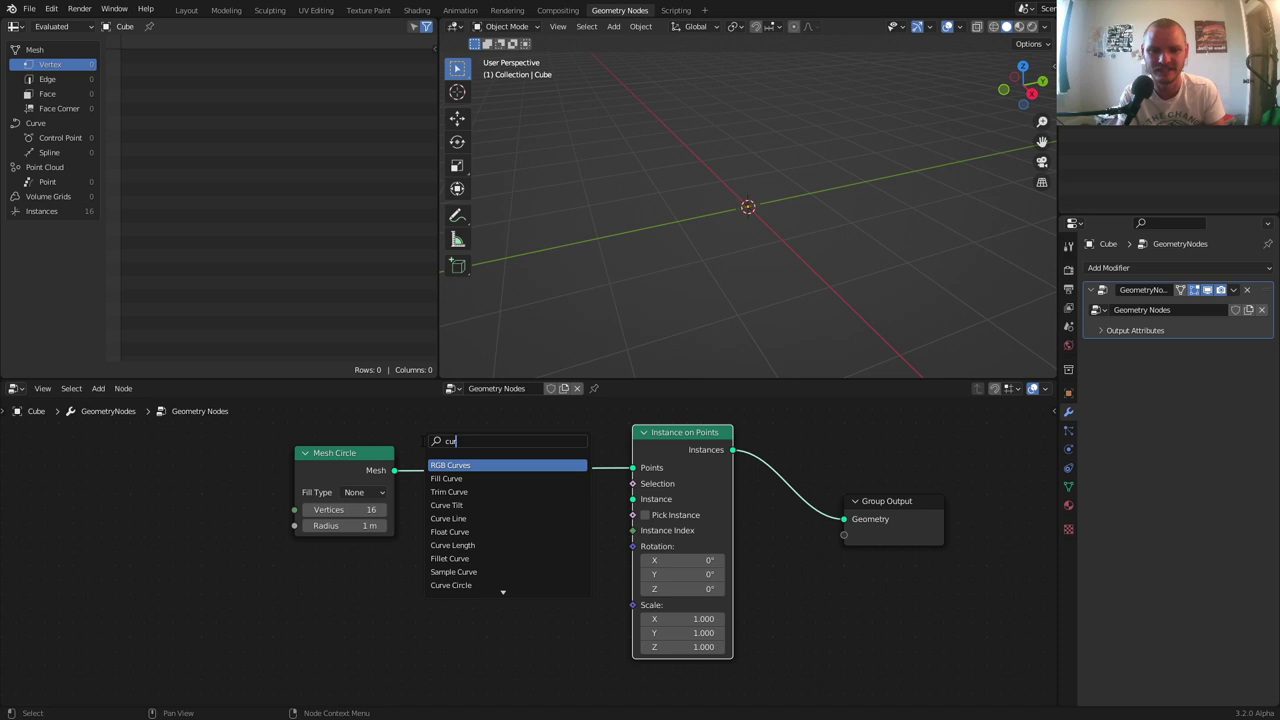
type("ve line")
key("Return")
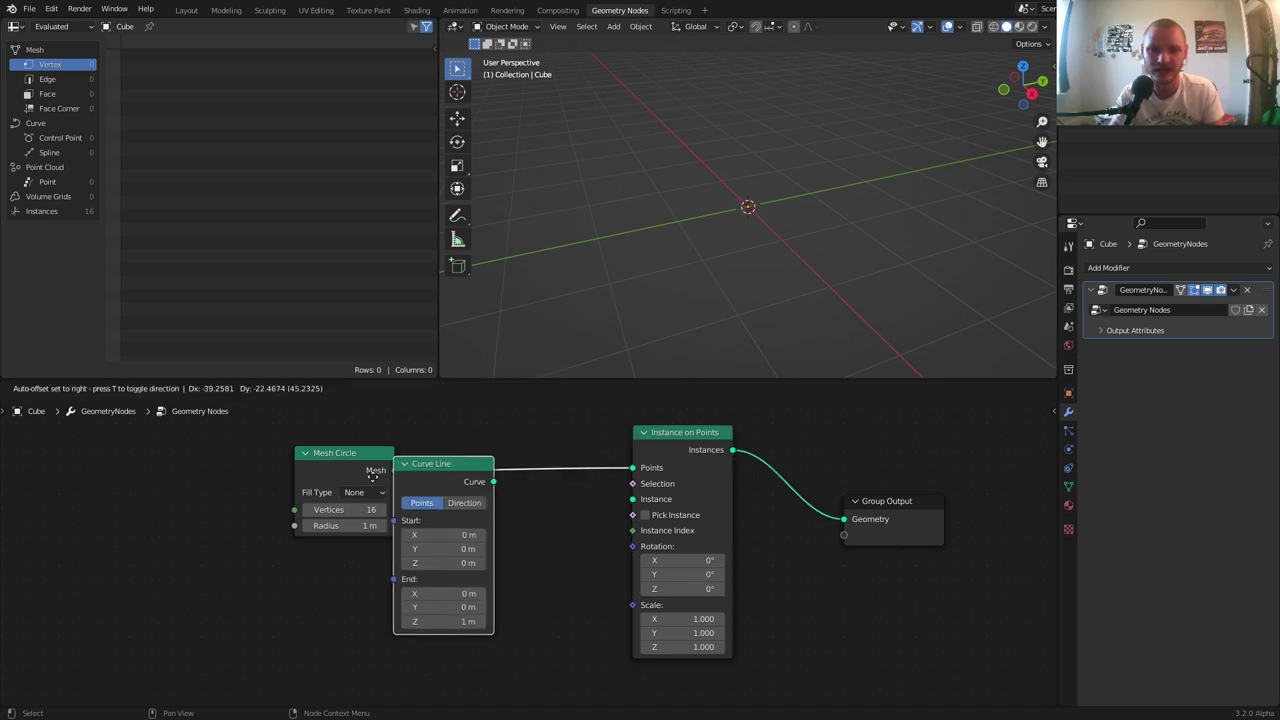
left_click(283, 550)
right_click_drag(372, 581, 628, 510, "alt")
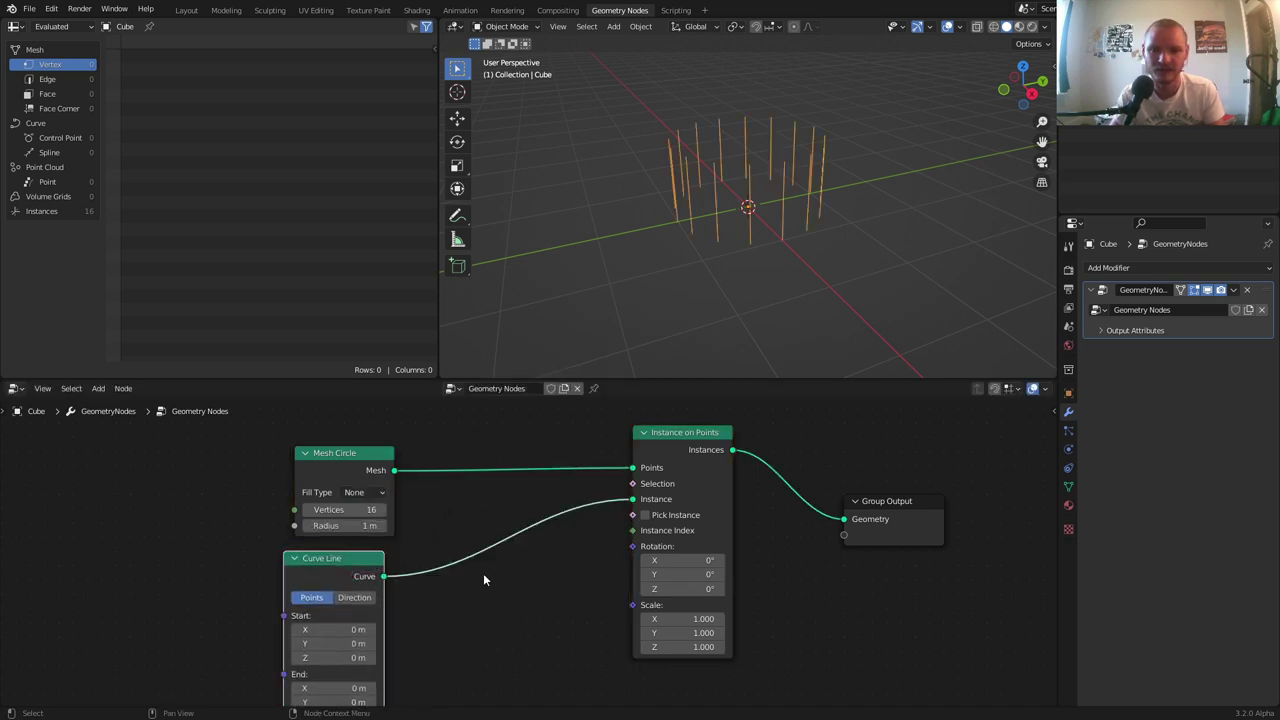
Set the Curve Line's End Z to 5 m and the Mesh Circle's Vertices to 9
middle_click_drag(436, 638, 456, 554)
left_click(362, 631)
type("5")
key("Return")
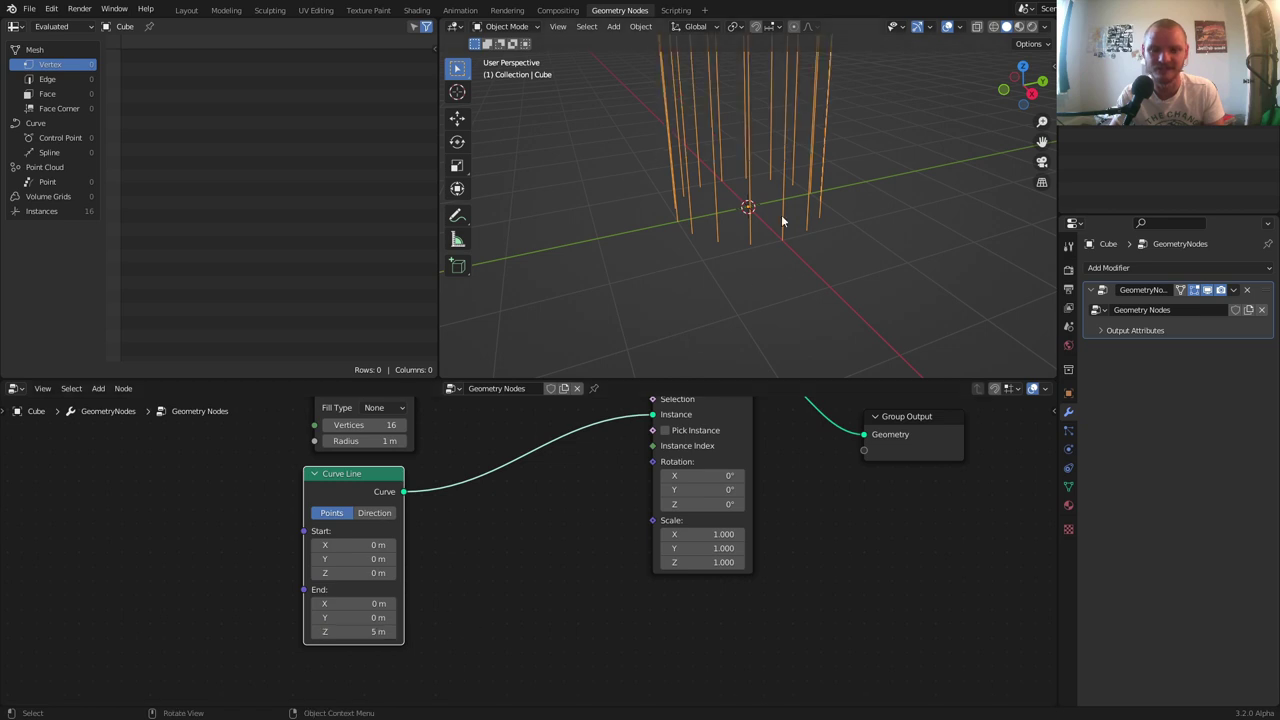
middle_click_drag(784, 162, 759, 266)
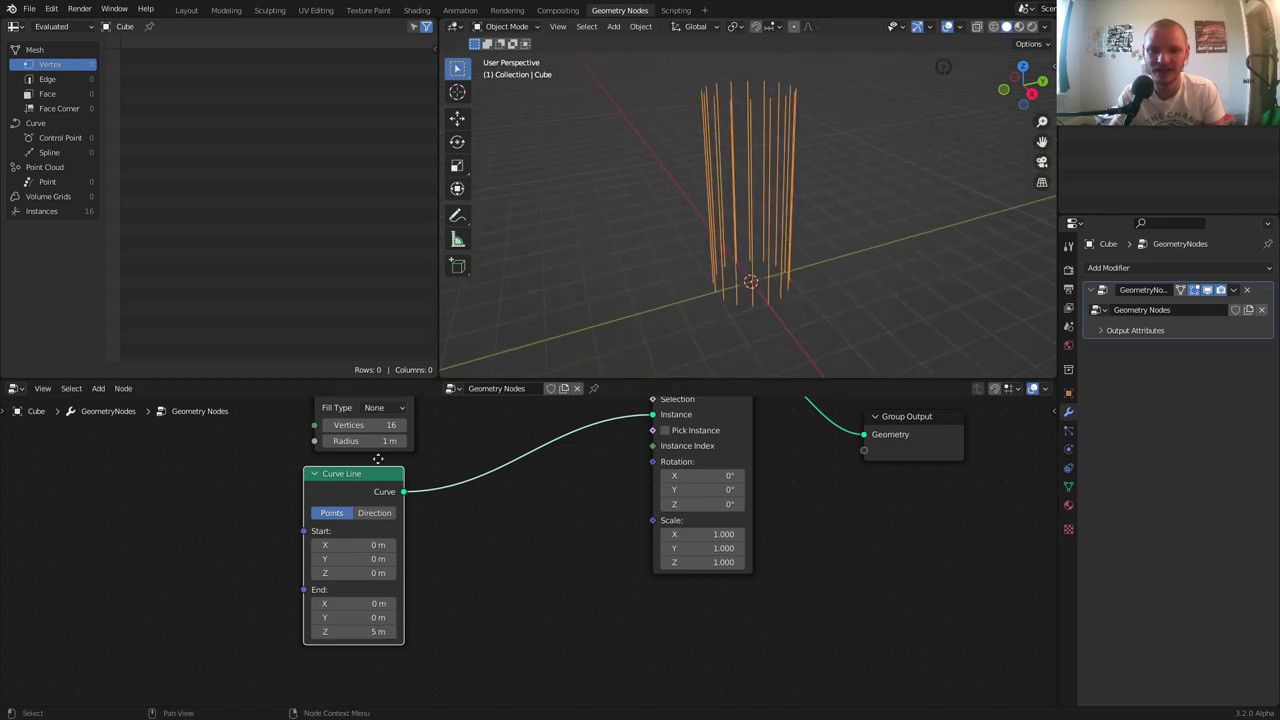
middle_click_drag(378, 440, 390, 470)
mouse_move(390, 456)
left_mouse_down()
mouse_move(325, 456)
mouse_move(400, 456)
mouse_move(330, 457)
mouse_move(389, 456)
left_mouse_up()
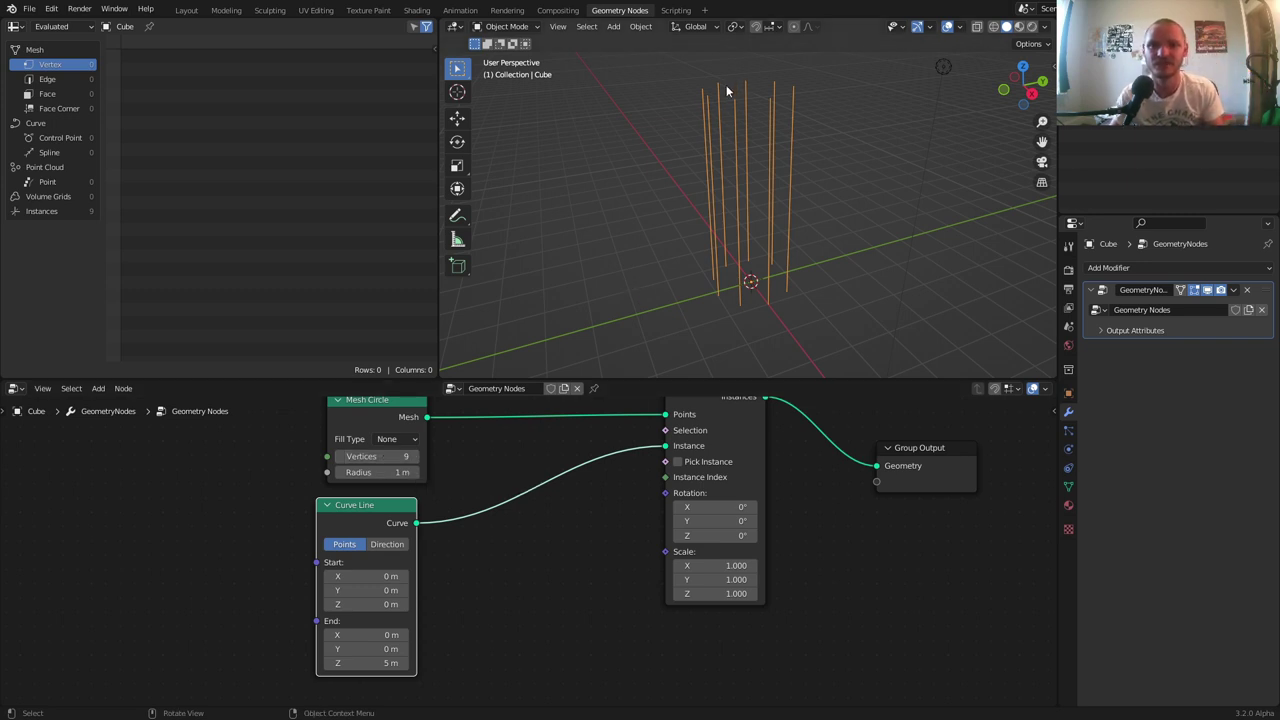
left_click_drag(726, 87, 778, 87)
left_click_drag(724, 288, 777, 277)
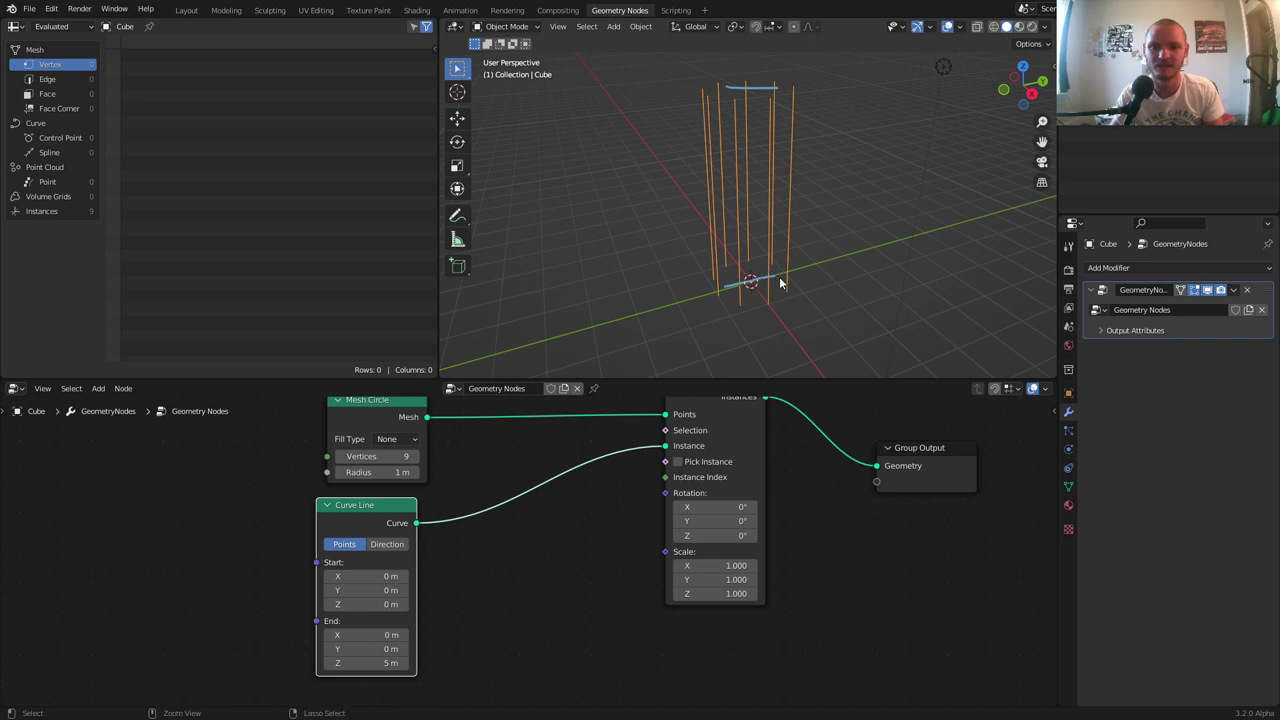
key("ctrl+z")
key("ctrl+z")
Insert a Resample Curve node between Curve Line and Instance on Points, and shift the Curve Line node slightly away from it
key("shift+a")
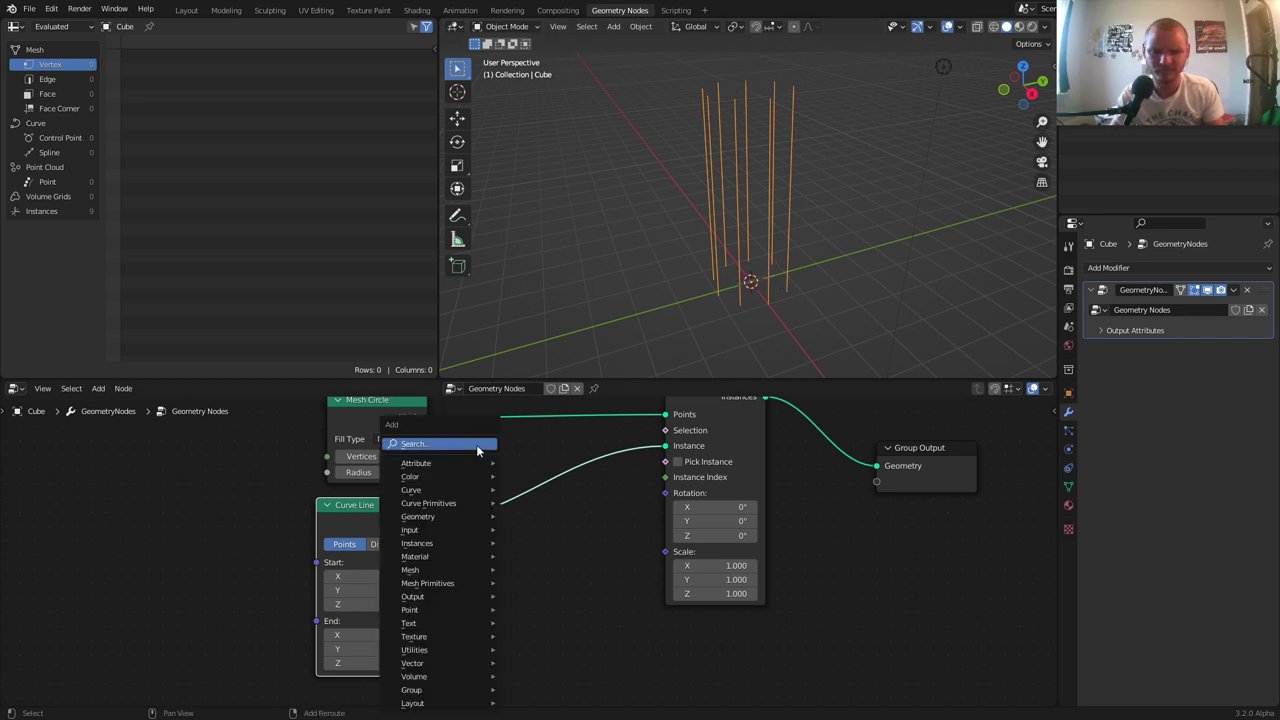
left_click(477, 443)
type("res")
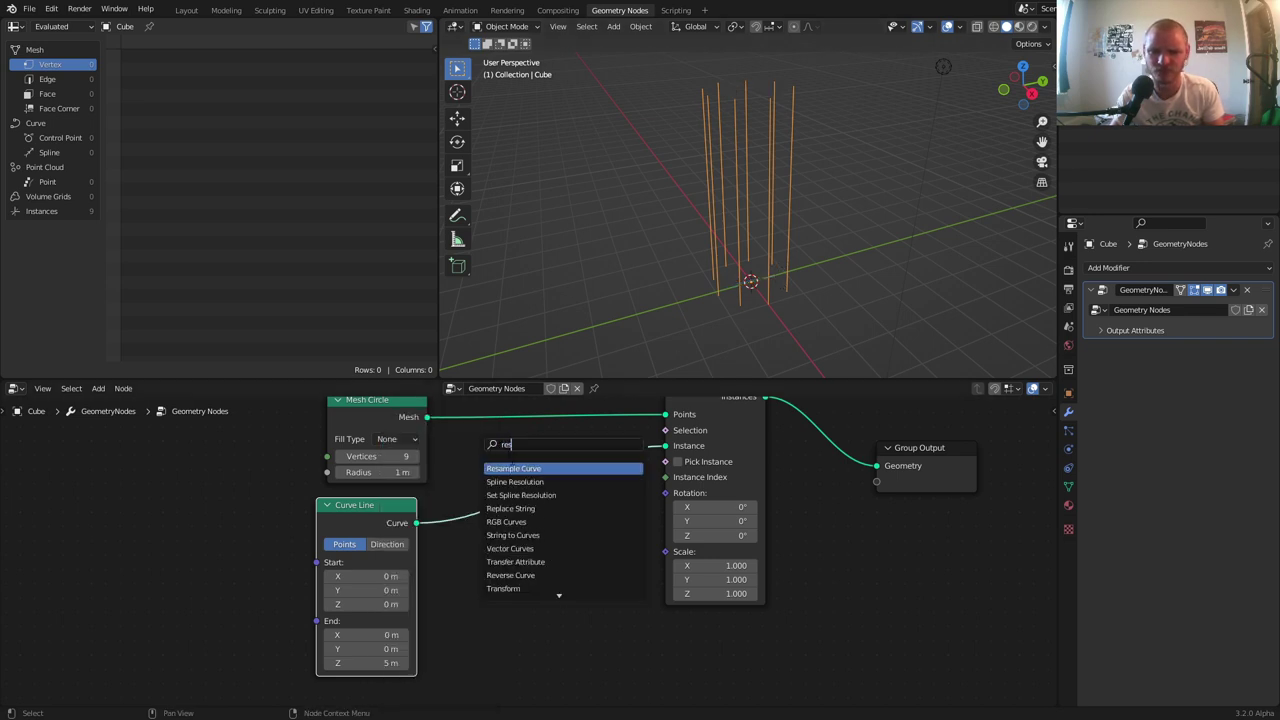
key("Return")
left_click(510, 480)
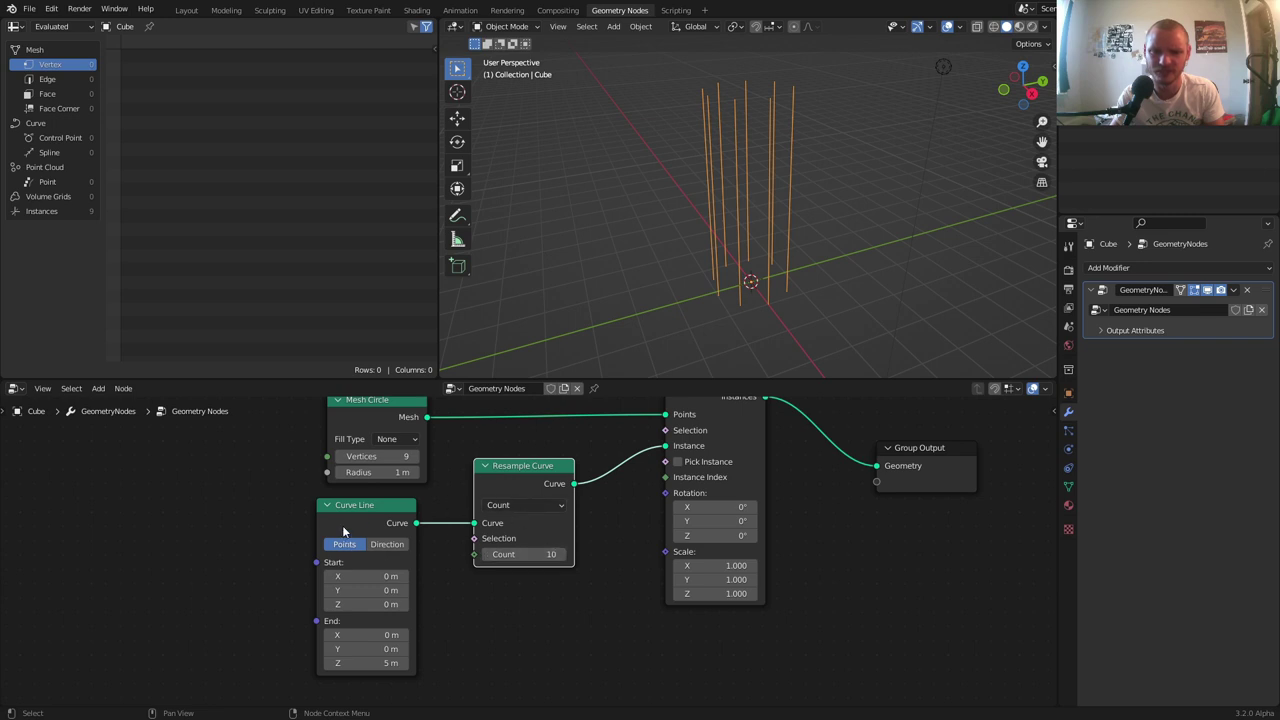
left_click_drag(373, 509, 364, 512)
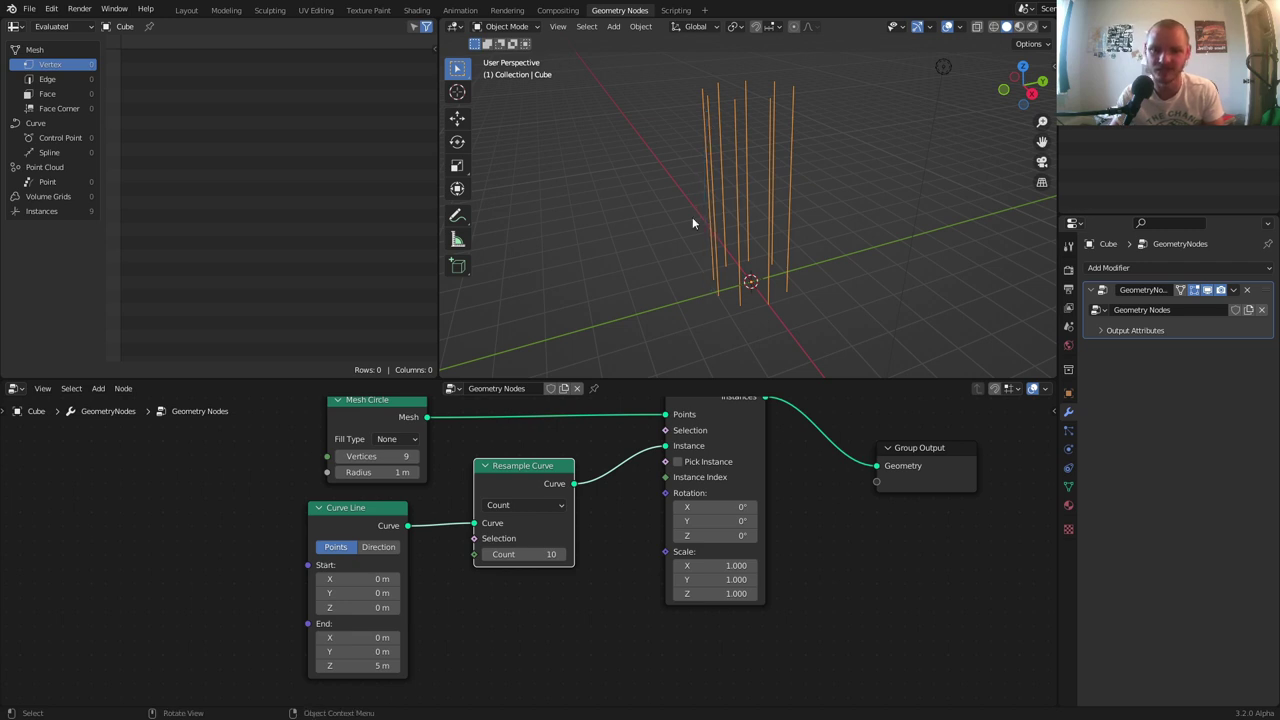
Set the Mesh Circle's Vertices to 6
left_click(399, 456)
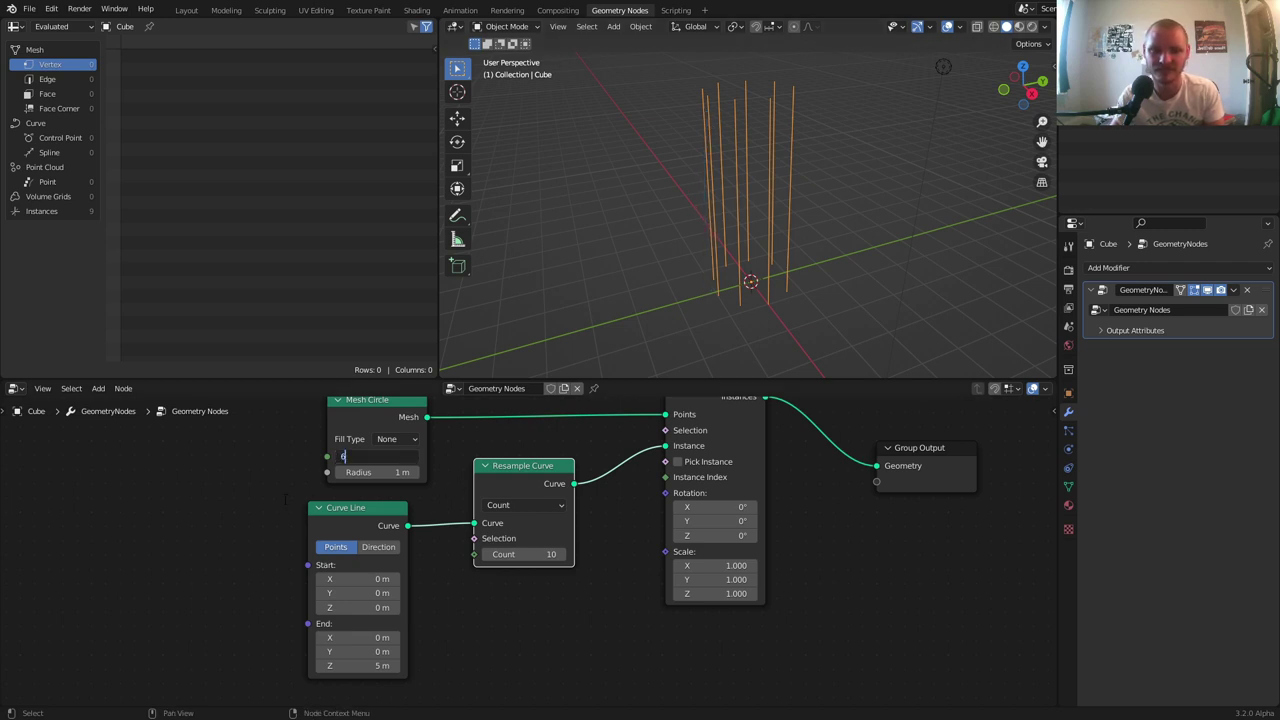
type("6")
key("Return")
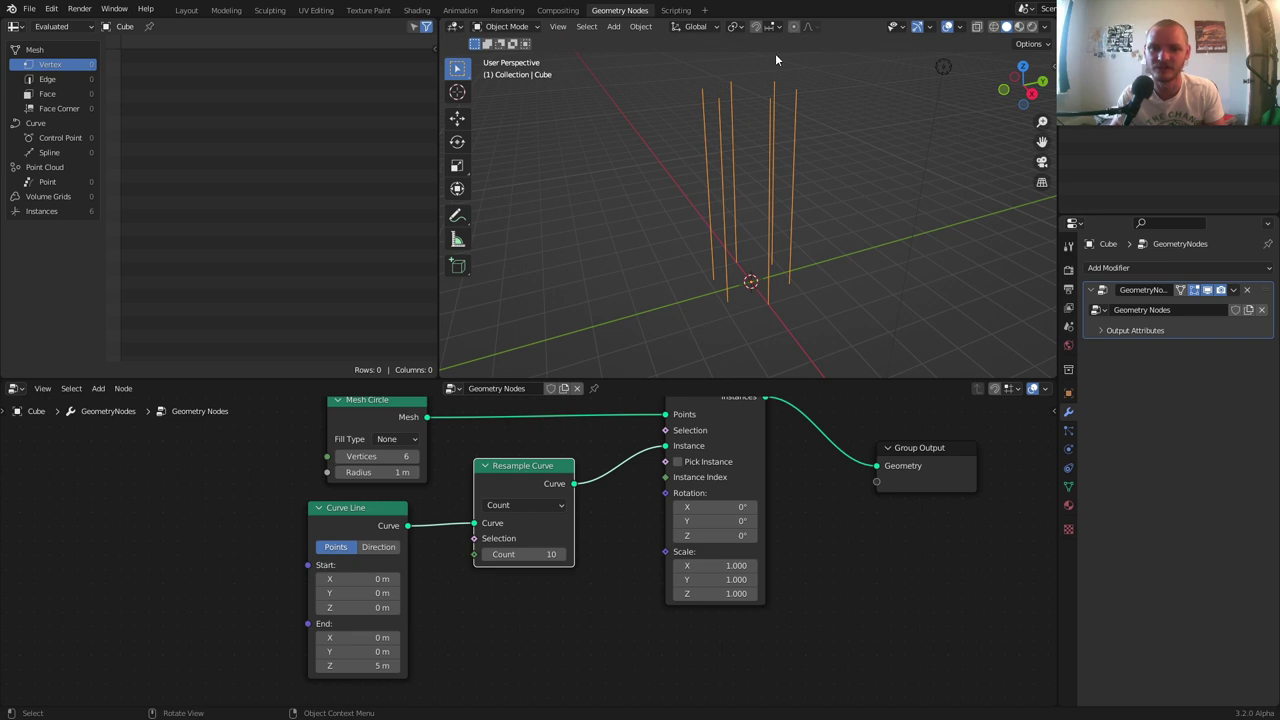
Move the Group Output farther away and insert a Realize Instances node between Instance on Points and Group Output
middle_click_drag(880, 502, 674, 550)
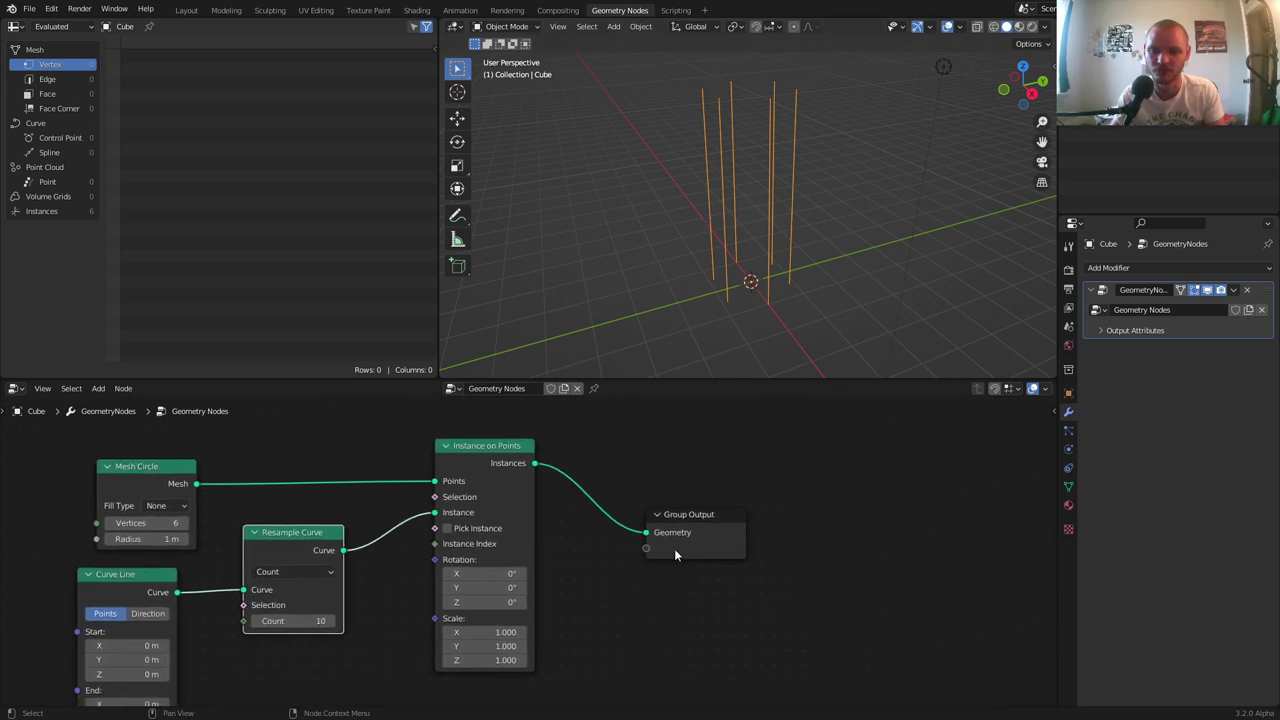
left_click_drag(654, 551, 922, 523)
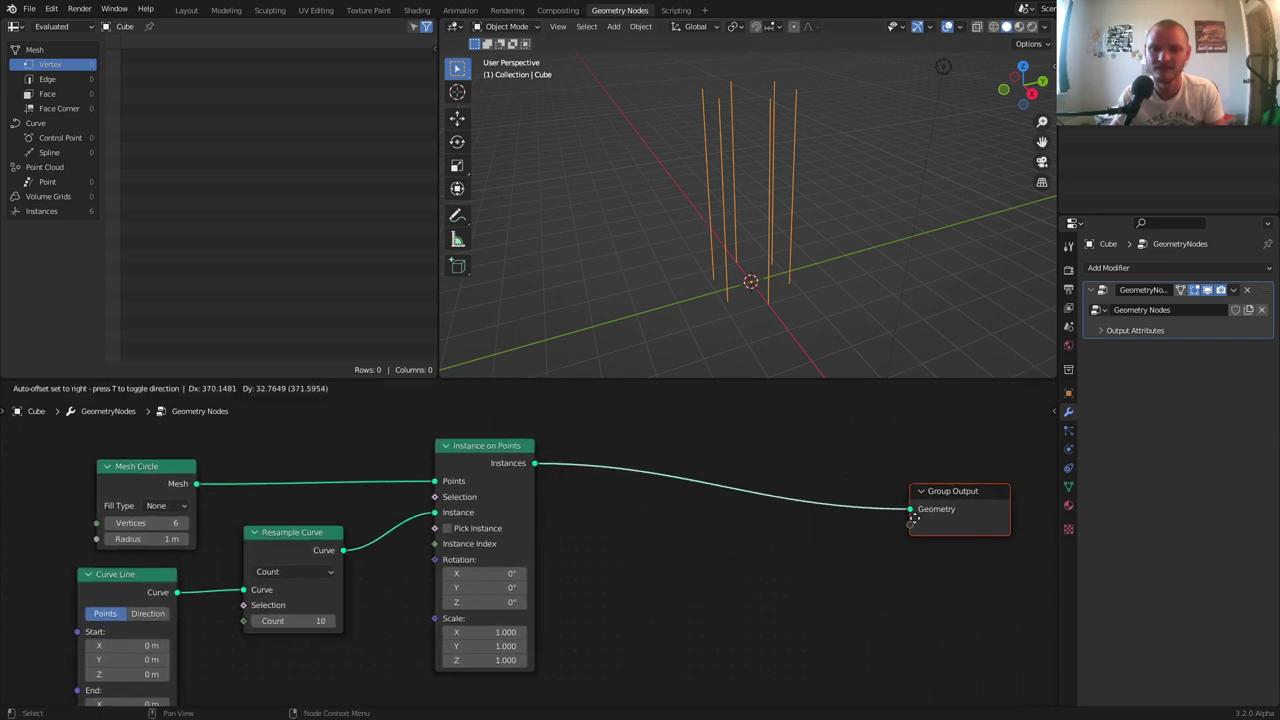
key("shift+a")
left_click(629, 450)
type("rea")
left_click(648, 467)
left_click(597, 475)
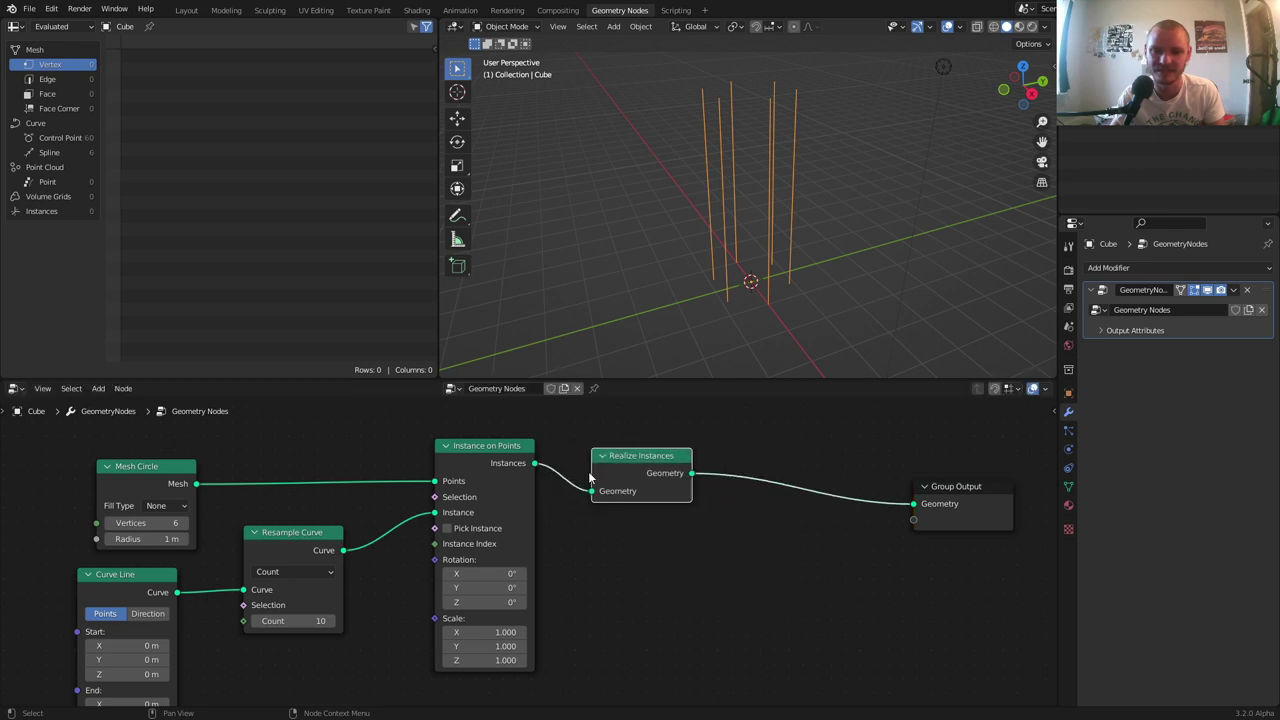
Connect a Viewer node to the Instance on Points output and place it below Realize Instances
left_click(494, 450, "ctrl+shift")
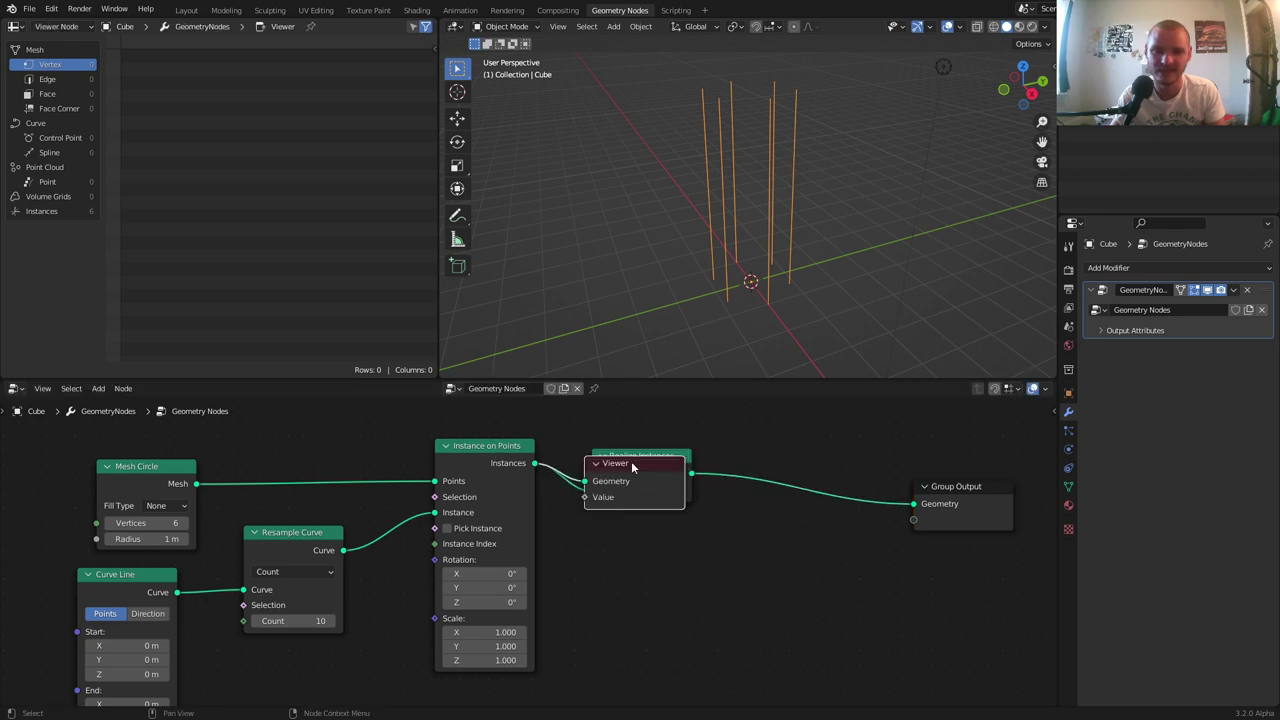
left_click_drag(631, 461, 648, 543)
left_click(470, 454)
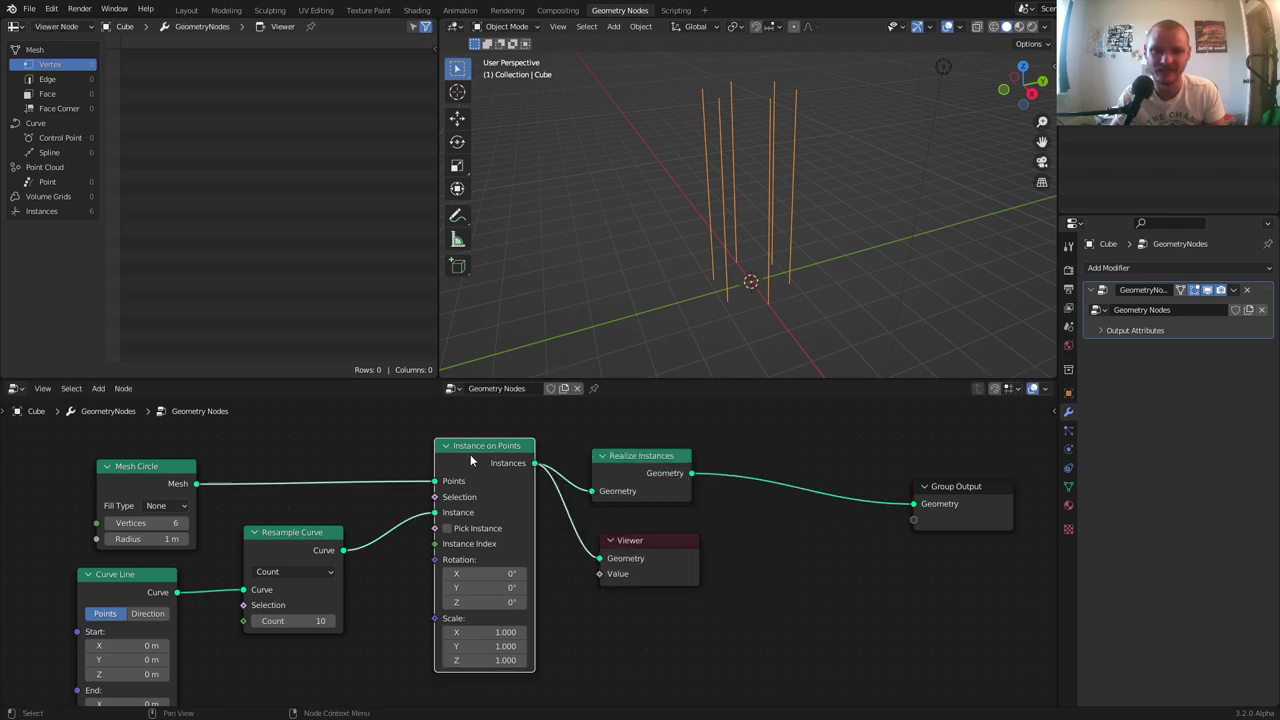
Inspect the Instance on Points instance data and the Realize Instances control point positions in the spreadsheet through the Viewer
left_click(636, 541)
left_click(60, 211)
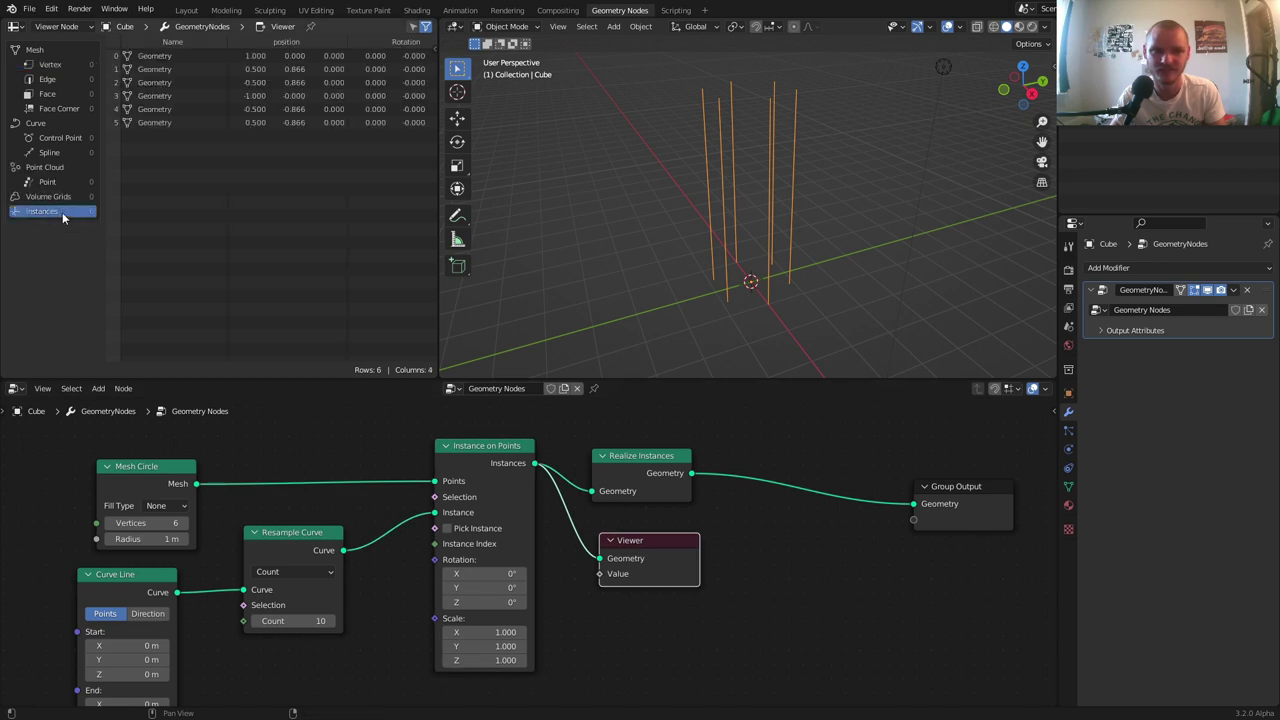
left_click(644, 466, "ctrl+shift")
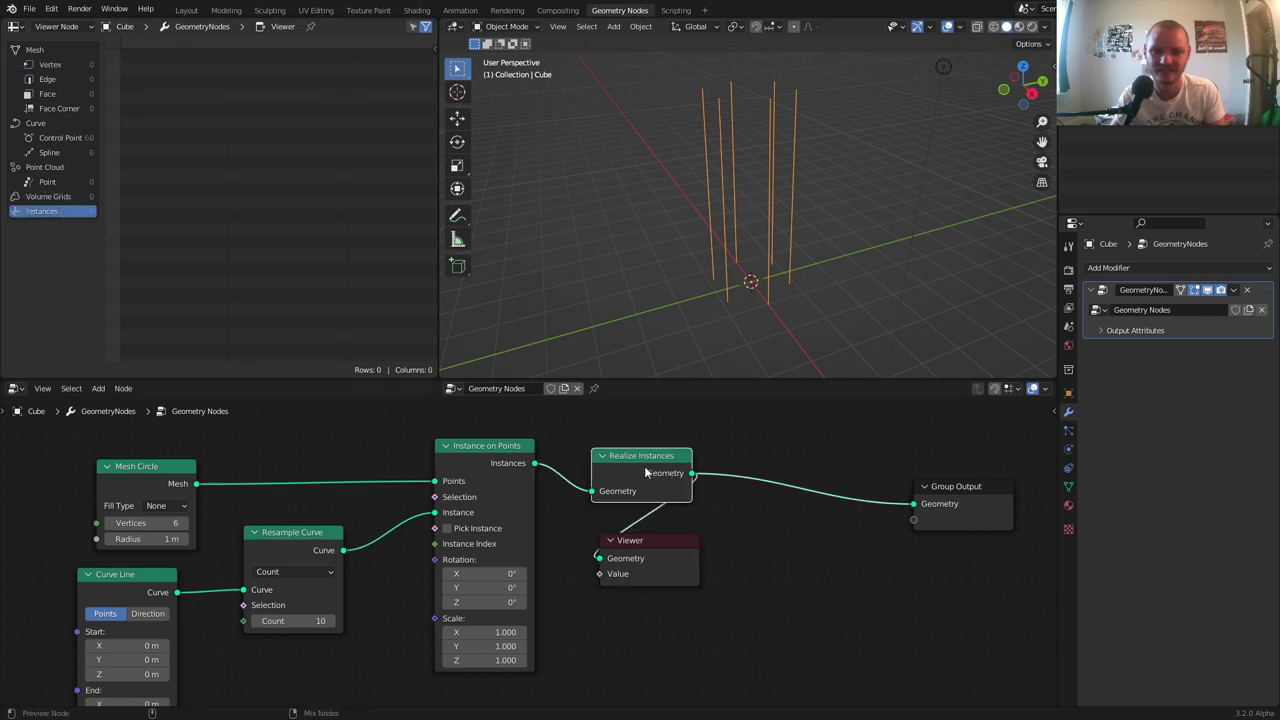
left_click(76, 139)
scroll(193, 120, "down", 1)
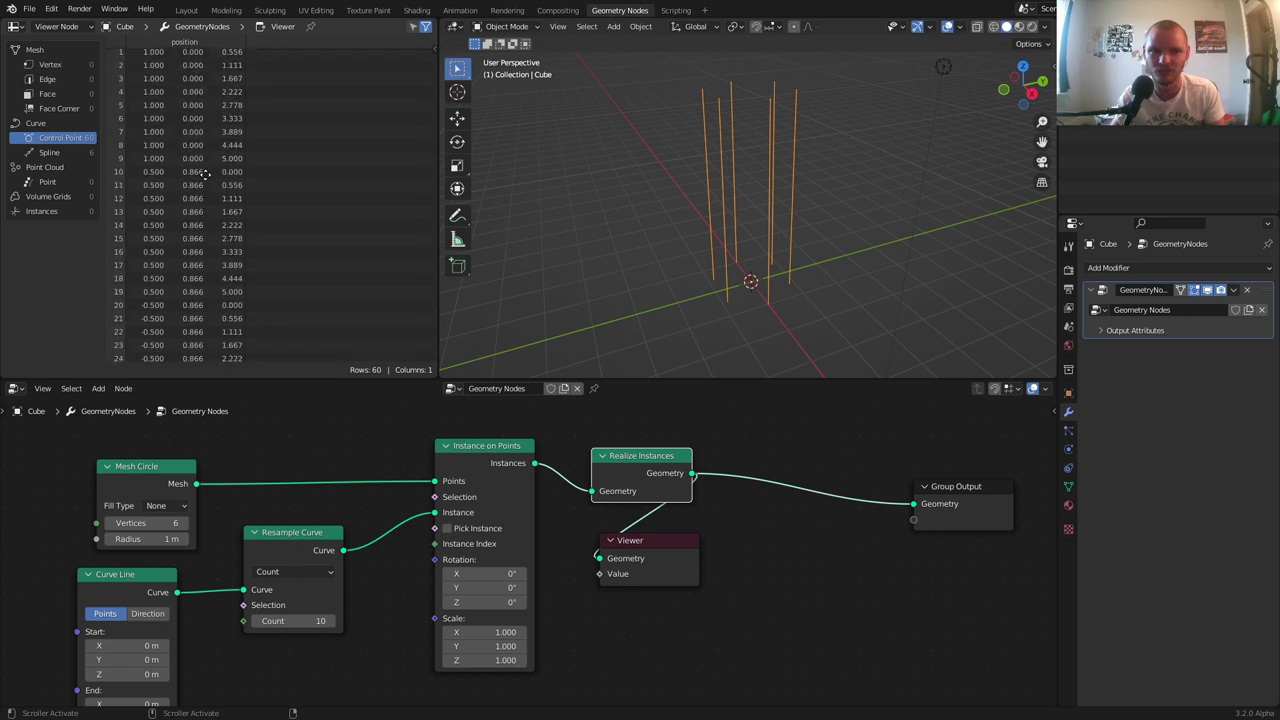
Delete the Viewer node and move the Group Output farther away from Realize Instances
left_click(678, 550)
key("x")
scroll(755, 540, "down", 3)
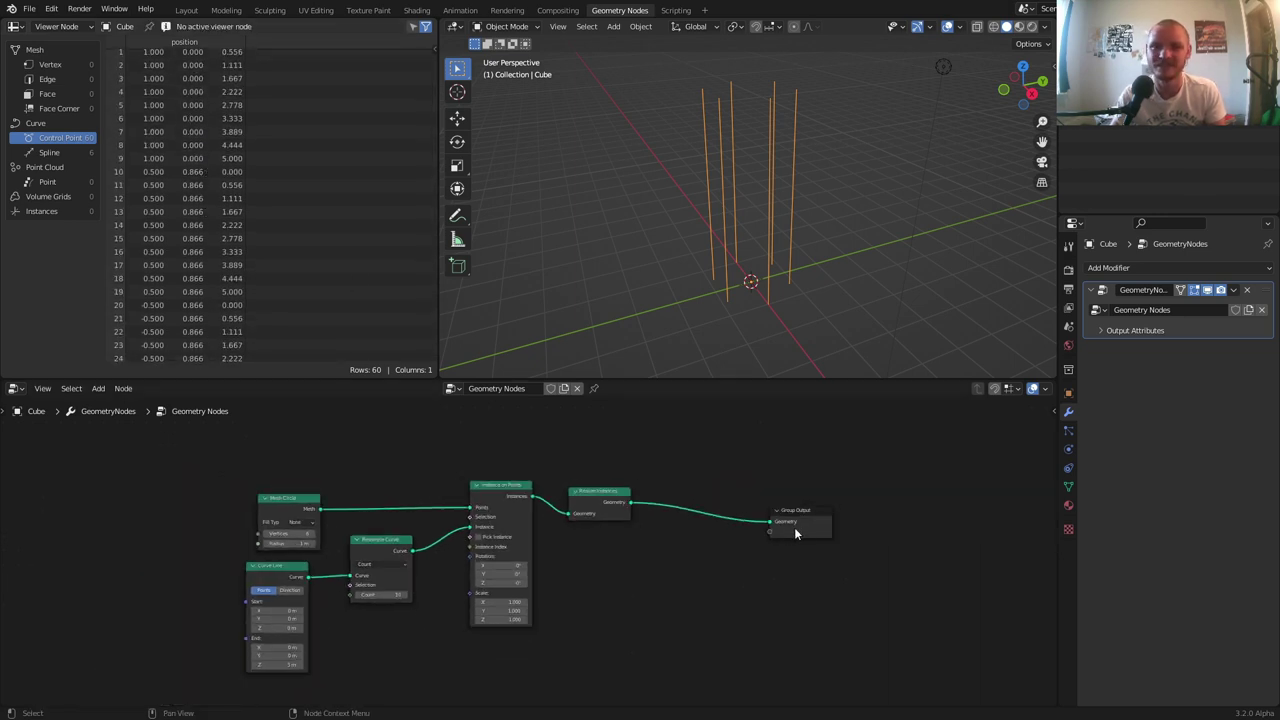
left_click_drag(776, 512, 933, 504)
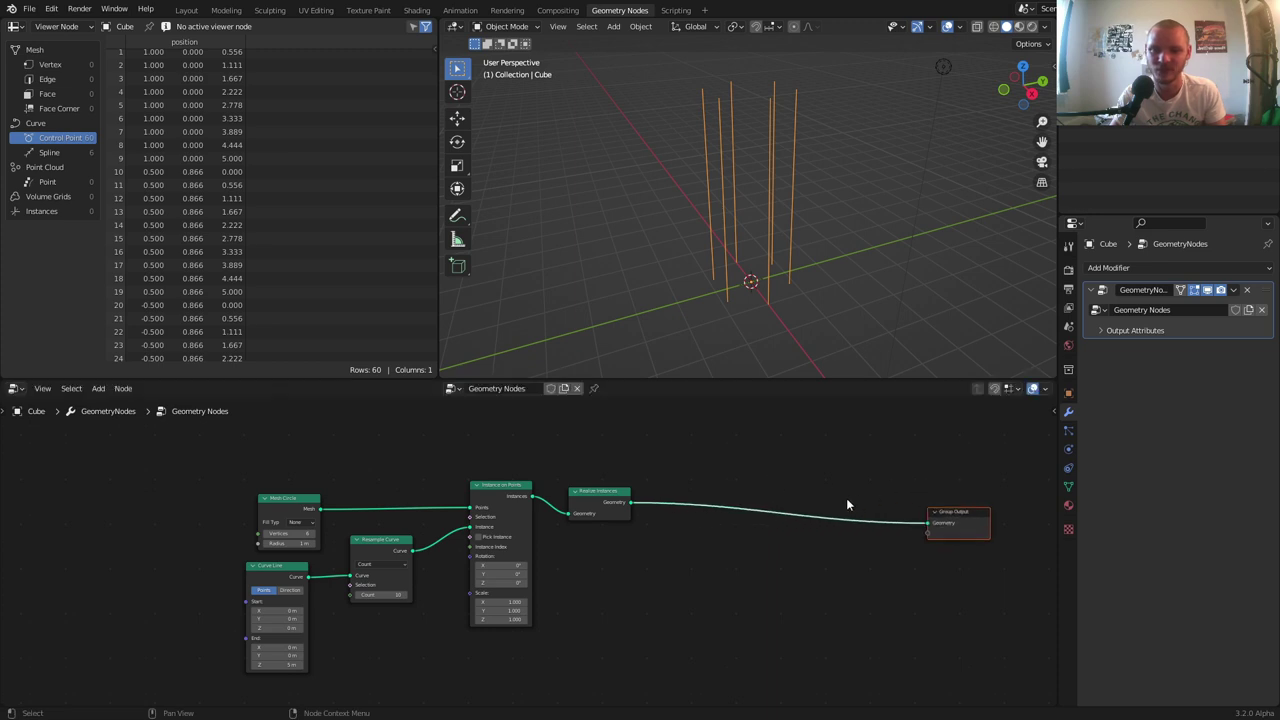
Insert a Set Position node between Realize Instances and Group Output
scroll(846, 505, "up", 4)
key("shift+a")
type("set")
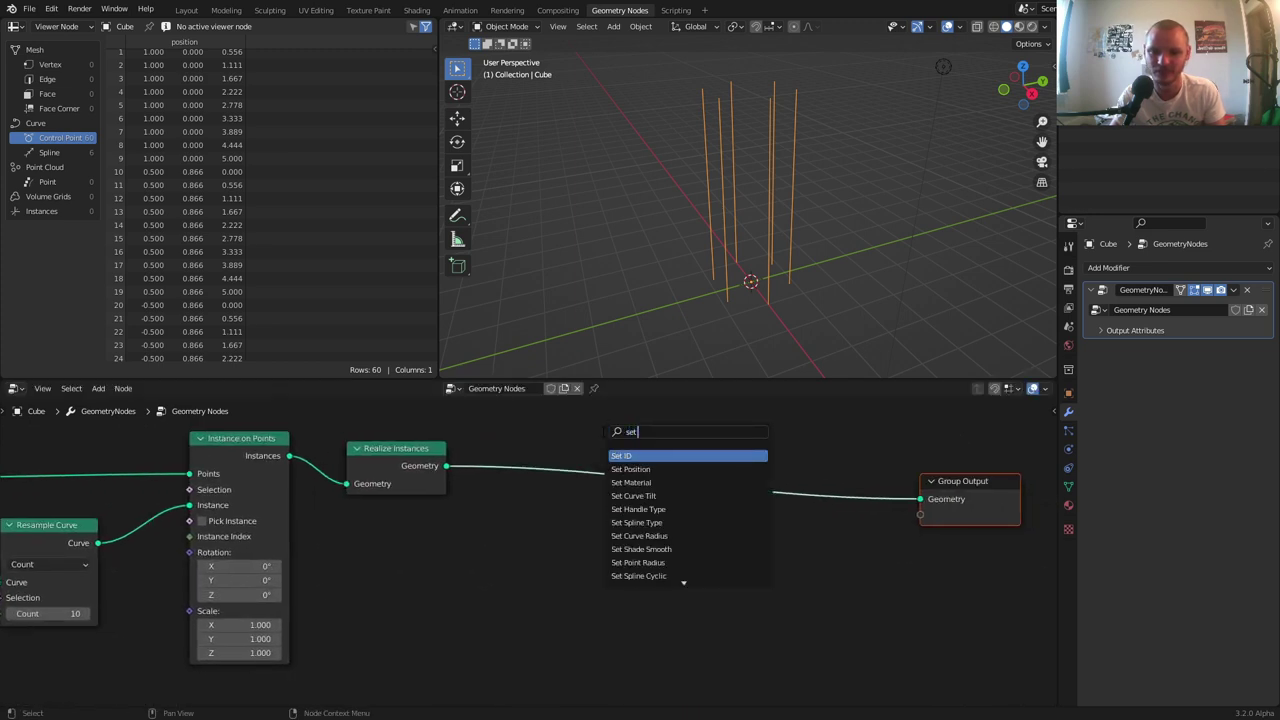
type(" pos")
key("Return")
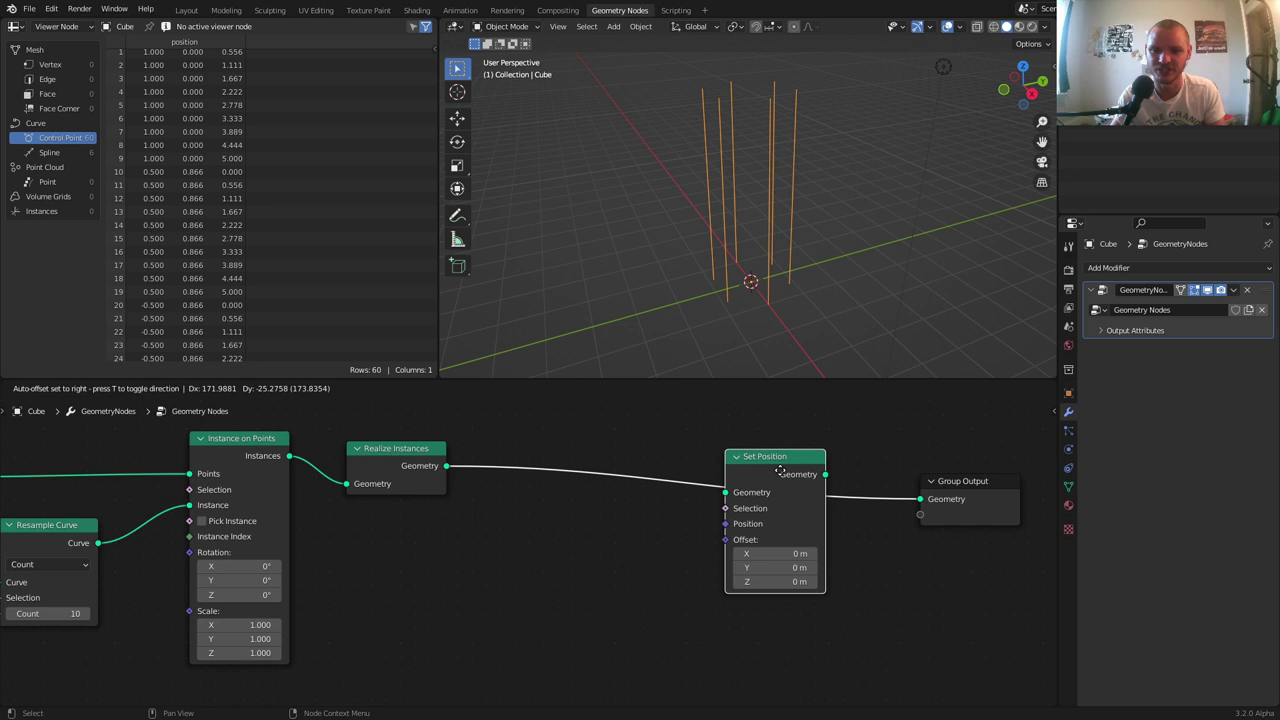
left_click(790, 460)
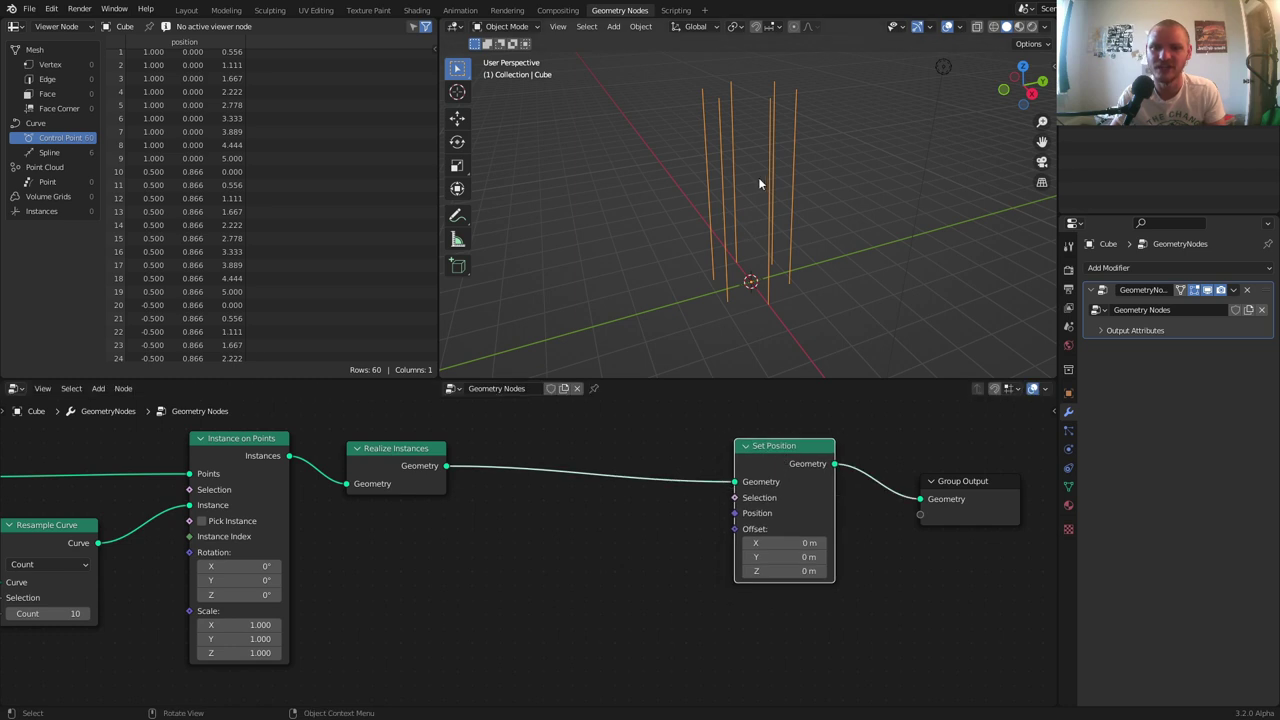
Add a Position node below Realize Instances, connected to the Position input of Set Position
left_click(1005, 92)
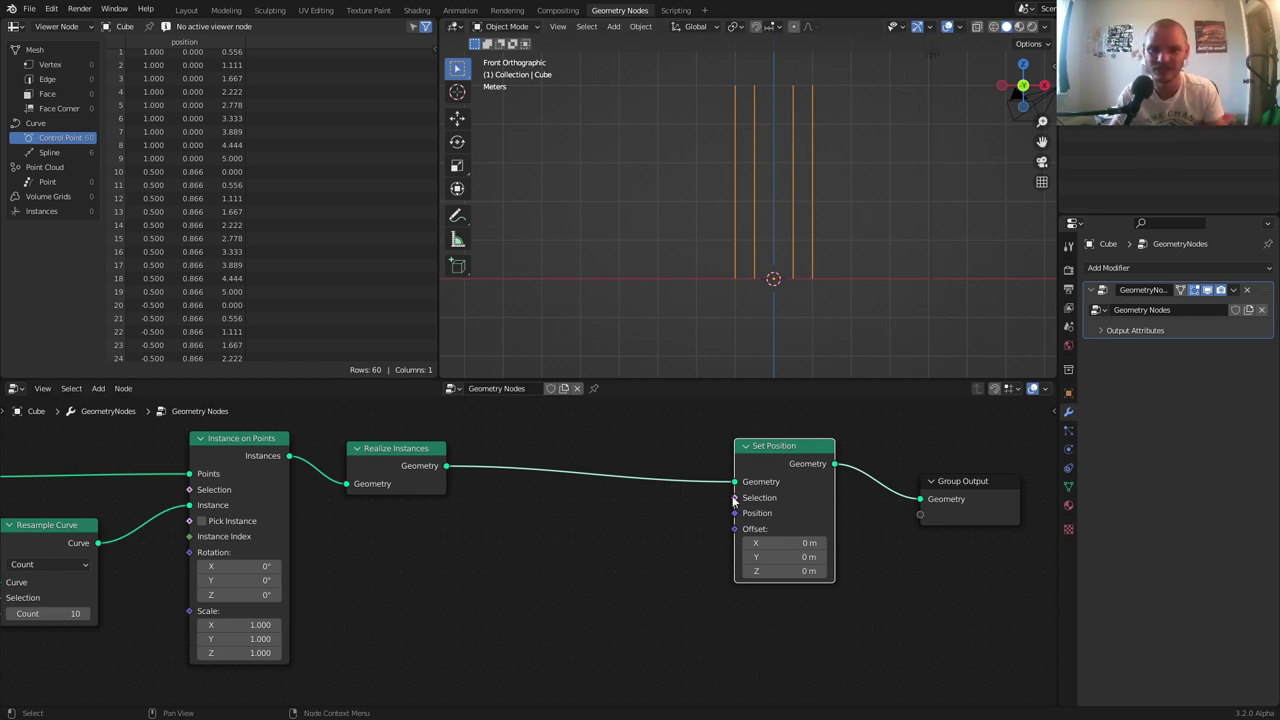
left_click_drag(735, 513, 258, 530)
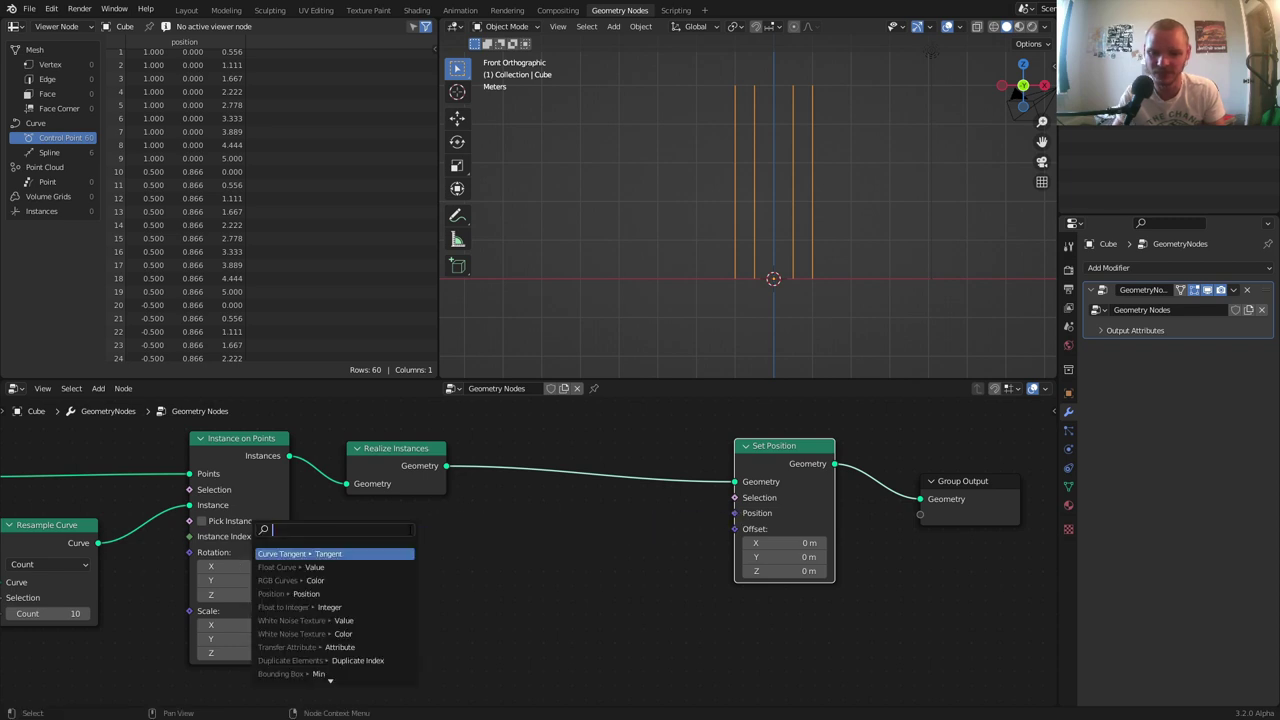
type("pos")
key("Return")
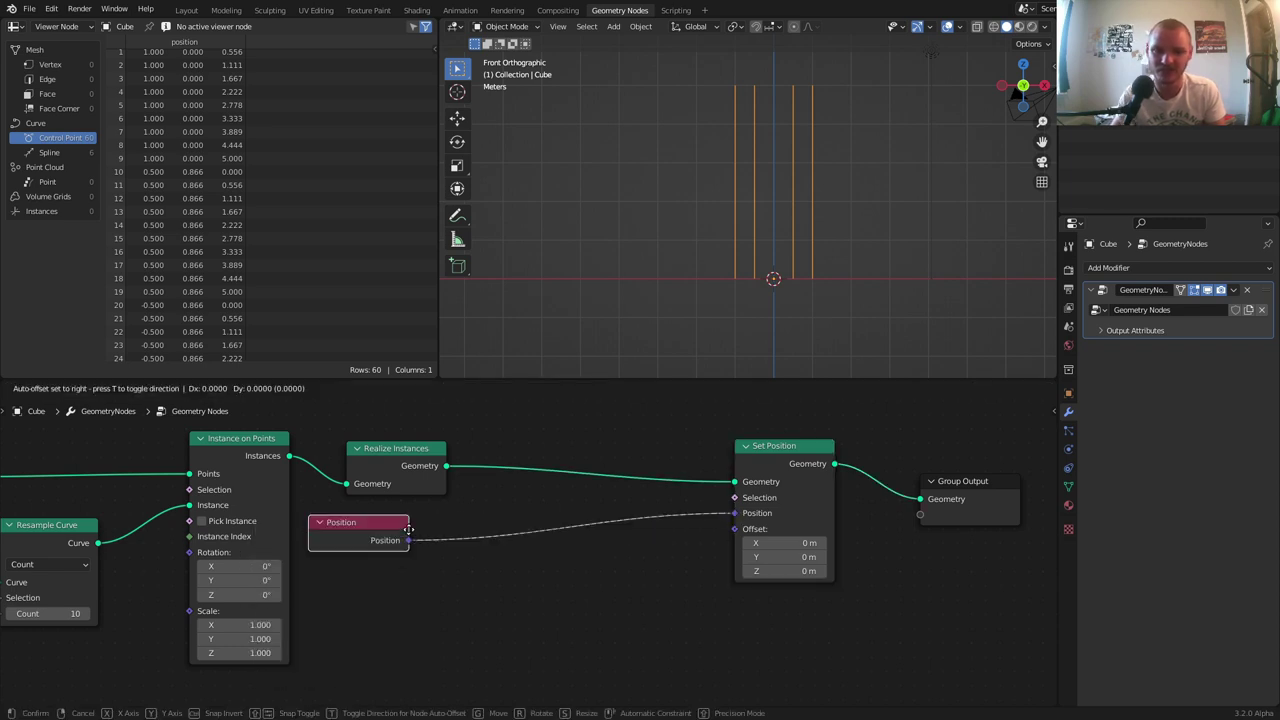
left_click(441, 553)
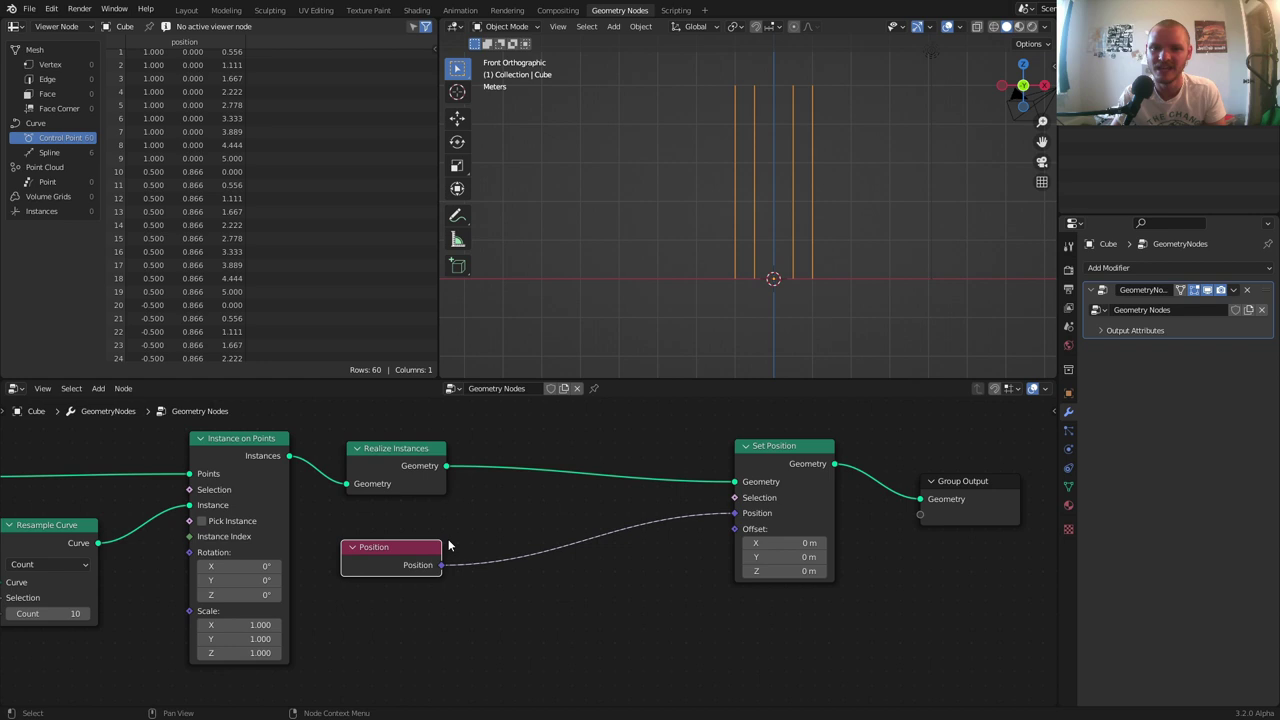
Insert a Vector Rotate node between the Position node and the Position input of Set Position
key("shift+a")
type("vec")
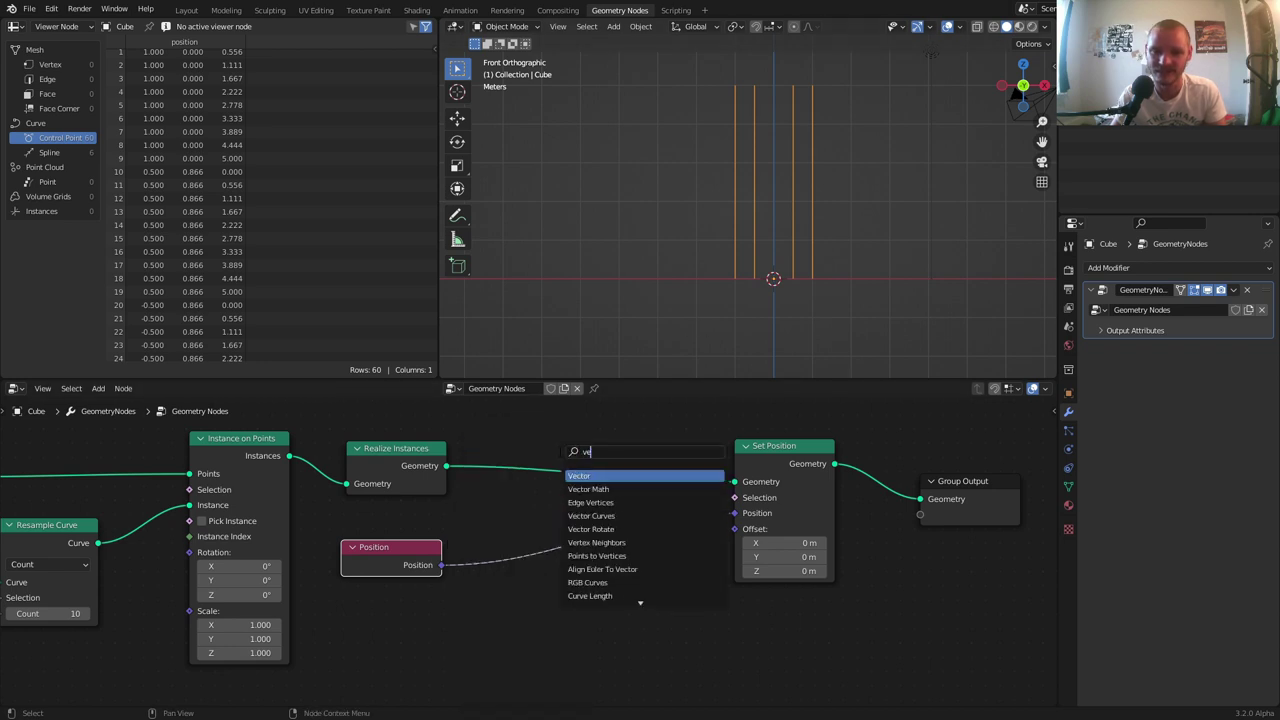
key("BackSpace")
key("BackSpace")
key("BackSpace")
type("rotate")
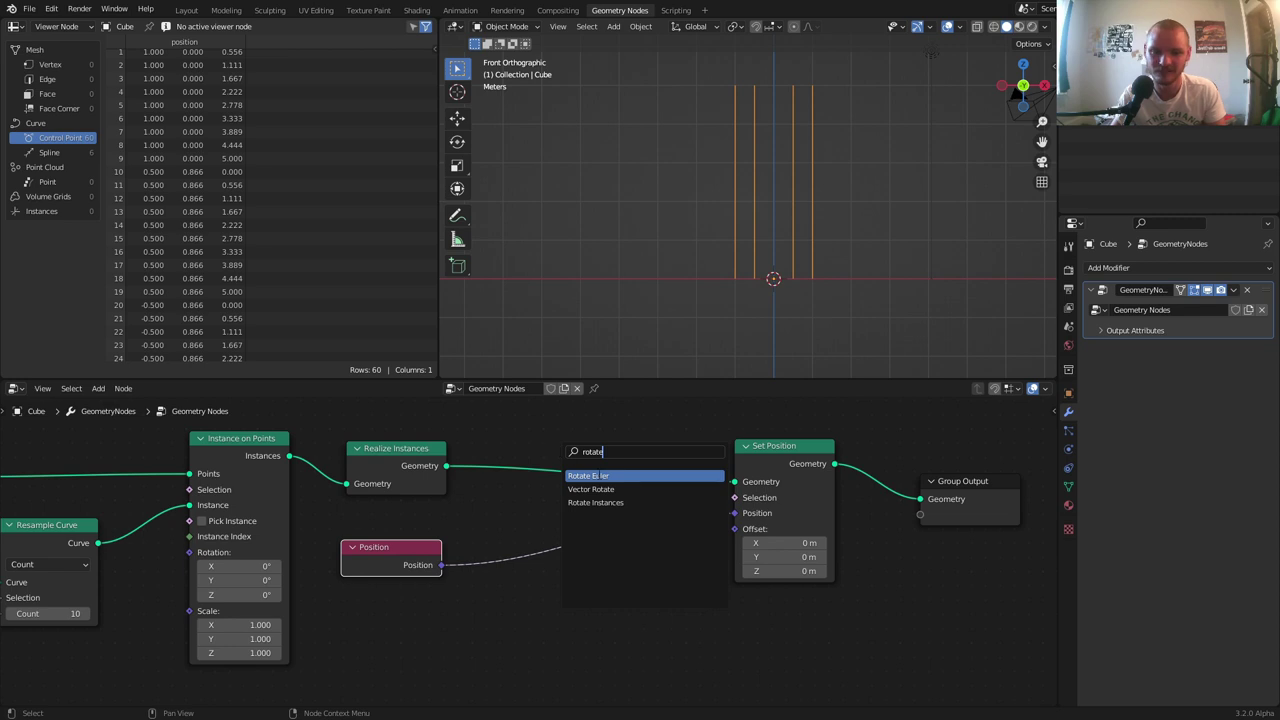
key("Down")
key("Down")
key("Down")
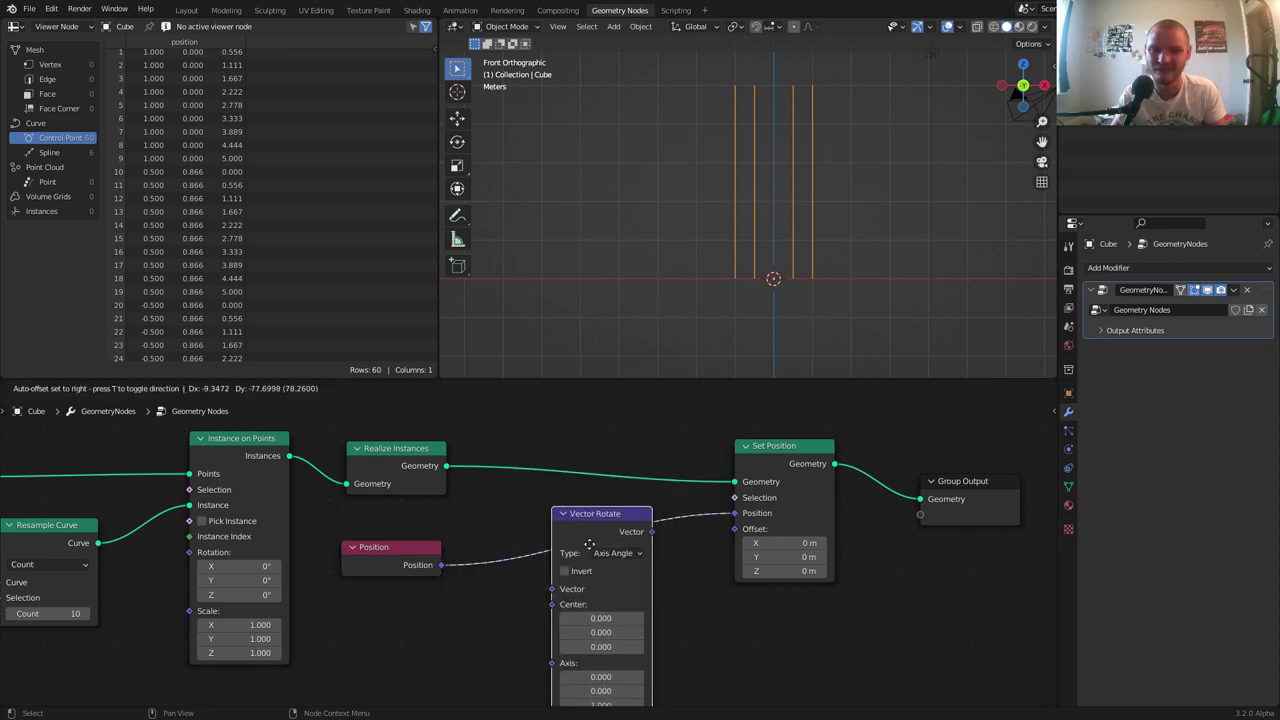
left_click_drag(589, 543, 590, 556)
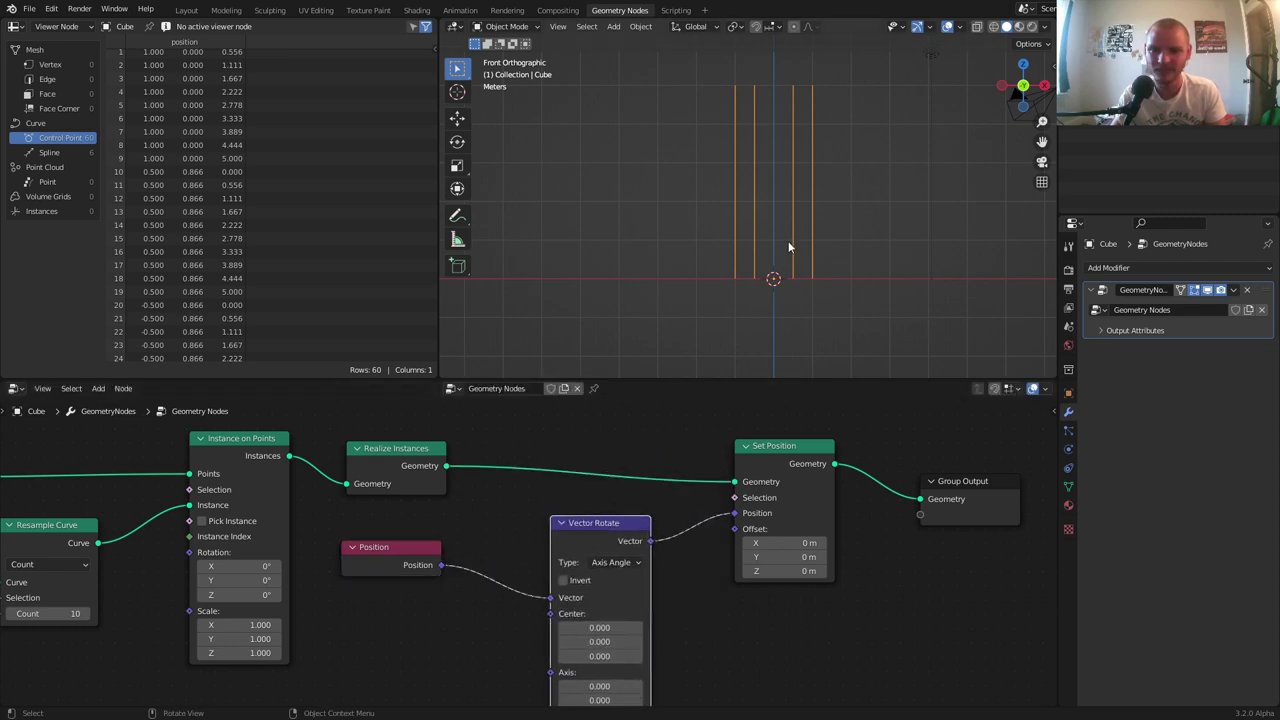
middle_click_drag(788, 204, 828, 180)
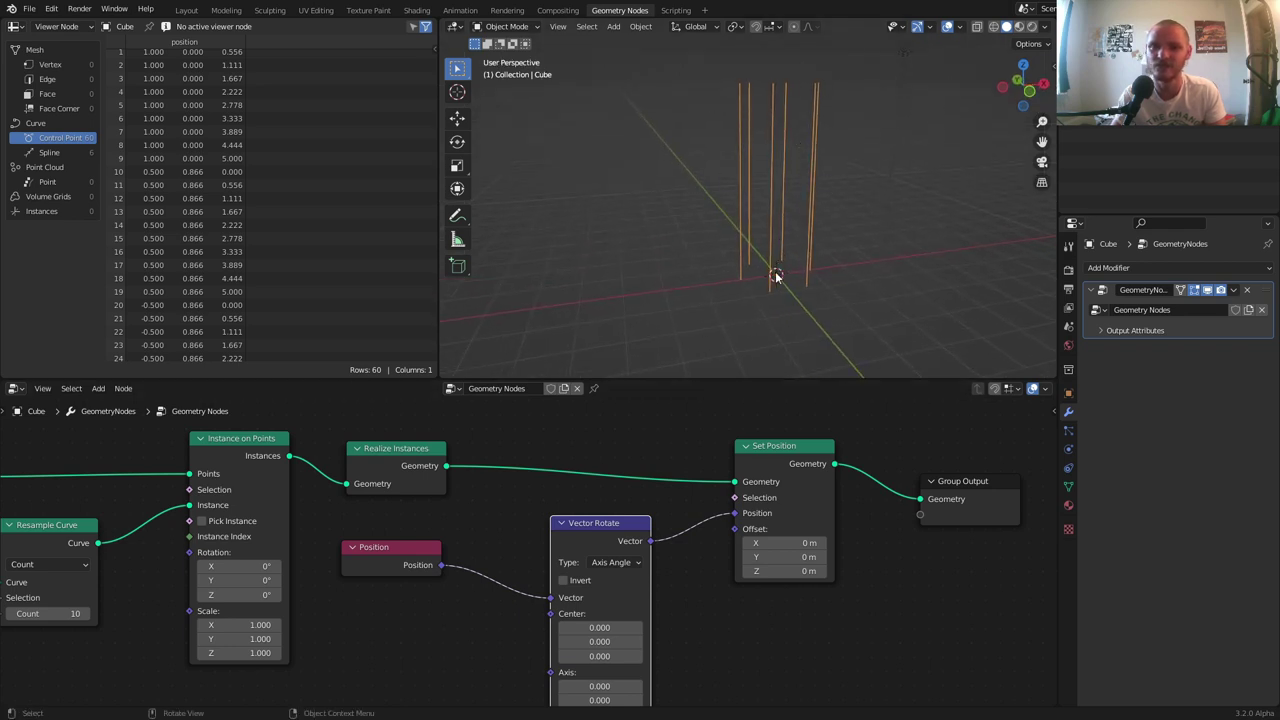
left_click_drag(776, 277, 789, 80)
key("ctrl+z")
Try an Angle of 110° on the Vector Rotate node around the Z axis, and return it to 0°
middle_click_drag(617, 566, 629, 449)
left_click_drag(612, 616, 679, 616)
key("ctrl+z")
left_click(606, 586)
left_click(608, 600)
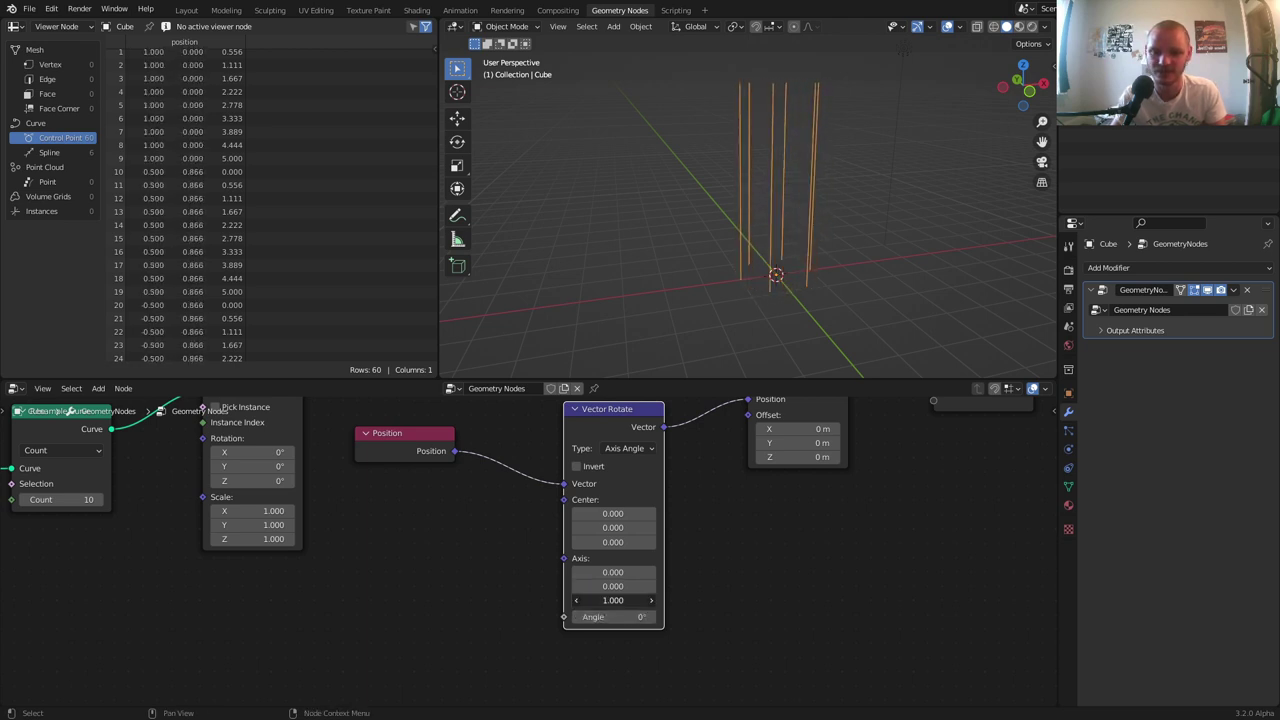
left_click_drag(640, 616, 530, 631)
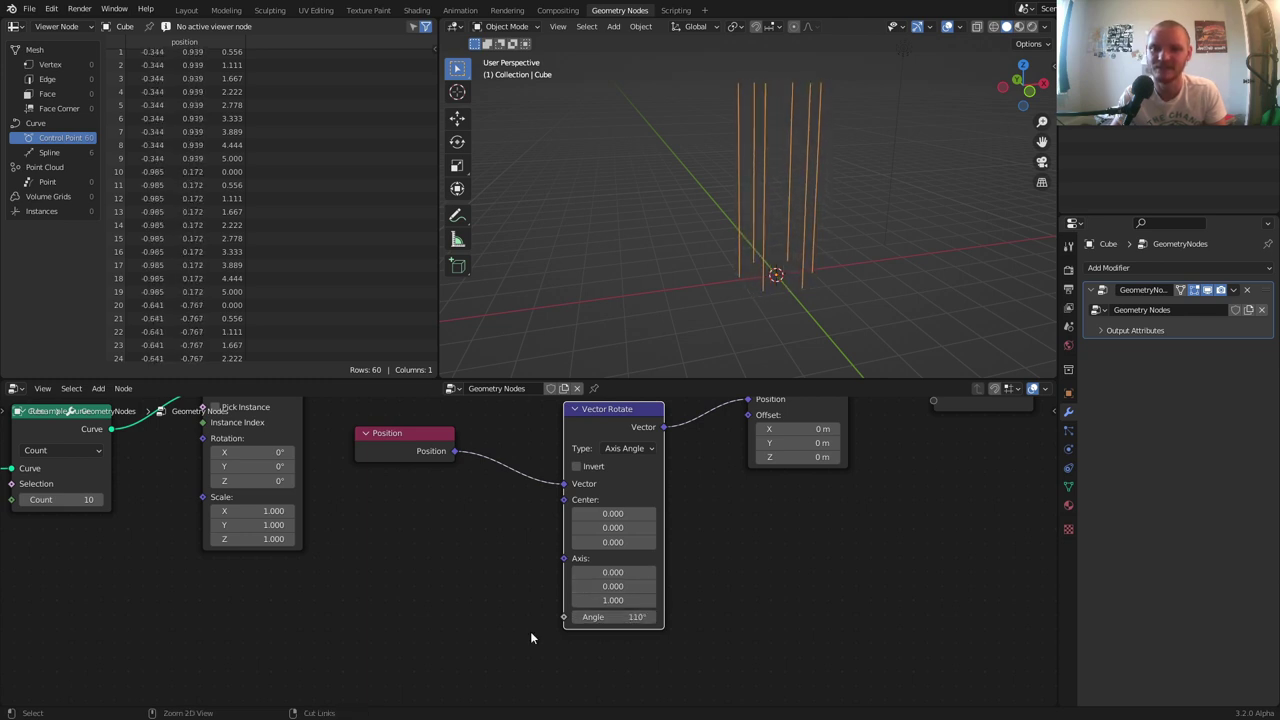
left_click_drag(607, 616, 526, 606)
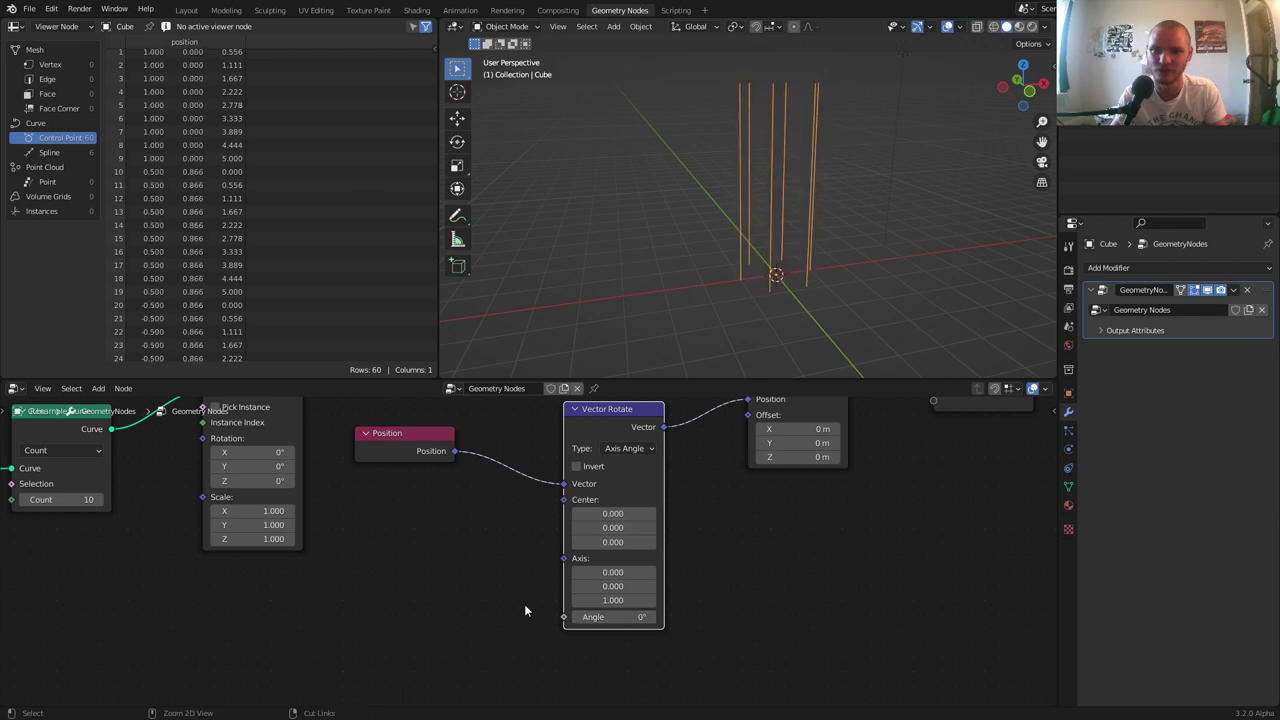
left_click(1030, 90)
left_click_drag(615, 616, 626, 616)
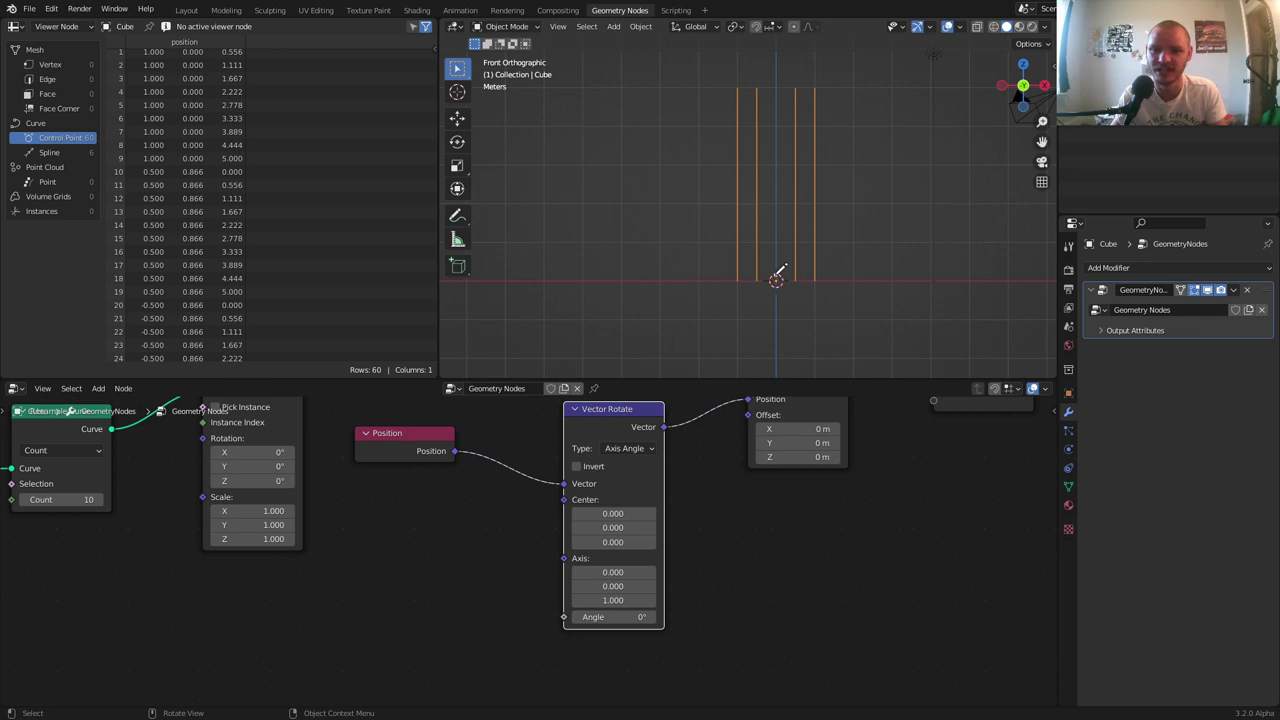
left_click_drag(778, 274, 780, 88)
key("ctrl+z")
Move the Position node away from Vector Rotate and route its Z component through a new Separate XYZ node into the Angle input
mouse_move(403, 436)
left_mouse_down()
mouse_move(170, 636)
mouse_move(165, 590)
left_mouse_up()
middle_click_drag(284, 534, 342, 488)
key("shift+a")
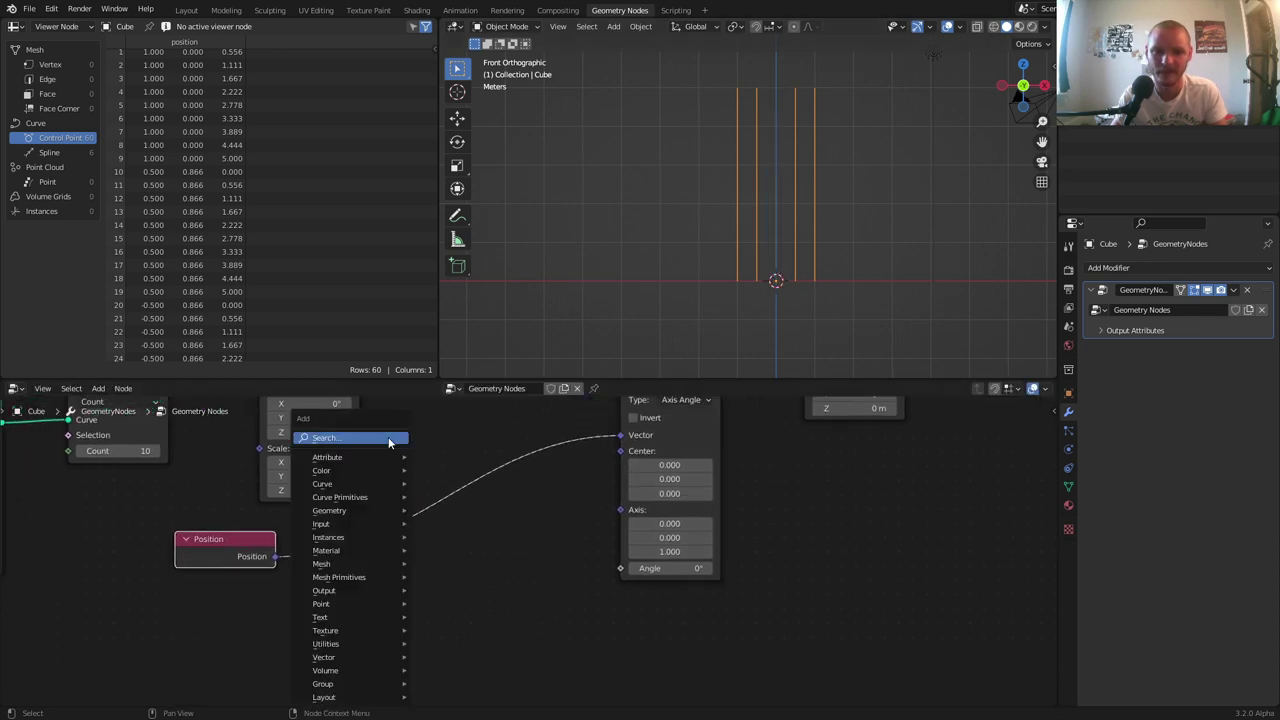
type("se")
left_click(425, 515)
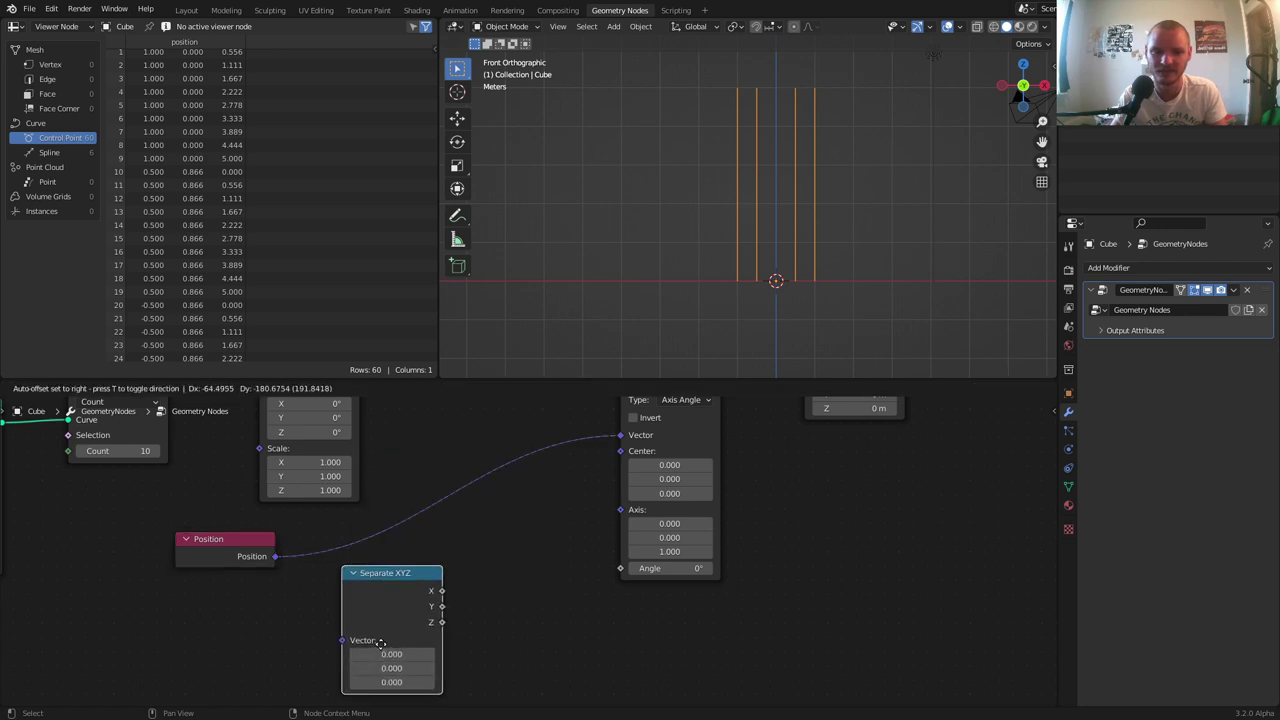
left_click_drag(441, 622, 630, 571)
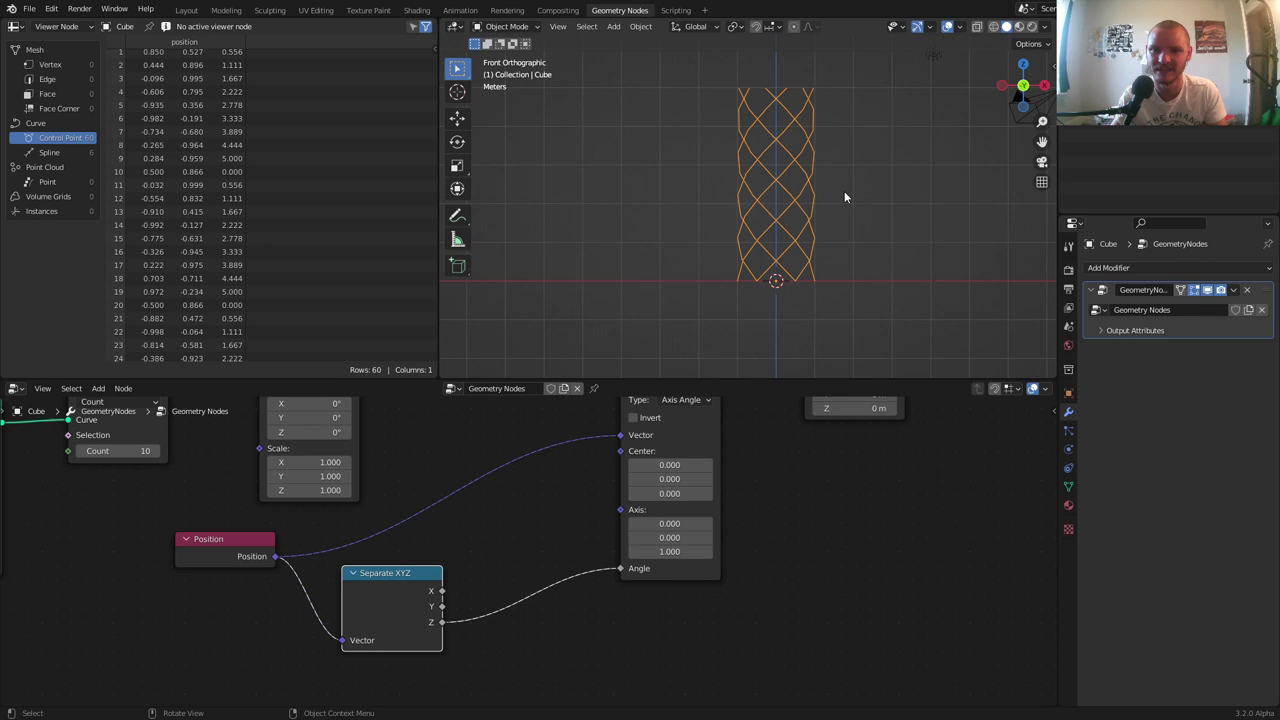
Set the Resample Curve node's Count to 100 to smooth the twisted curves
mouse_move(840, 188)
middle_mouse_down()
mouse_move(800, 143)
mouse_move(830, 175)
middle_mouse_up()
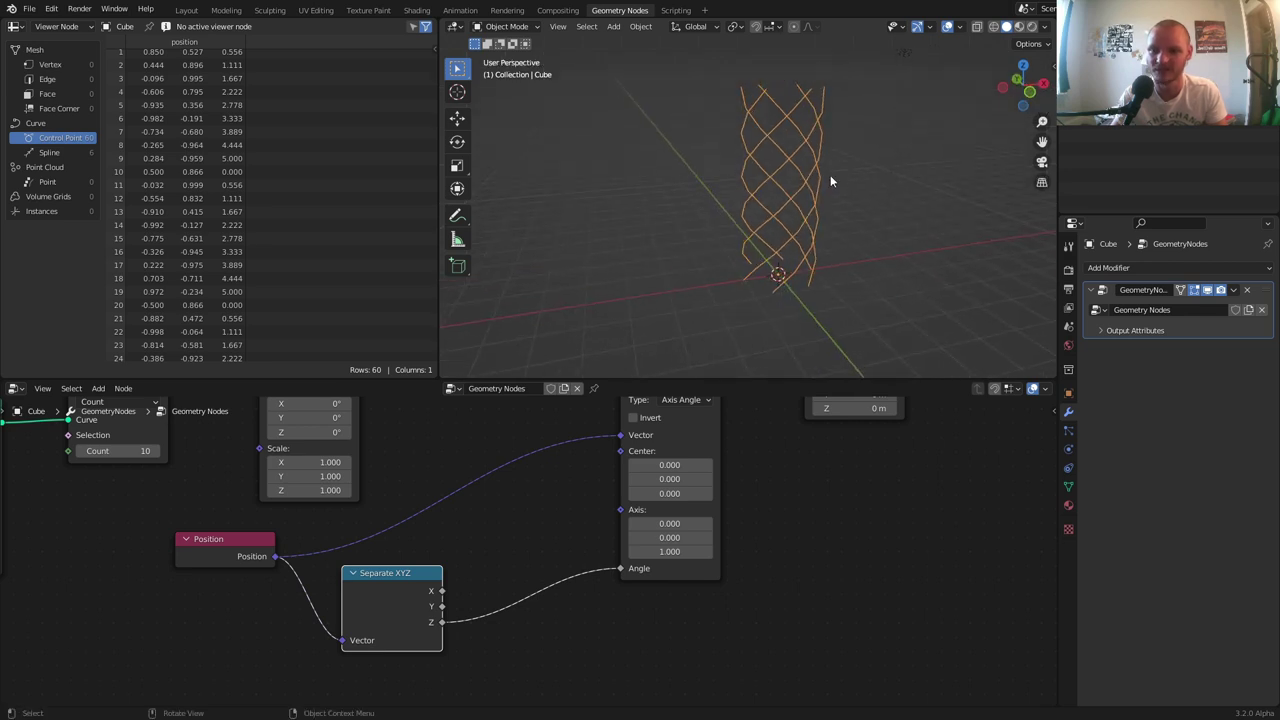
middle_click_drag(247, 565, 598, 676)
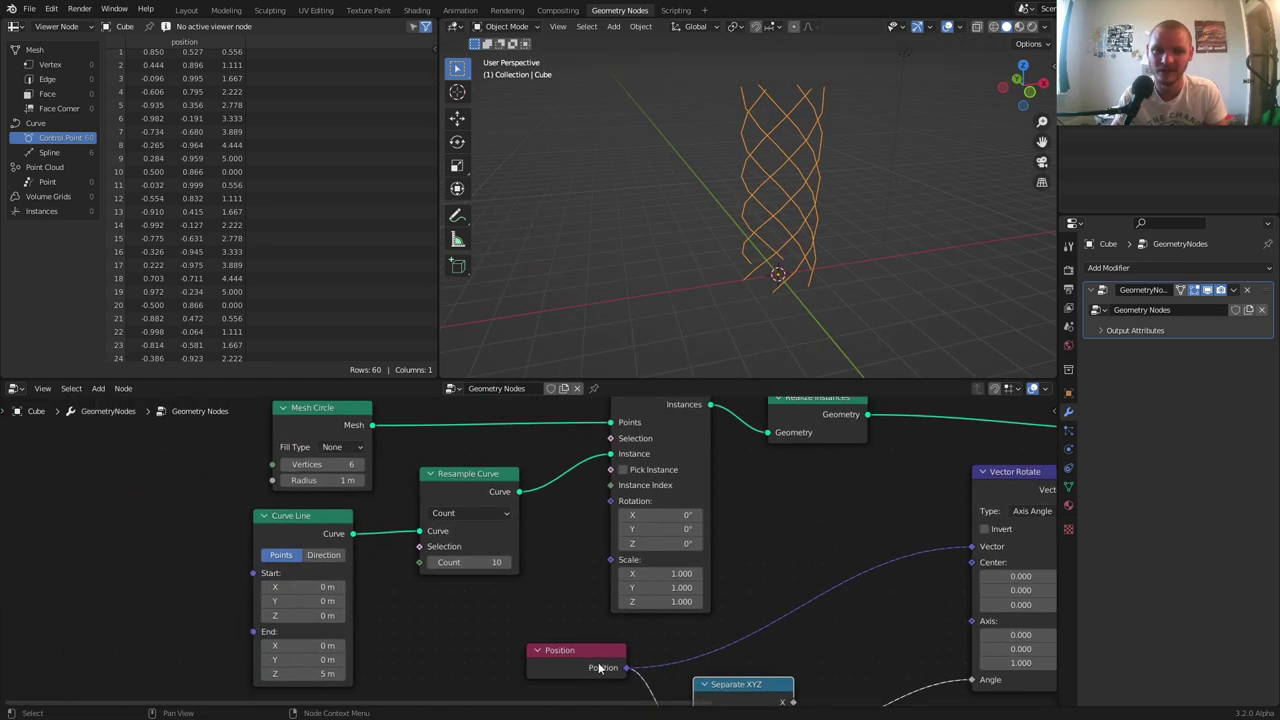
left_click(485, 560)
left_click(514, 604)
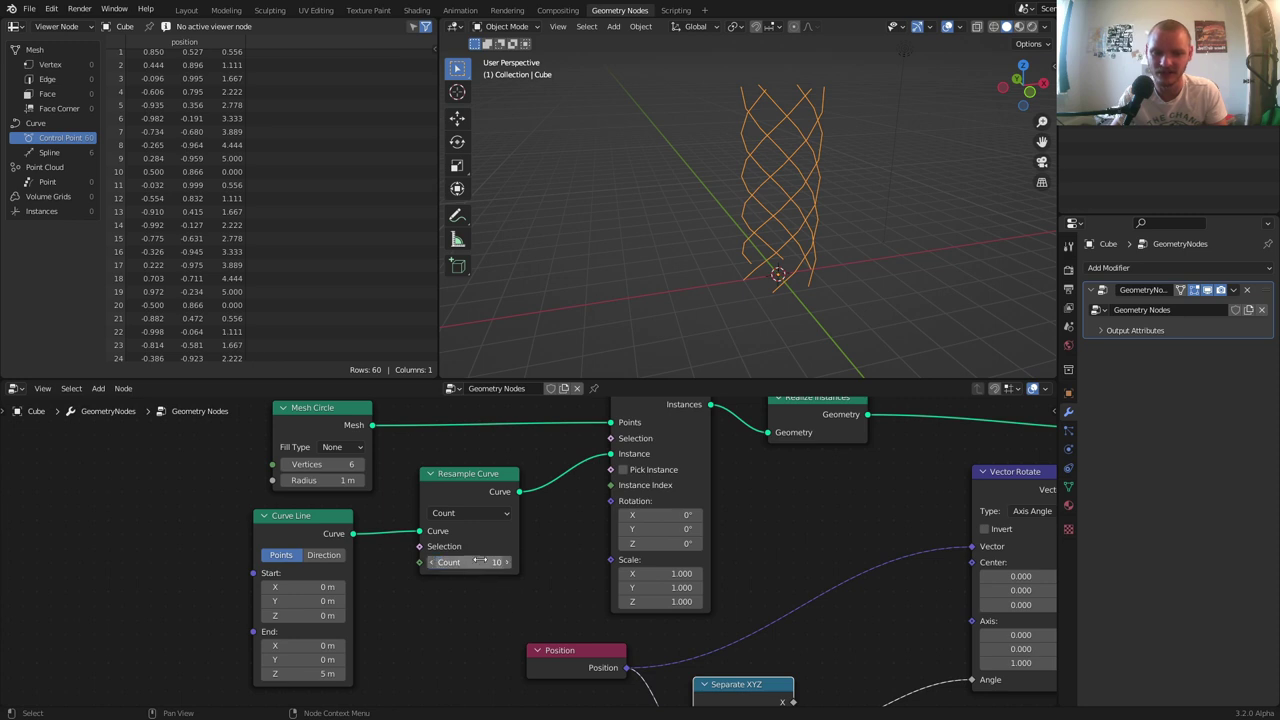
left_click_drag(478, 563, 510, 563)
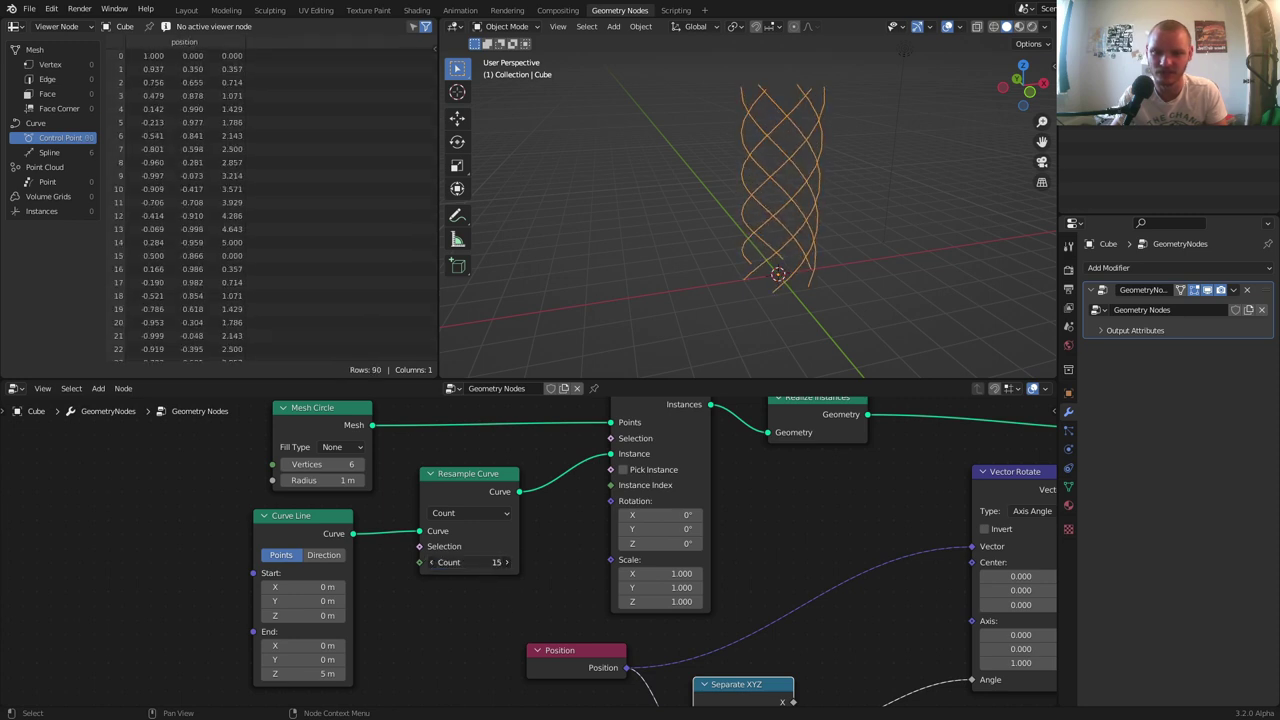
left_click(489, 562)
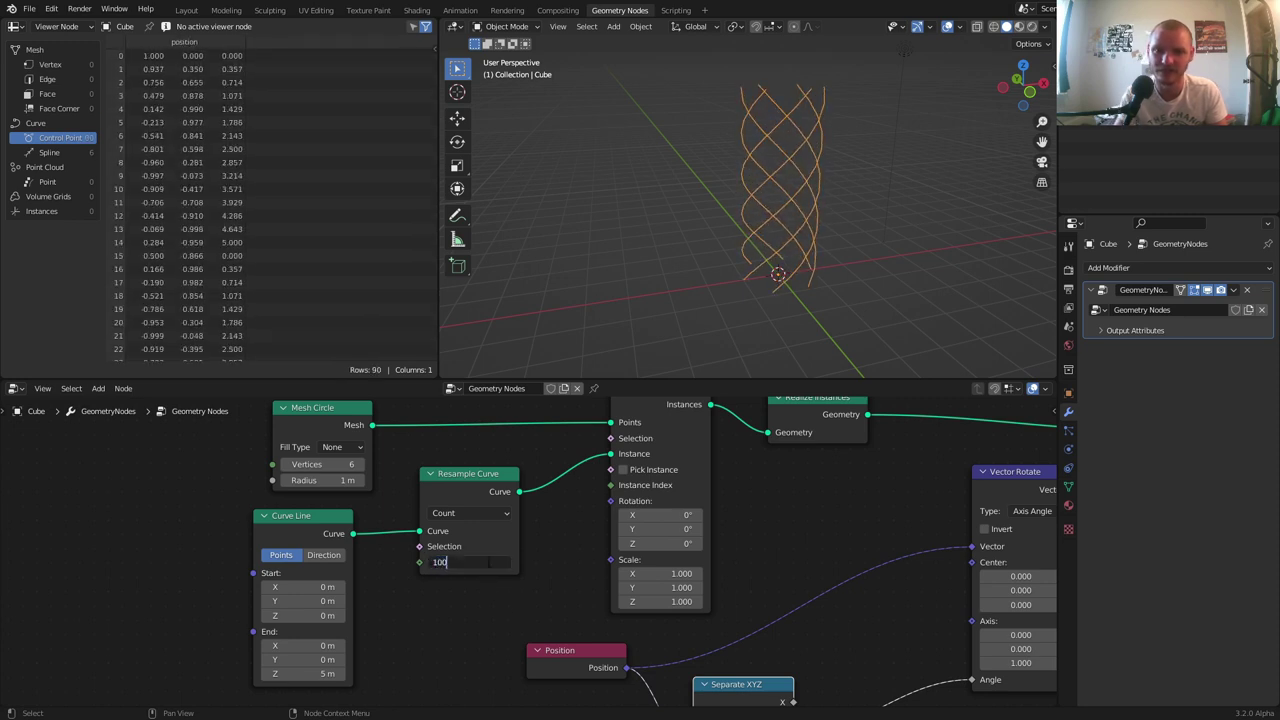
type("100")
key("Return")
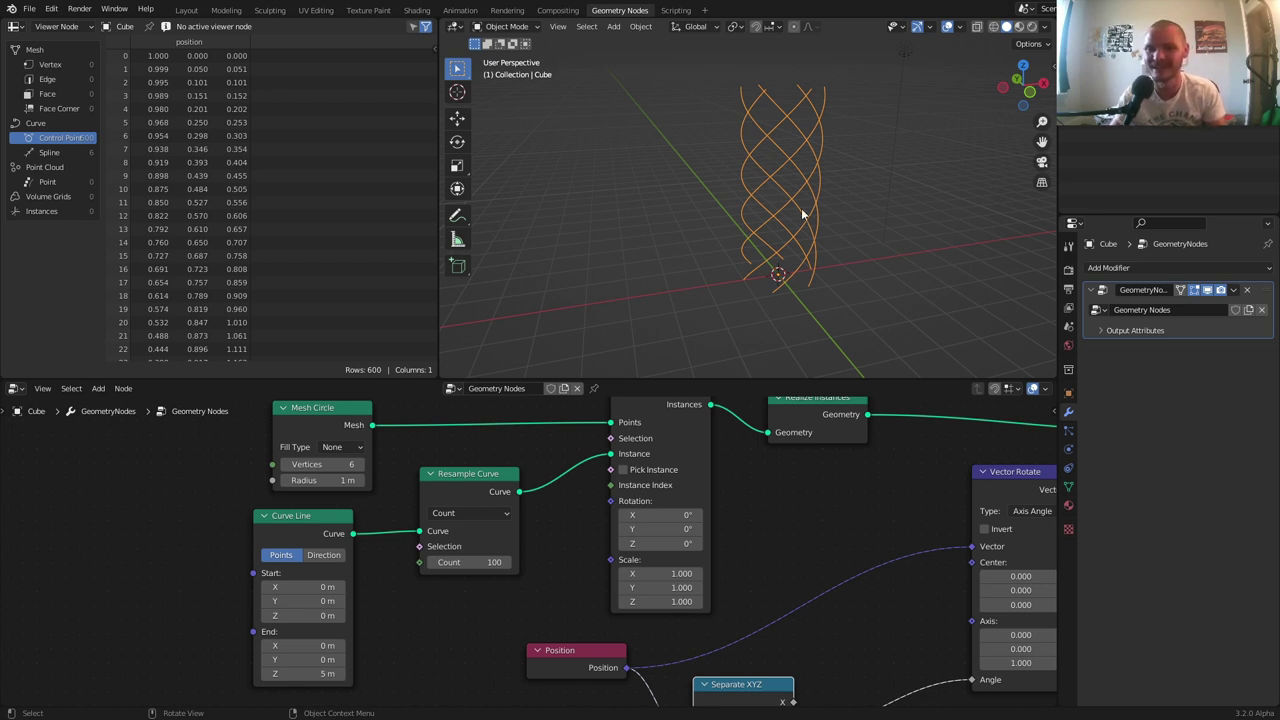
middle_click_drag(800, 212, 808, 145)
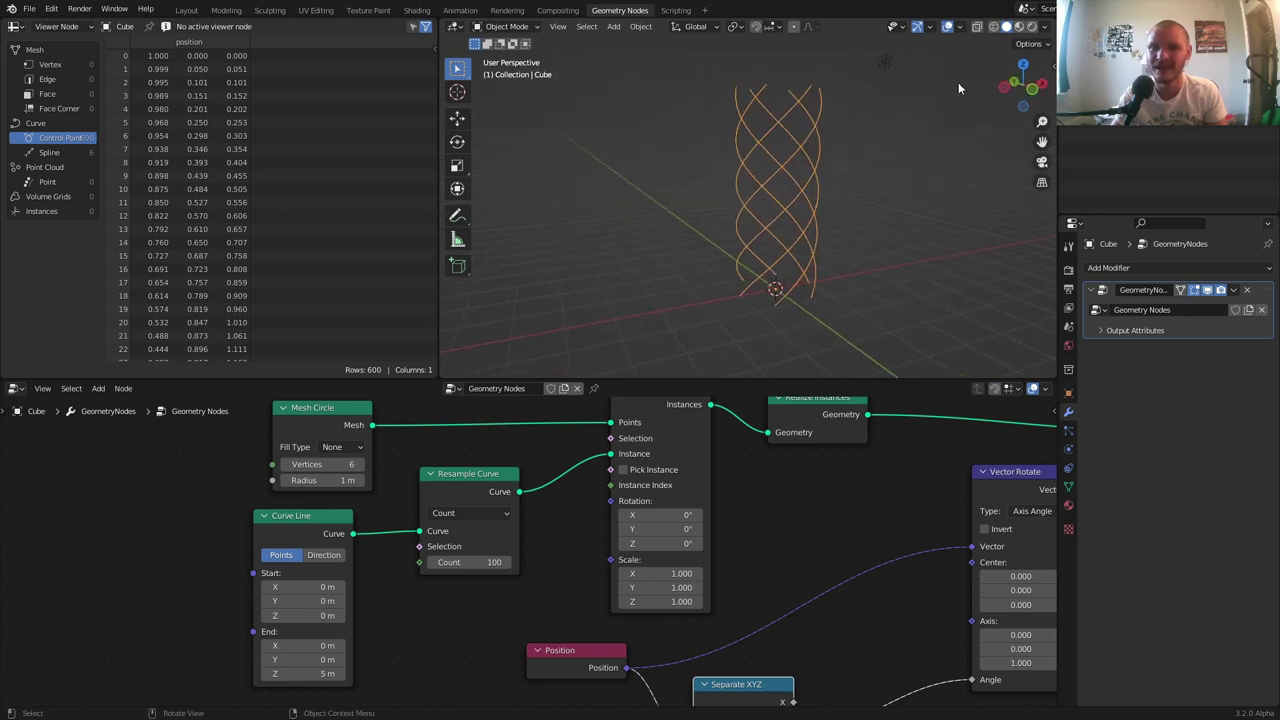
left_click(1033, 90)
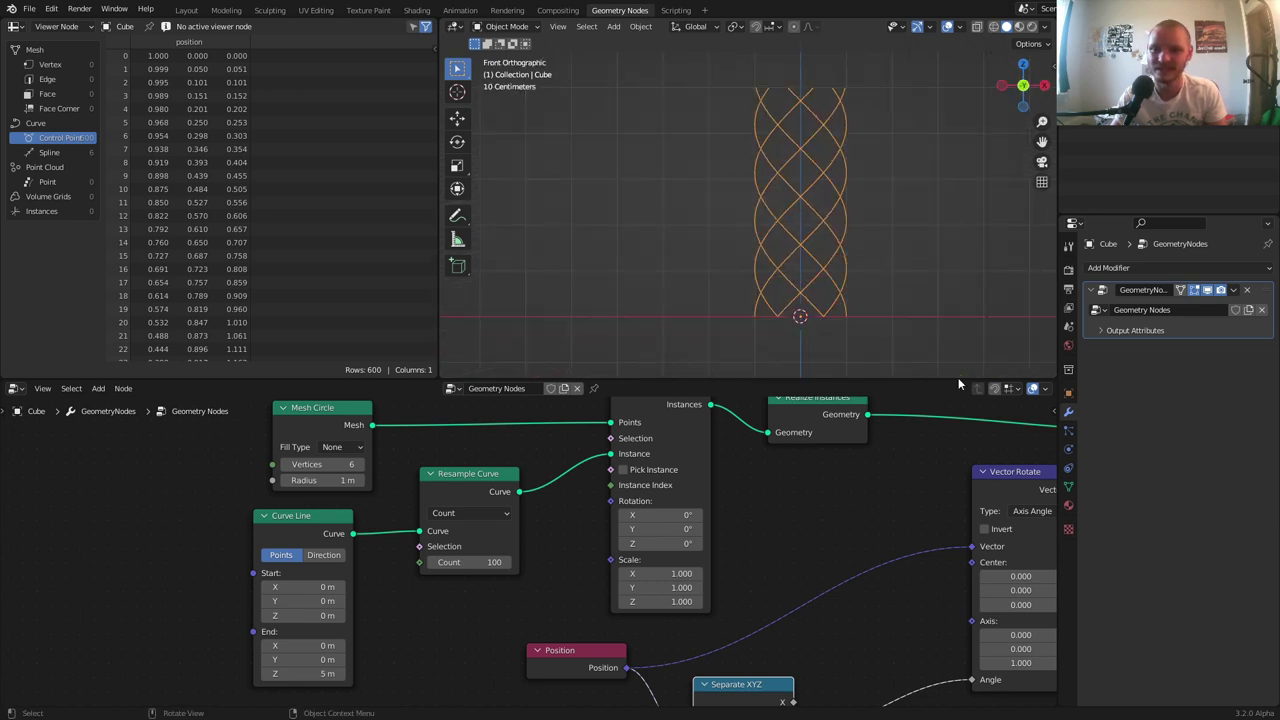
middle_click_drag(927, 634, 740, 517)
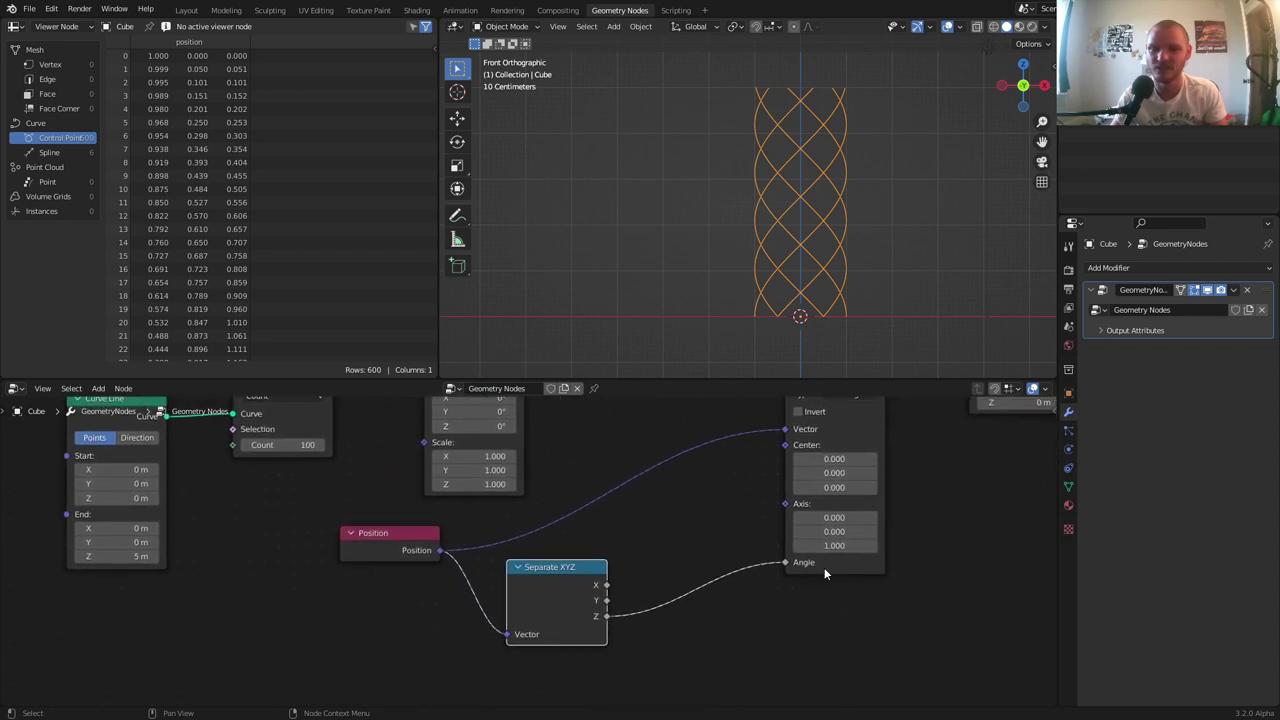
left_click_drag(800, 293, 804, 73)
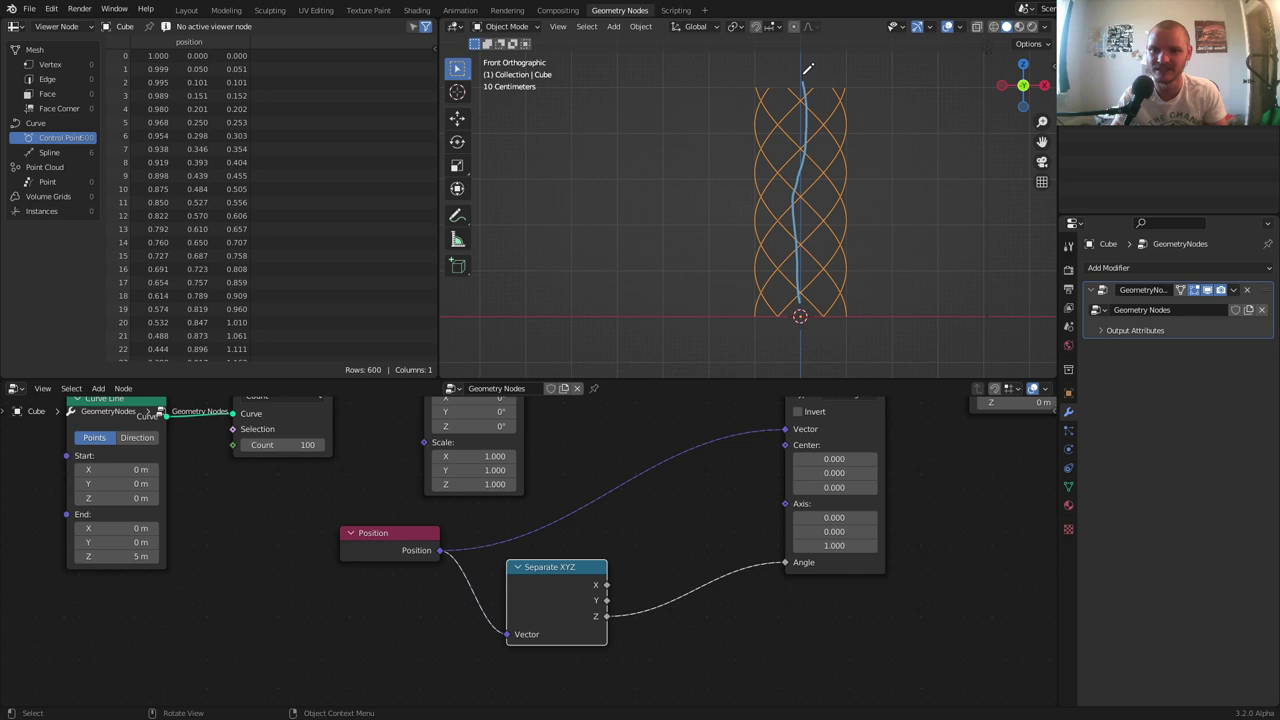
key("ctrl+z")
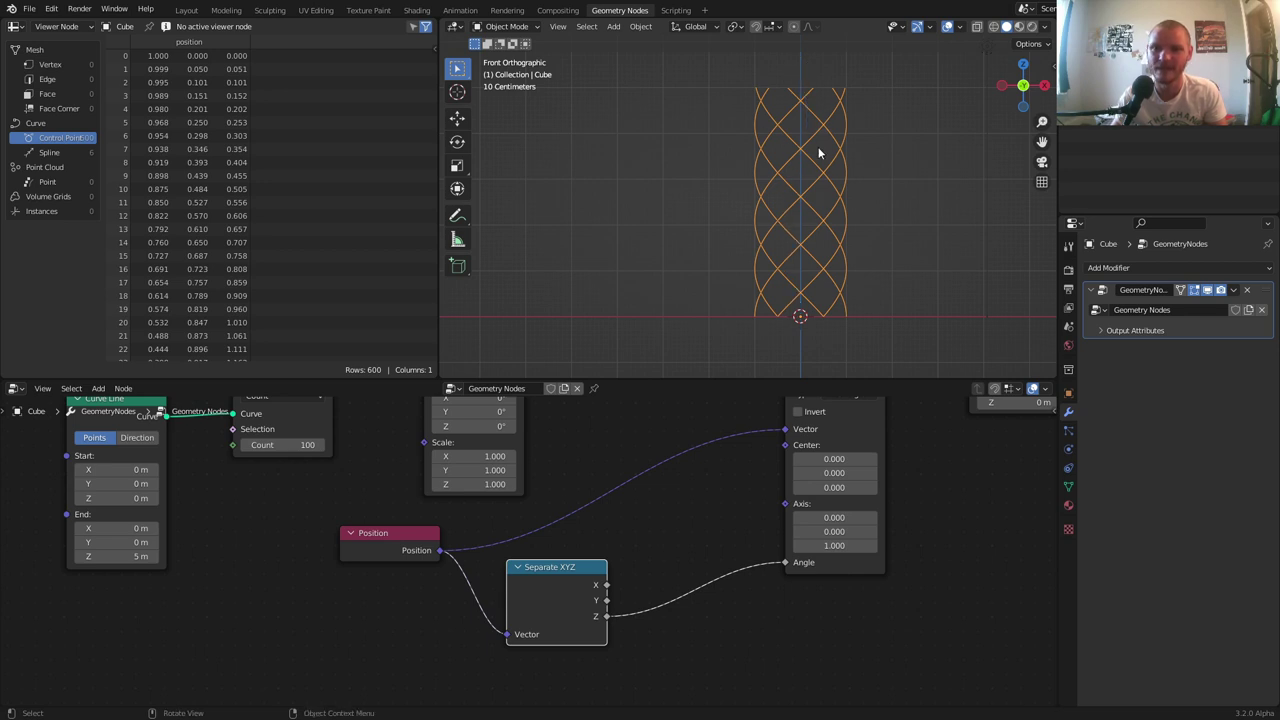
Mark the lattice's upper and lower ends with temporary annotation strokes and undo them
left_click_drag(760, 89, 840, 87)
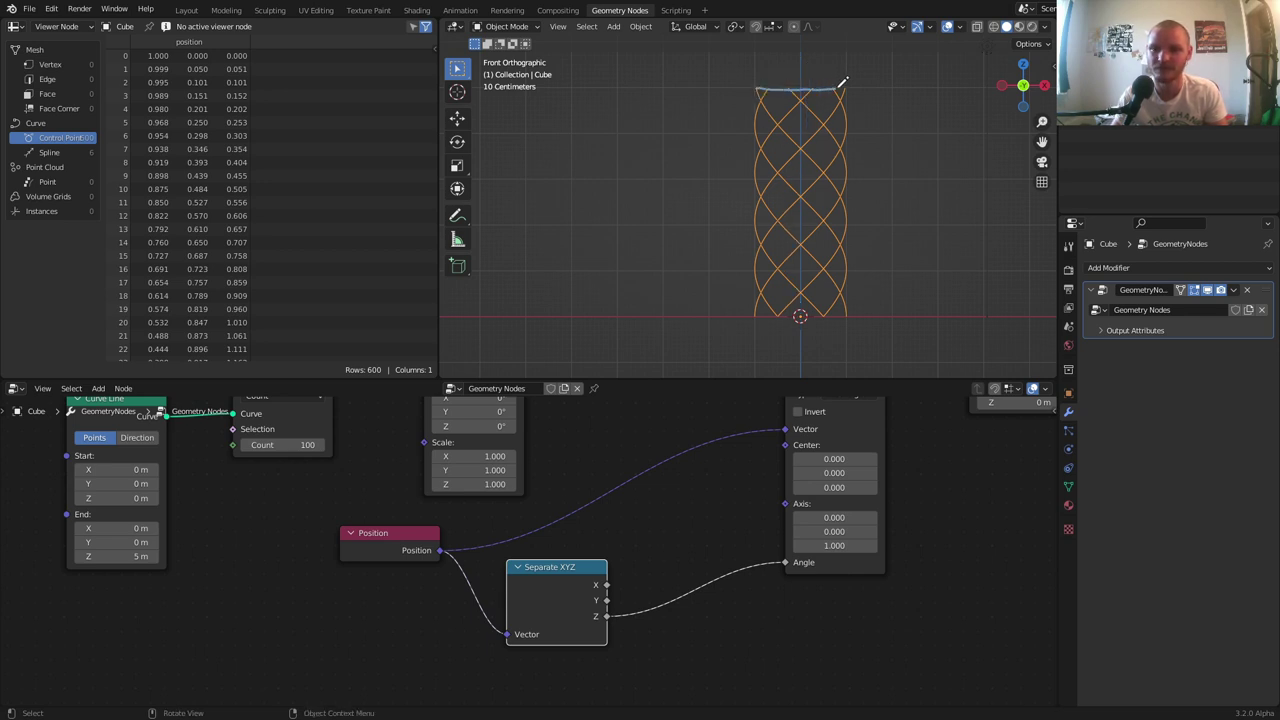
left_click_drag(761, 307, 880, 314)
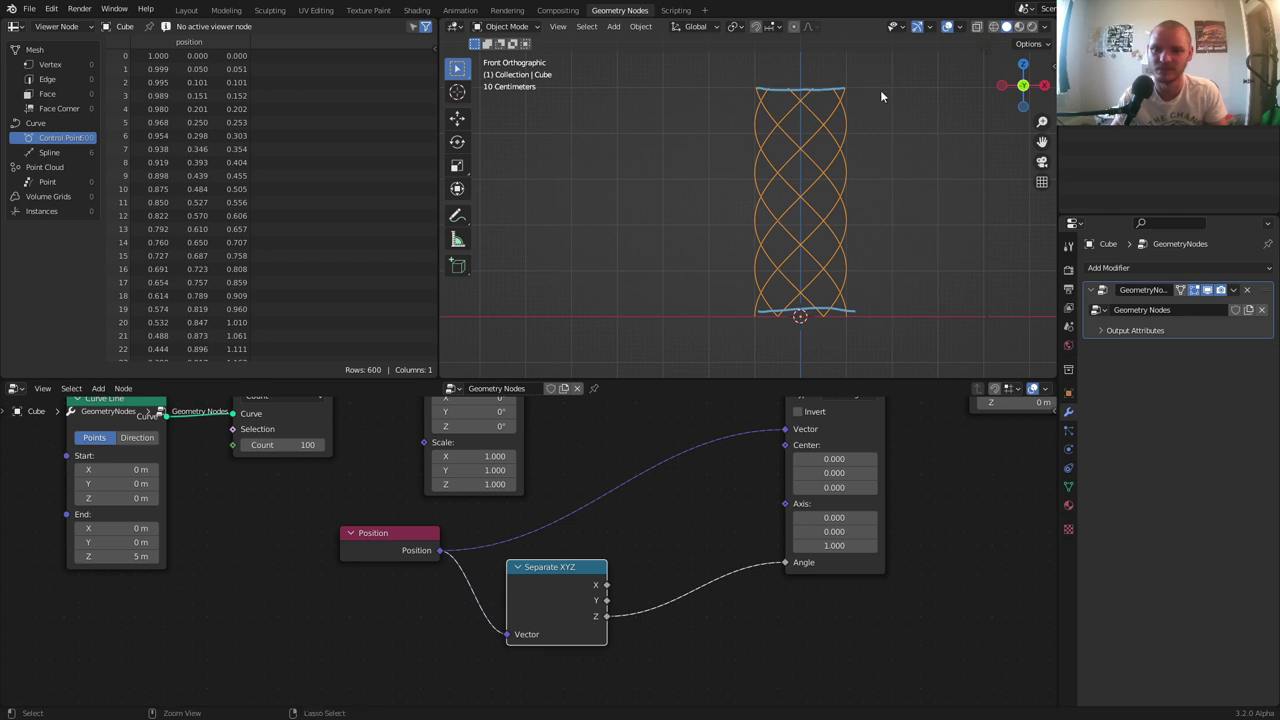
key("ctrl+z")
key("ctrl+z")
Move Set Position aside and insert a Vector Math node set to Multiply between Vector Rotate and its Position input
scroll(871, 503, "down", 2)
middle_click_drag(871, 503, 608, 585)
left_click_drag(708, 563, 769, 469)
scroll(537, 497, "up", 6)
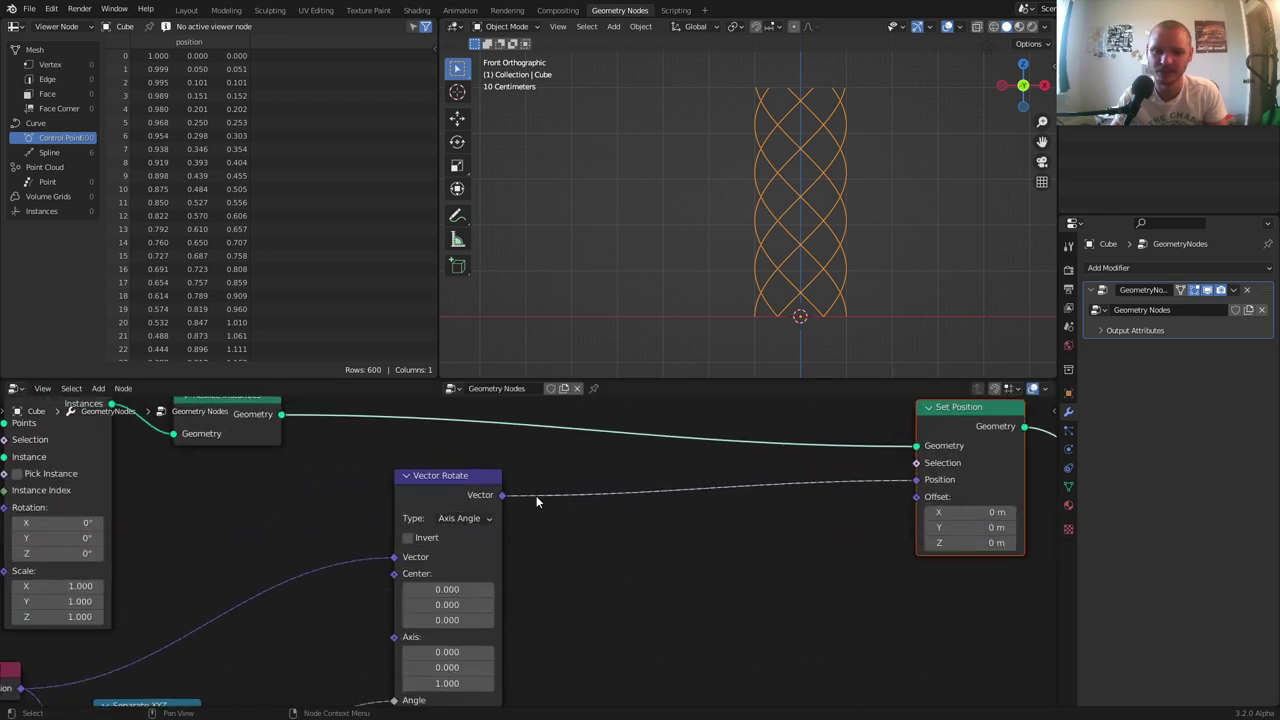
key("shift+a")
type("vect")
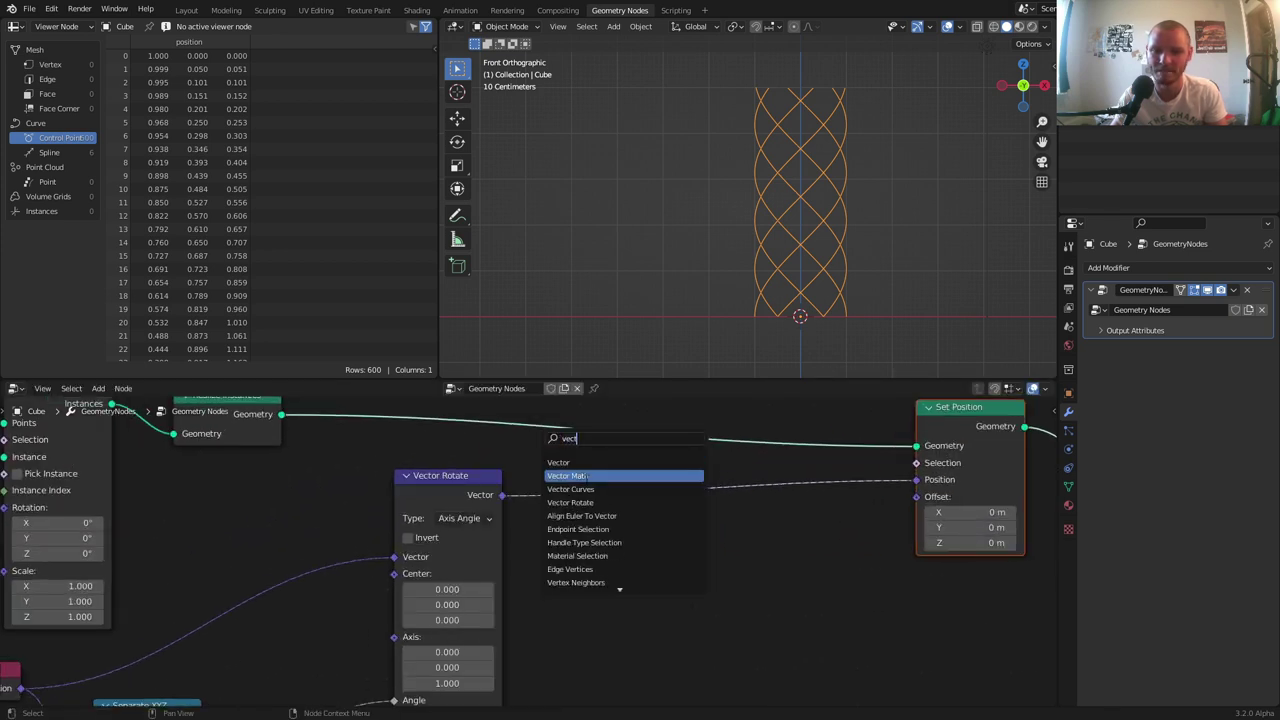
left_click(586, 476)
left_click(657, 501)
left_click(662, 510)
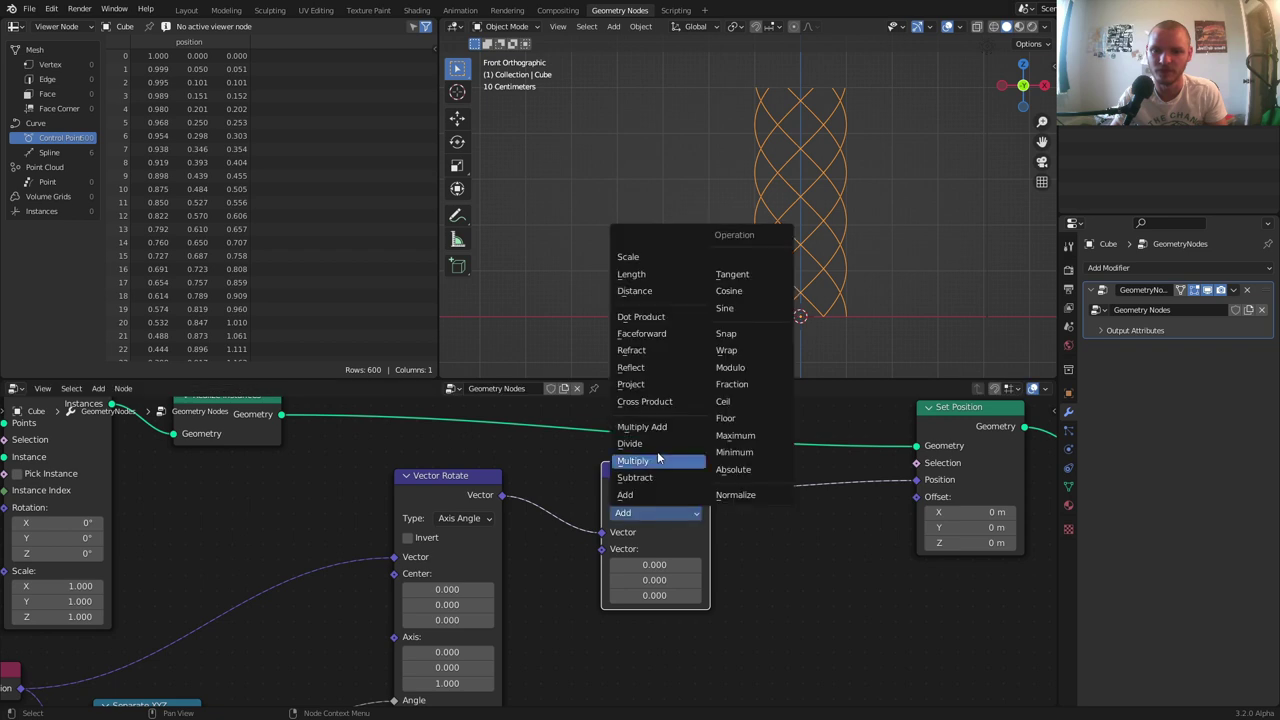
left_click(660, 460)
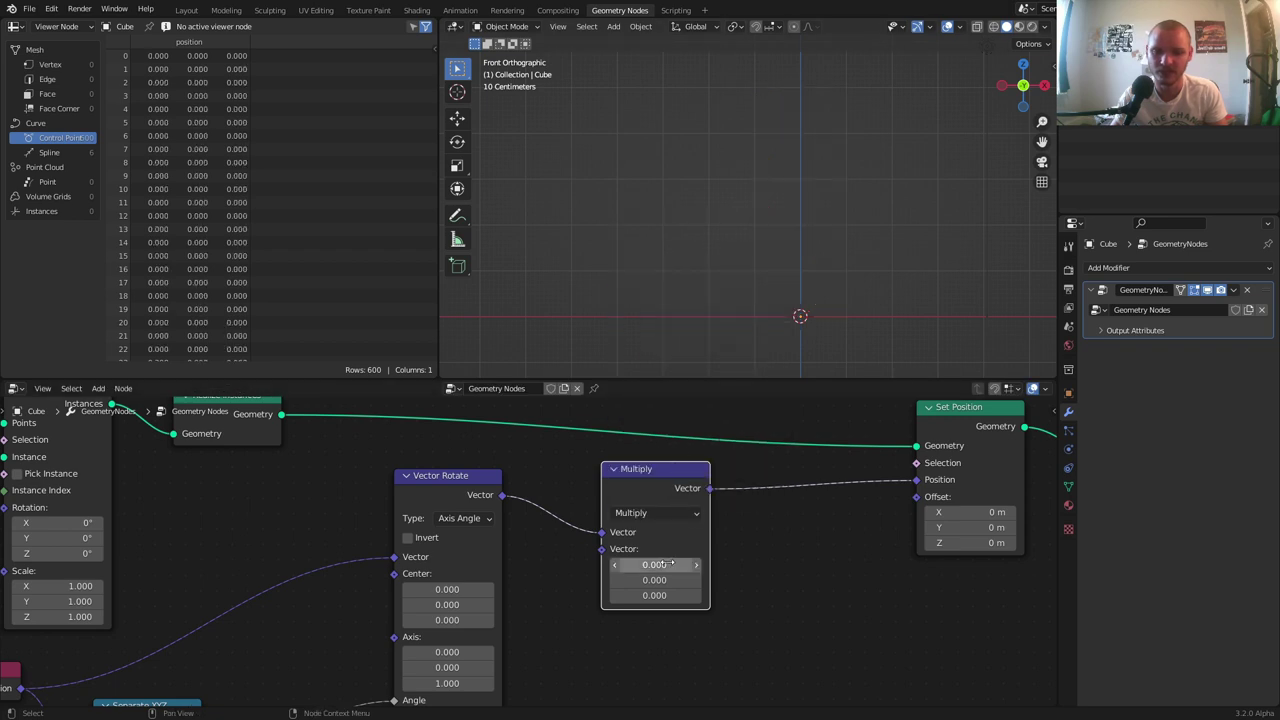
Set all three components of the Multiply node's second vector to 1.000 and place the node closer to Set Position
type("1")
left_click_drag(670, 565, 580, 572)
key("Return")
key("ctrl+z")
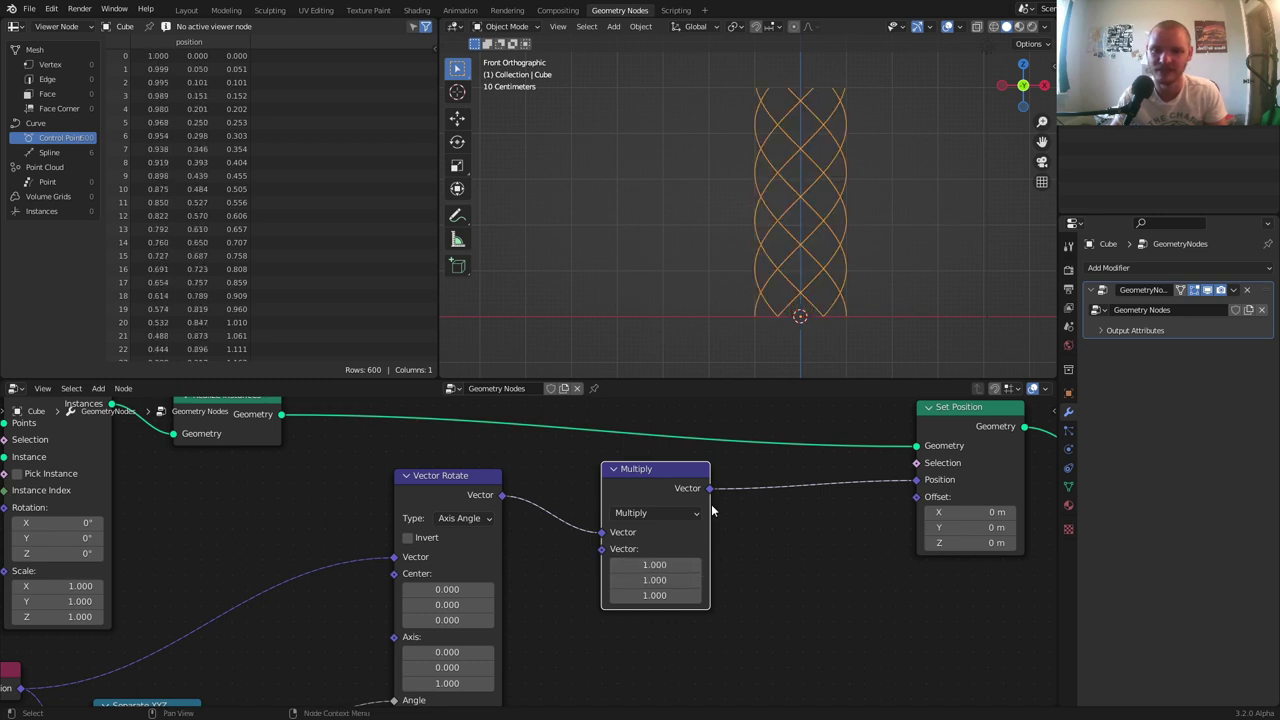
left_click_drag(677, 489, 809, 540)
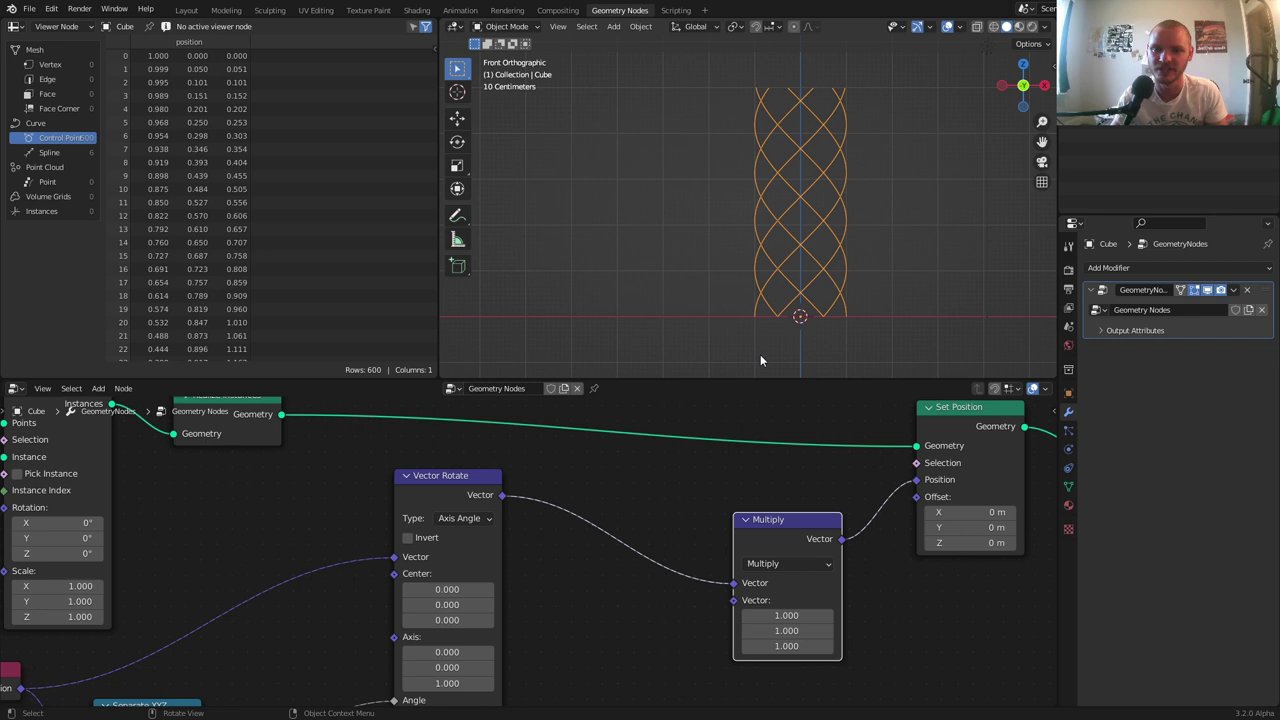
Add a Combine XYZ node and feed Separate XYZ's Z output into both its X and Y inputs
scroll(671, 541, "down", 3)
middle_click_drag(671, 541, 674, 449)
scroll(674, 449, "up", 3)
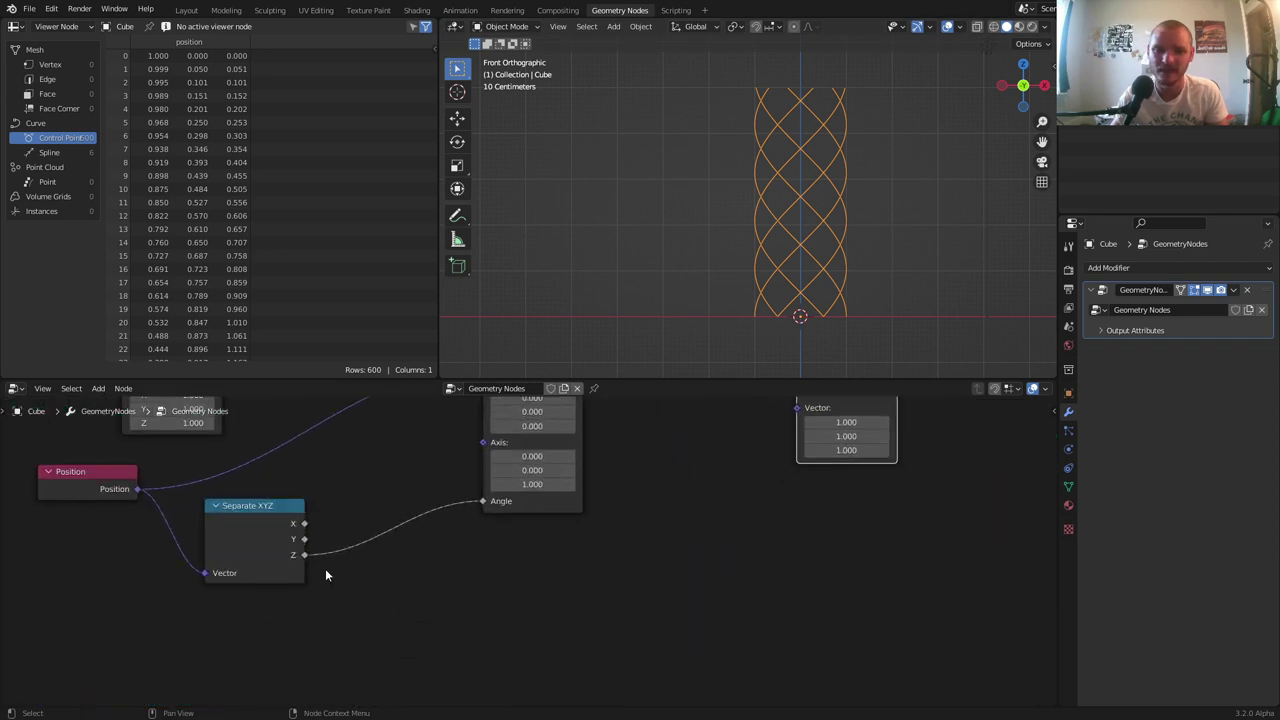
left_click_drag(306, 555, 625, 560)
type("combine")
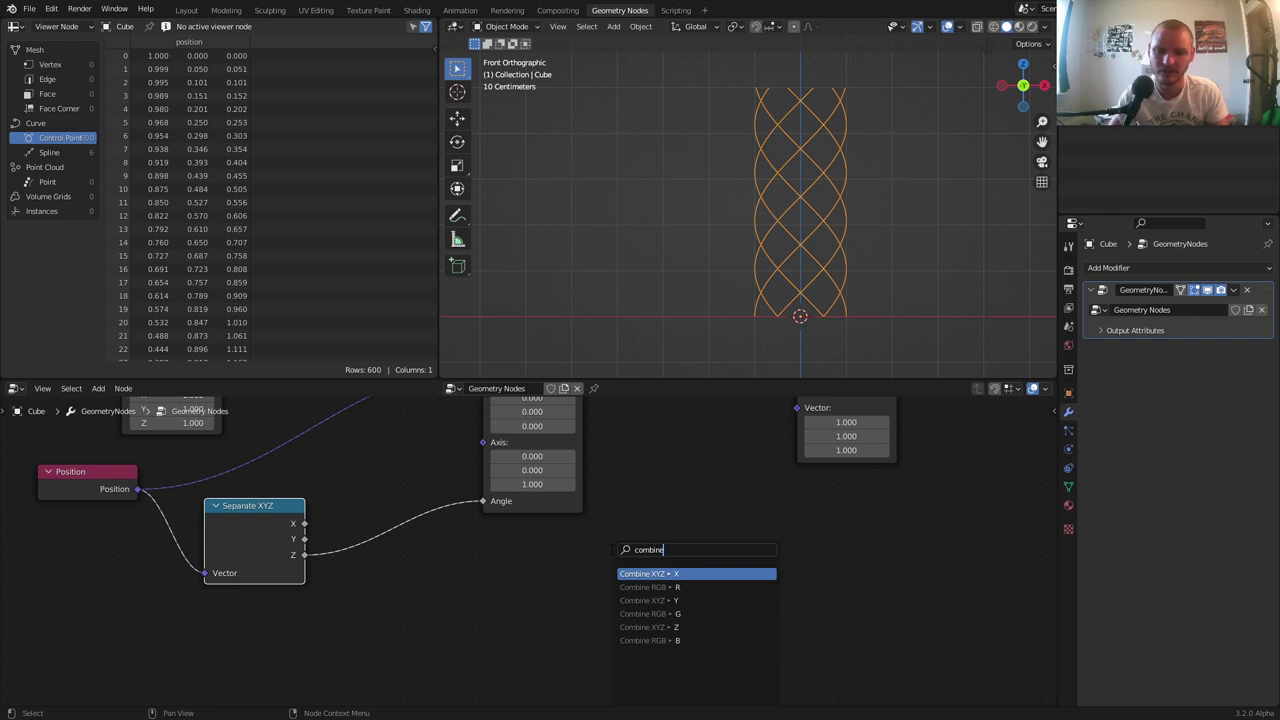
key("Return")
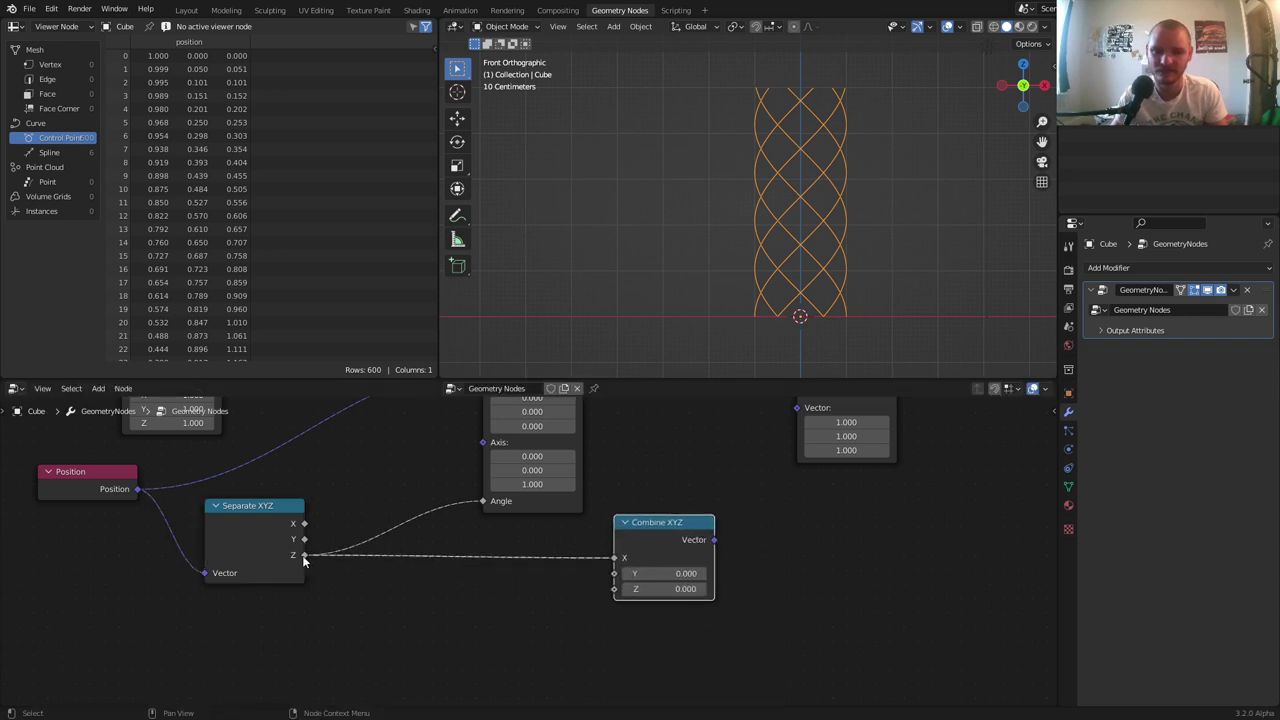
left_click_drag(303, 558, 614, 573)
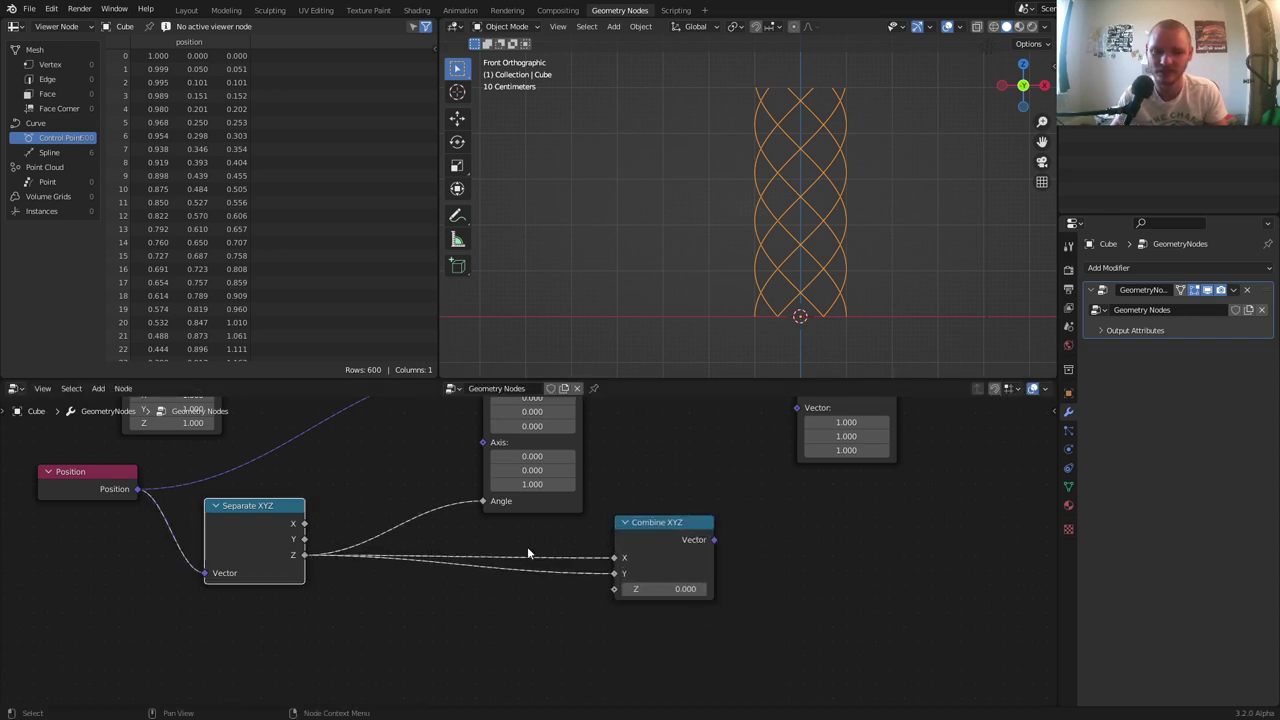
Set Combine XYZ's Z to 1 and connect its Vector output to the Multiply node's second Vector input
middle_click_drag(684, 546, 623, 625)
left_click(622, 625)
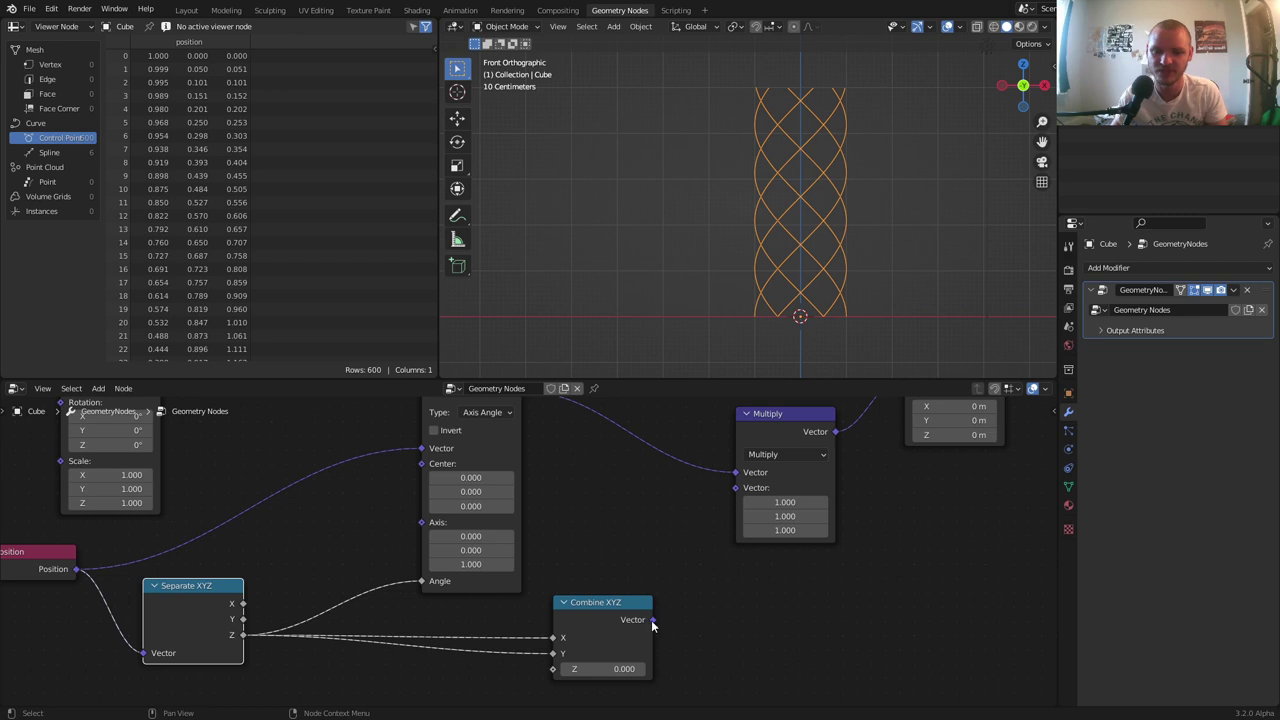
left_click(603, 669)
type("1")
key("Return")
left_click_drag(654, 620, 737, 488)
scroll(855, 210, "down", 2)
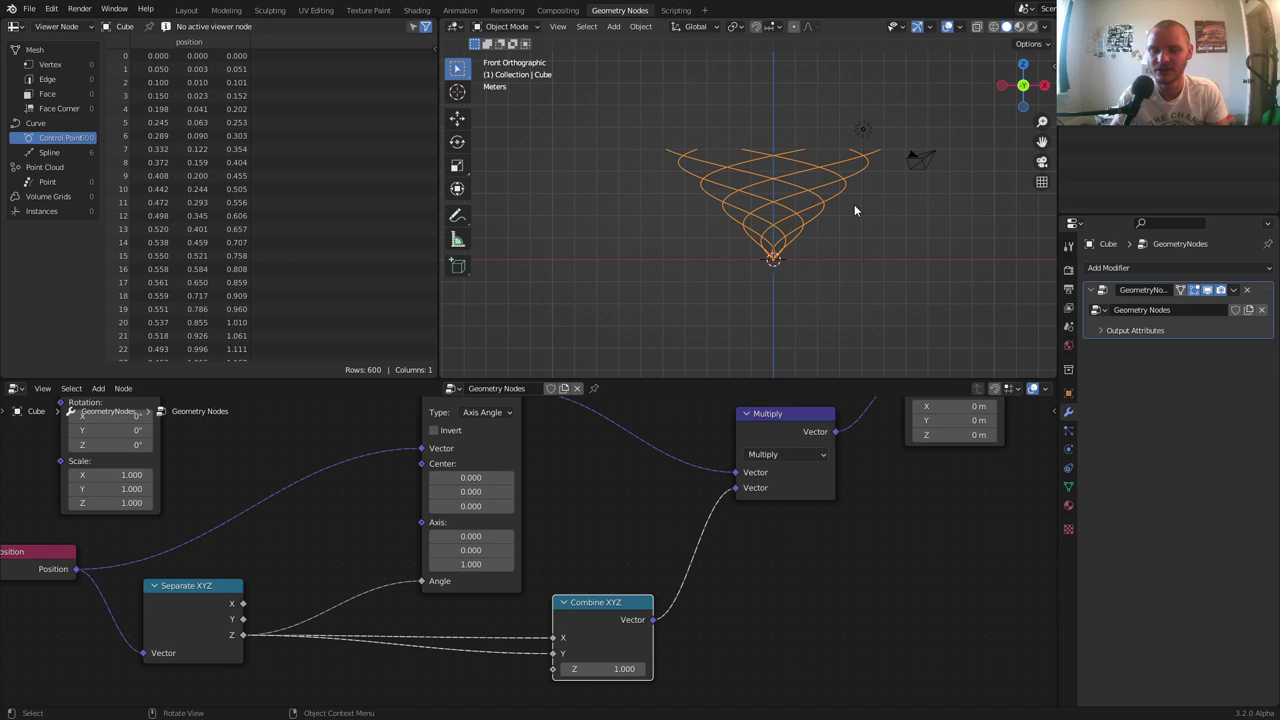
Sketch temporary annotation marks at the lower tip and upper end of the cone and undo them
scroll(818, 252, "up", 2)
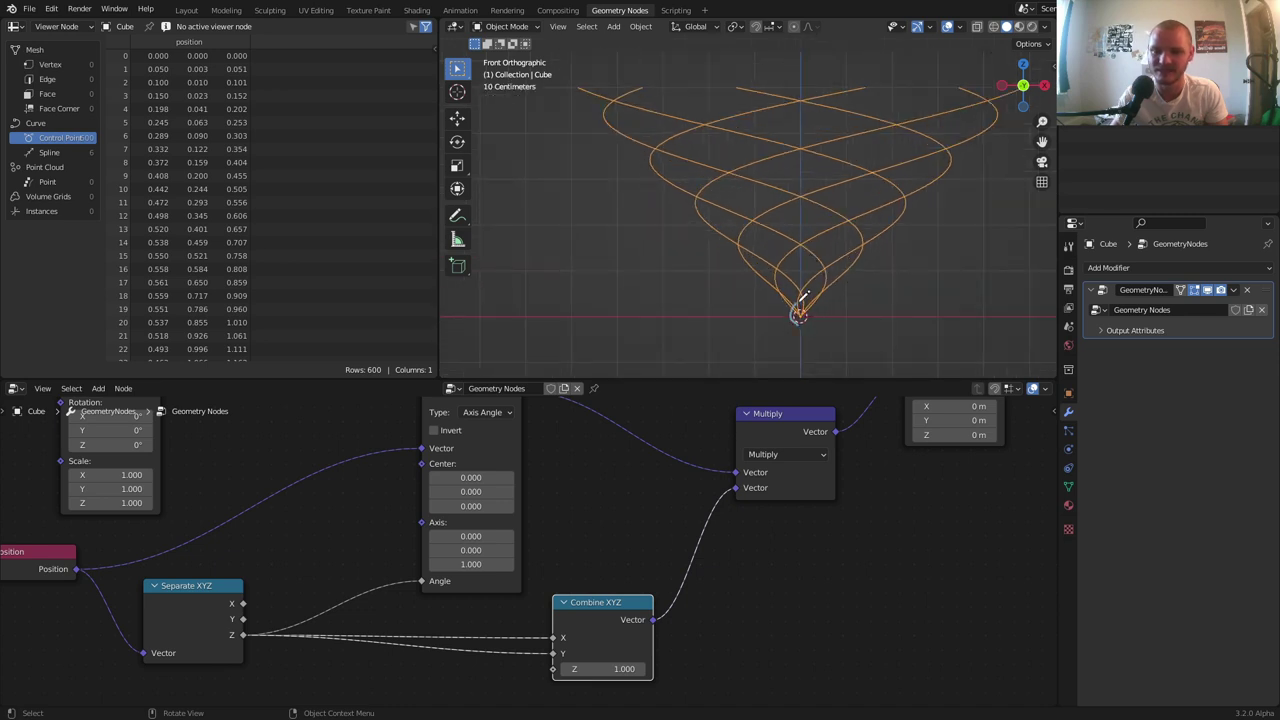
scroll(768, 114, "down", 1)
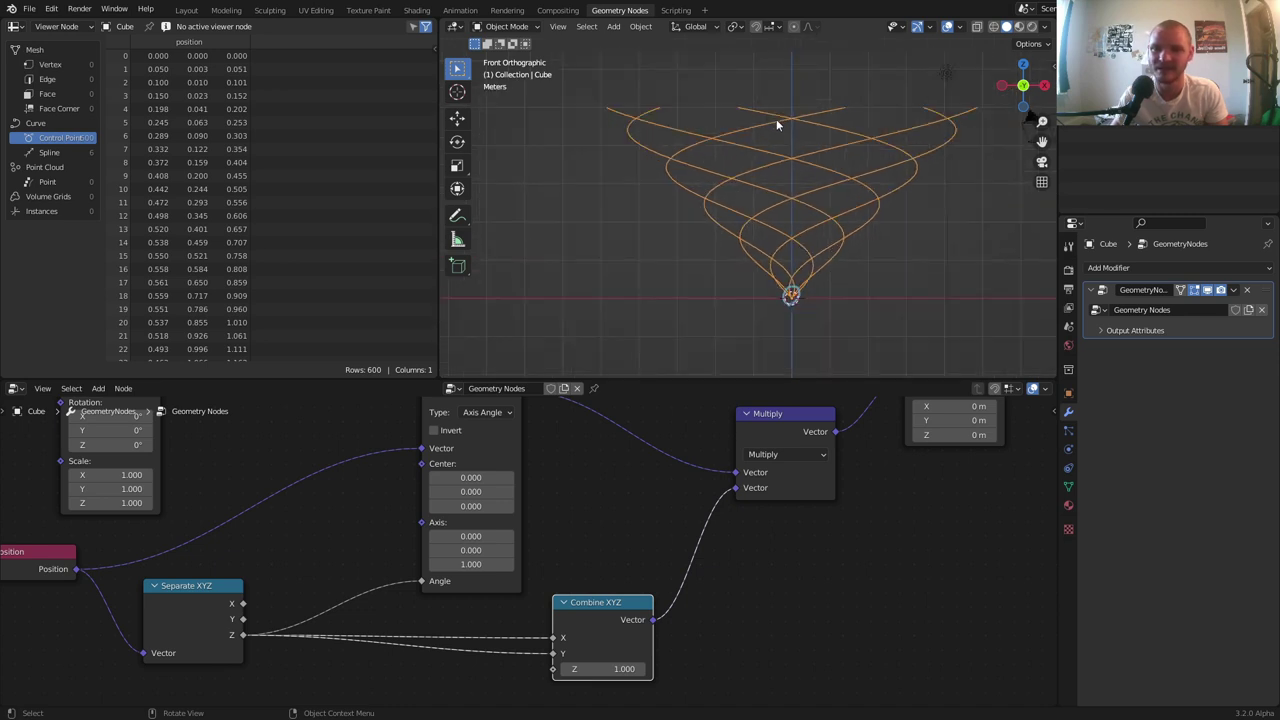
left_click_drag(782, 100, 796, 96)
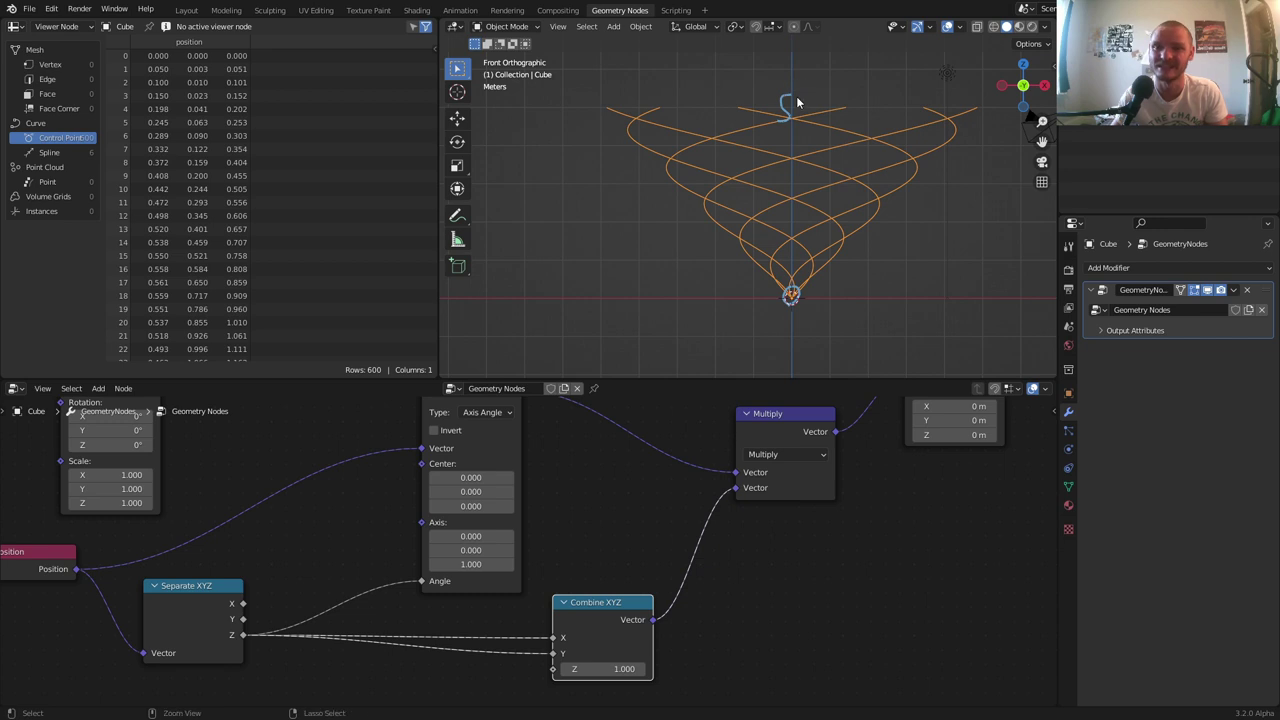
key("ctrl+z")
key("ctrl+z")
Annotate a vertical guide beside the cone with 0 at both ends and 1 in the middle, and erase it
left_click_drag(874, 297, 875, 104)
right_click_drag(882, 200, 887, 310)
key("ctrl+z")
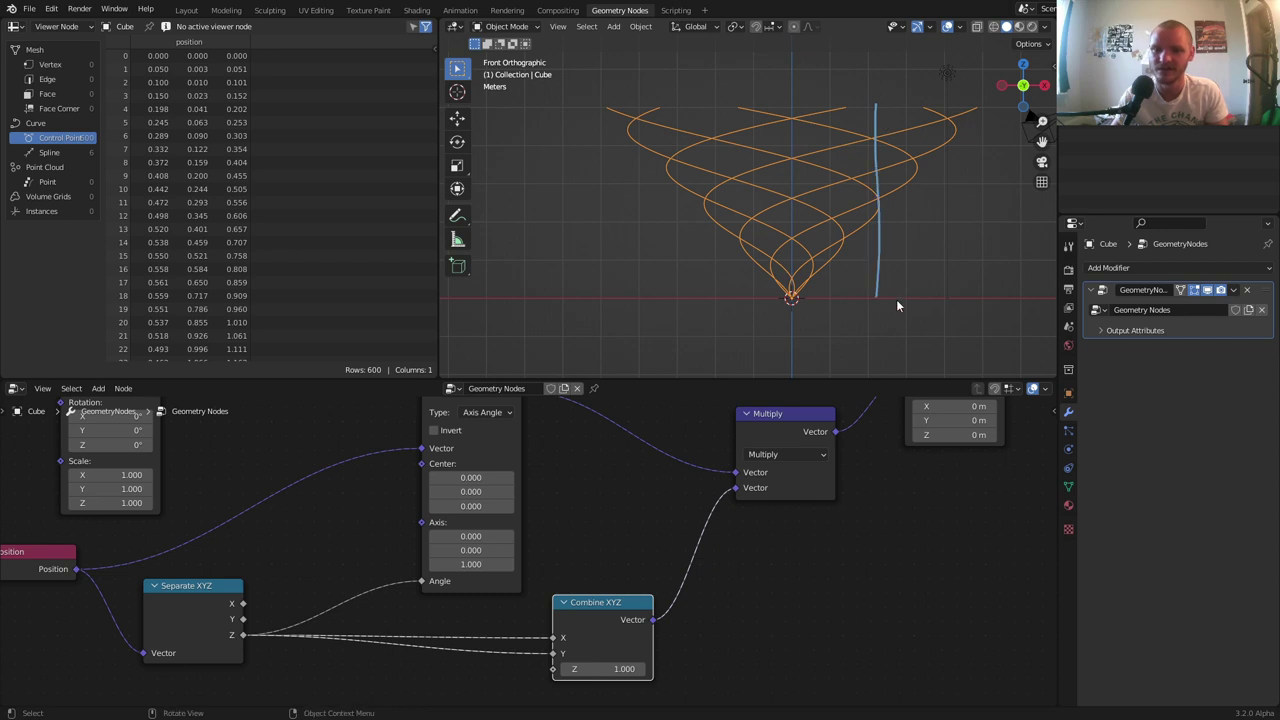
left_click_drag(897, 294, 891, 309)
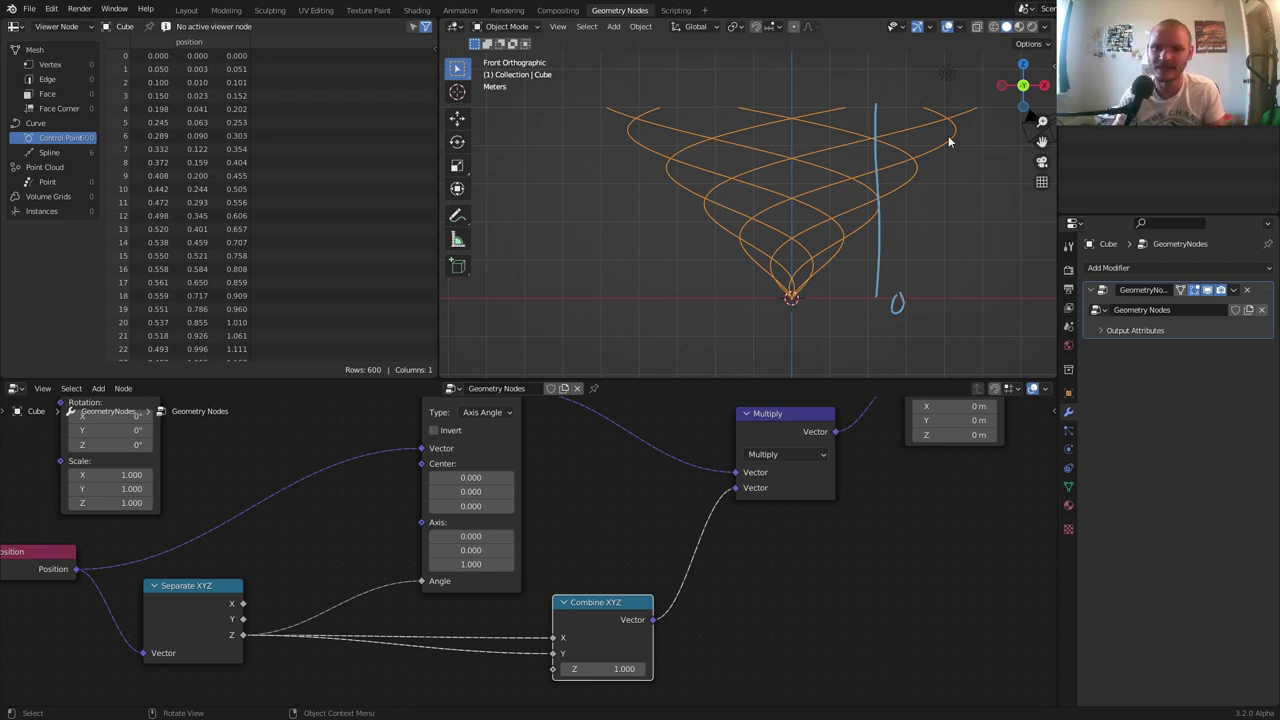
mouse_move(898, 100)
left_mouse_down()
mouse_move(890, 108)
mouse_move(905, 103)
left_mouse_up()
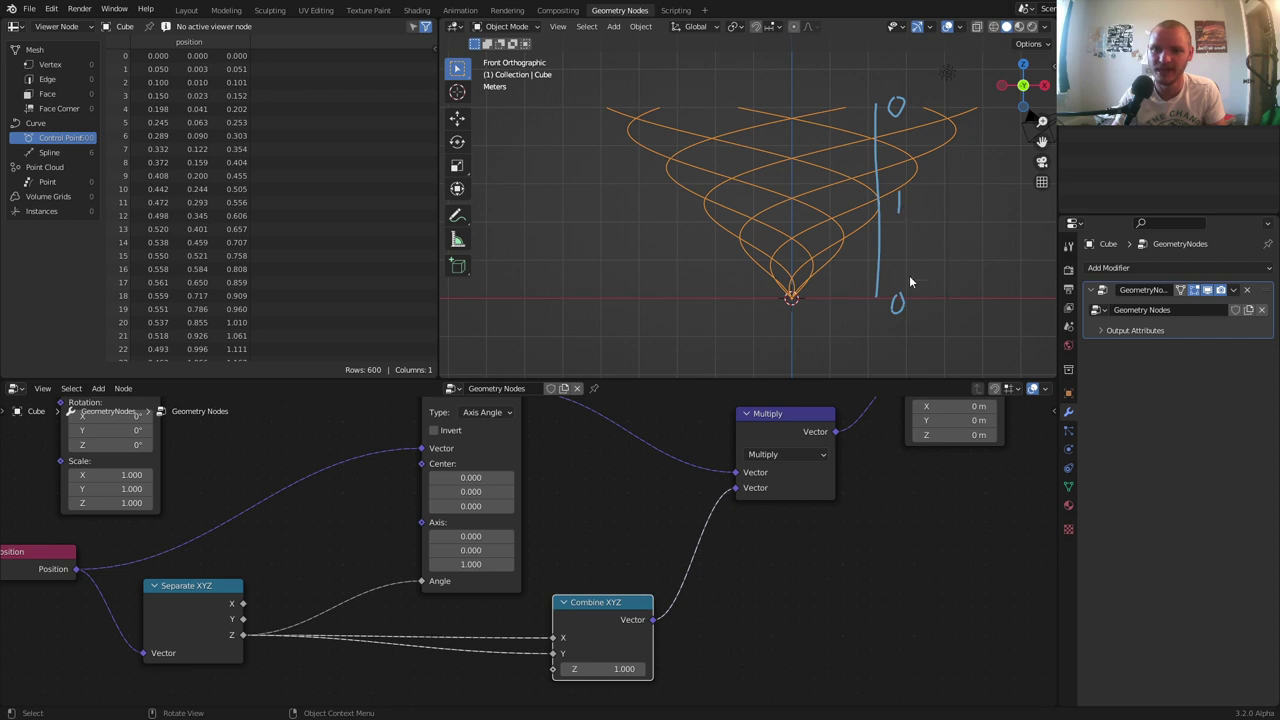
mouse_move(908, 321)
left_mouse_down("ctrl")
mouse_move(871, 277)
mouse_move(925, 118)
mouse_move(851, 126)
left_mouse_up("ctrl")
Merge the two links into Combine XYZ's X and Y through a reroute point and move both away from Separate XYZ
middle_click_drag(532, 683, 662, 591)
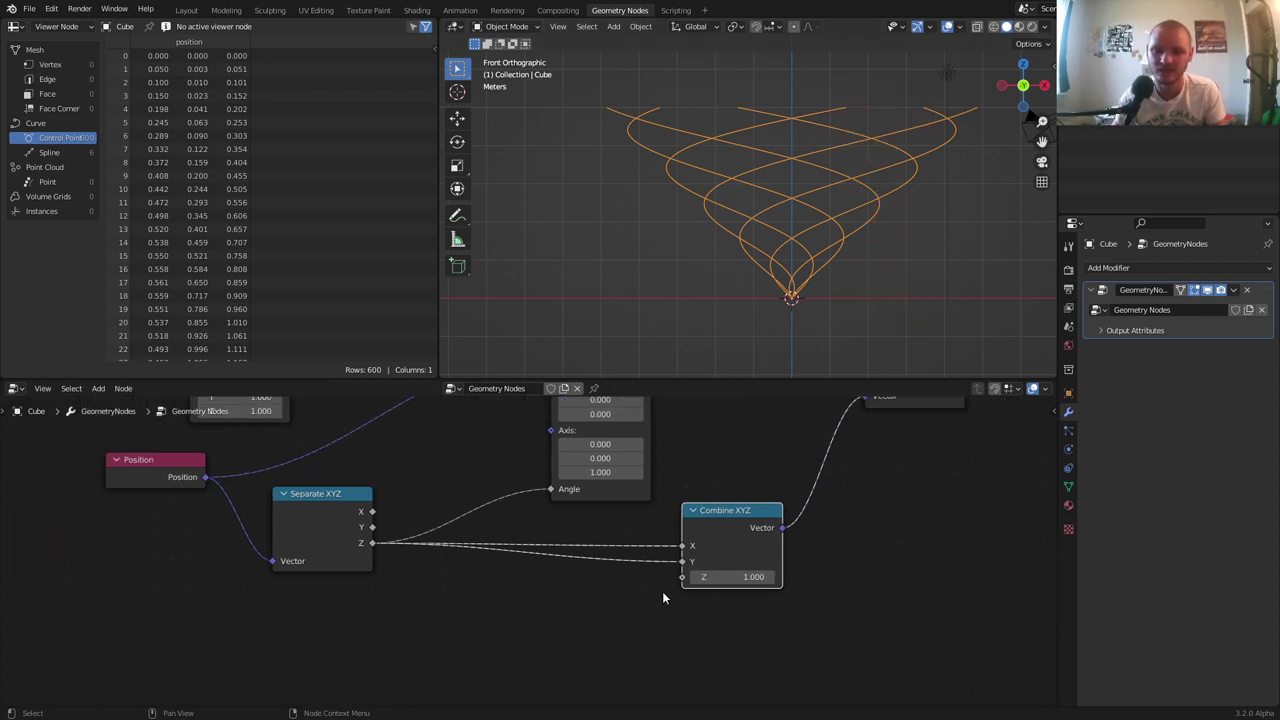
right_click_drag(652, 521, 652, 516, "shift")
left_click_drag(799, 628, 662, 512)
key("g")
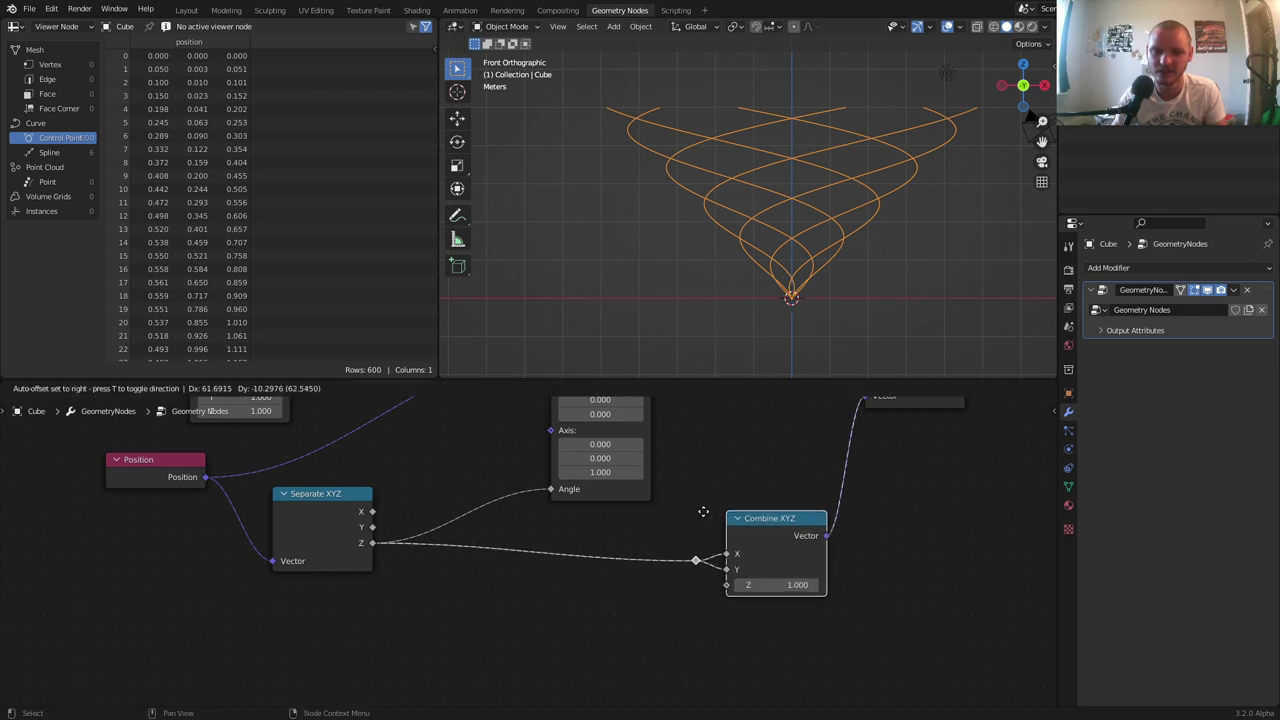
left_click(760, 511)
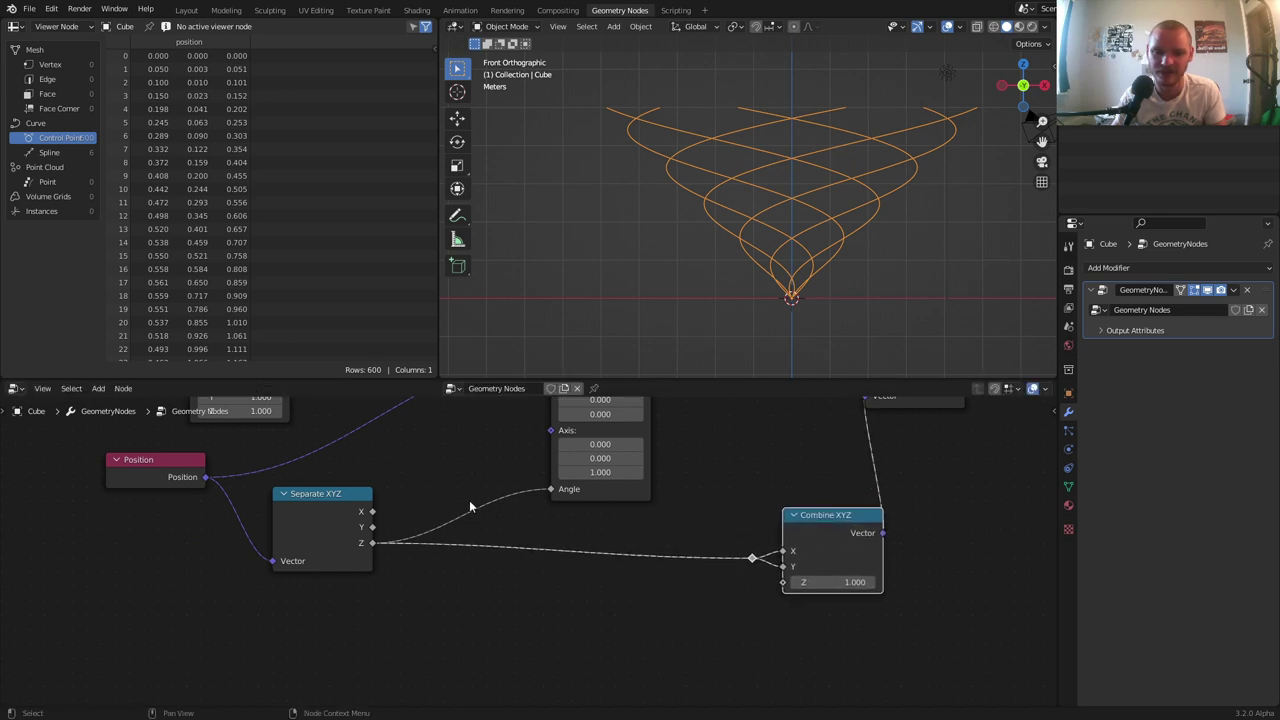
Insert a Math node set to Divide by 5 between Separate XYZ's Z output and the reroute point
key("shift+a")
type("math")
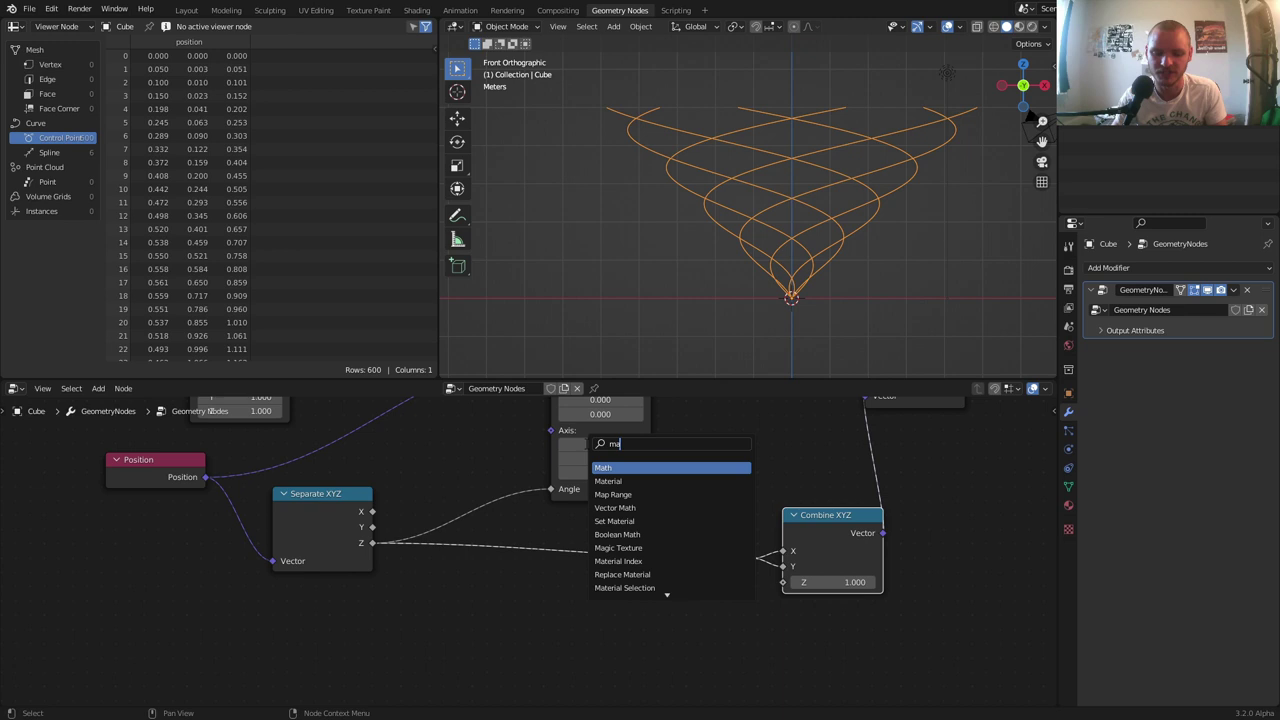
left_click(603, 467)
left_click(517, 581)
left_click(517, 581)
left_click(522, 638)
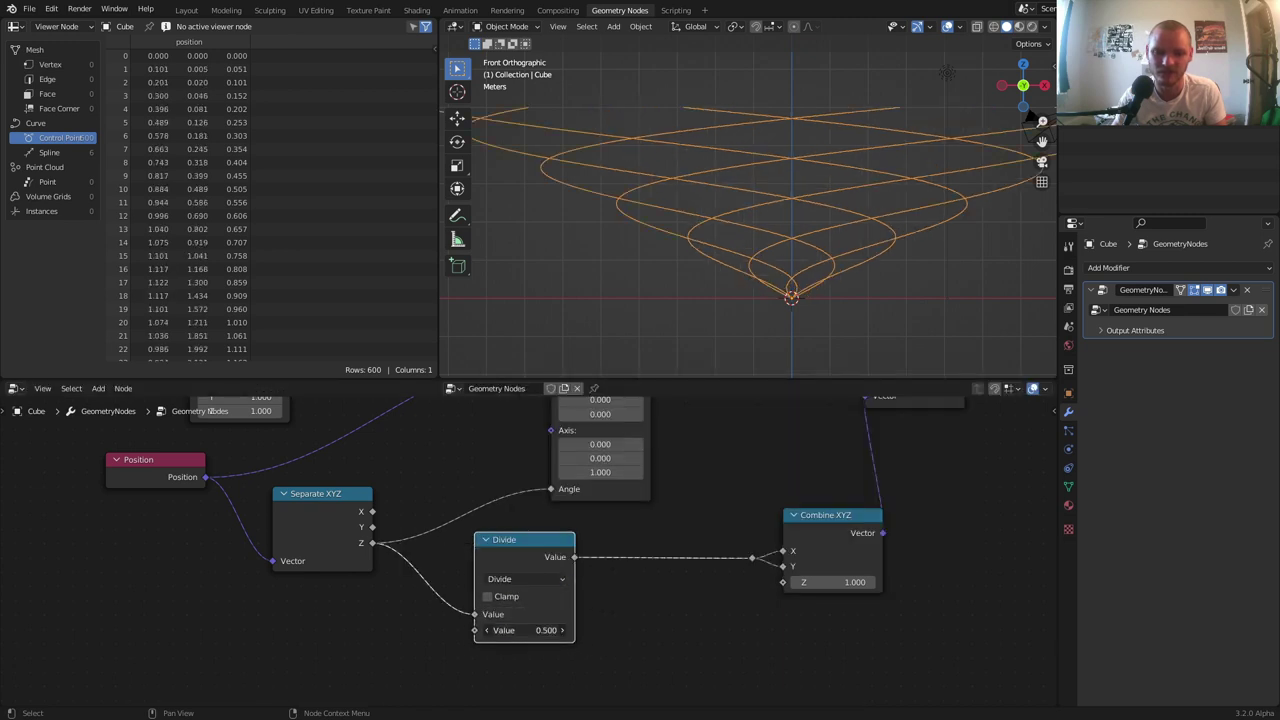
type("5")
key("Return")
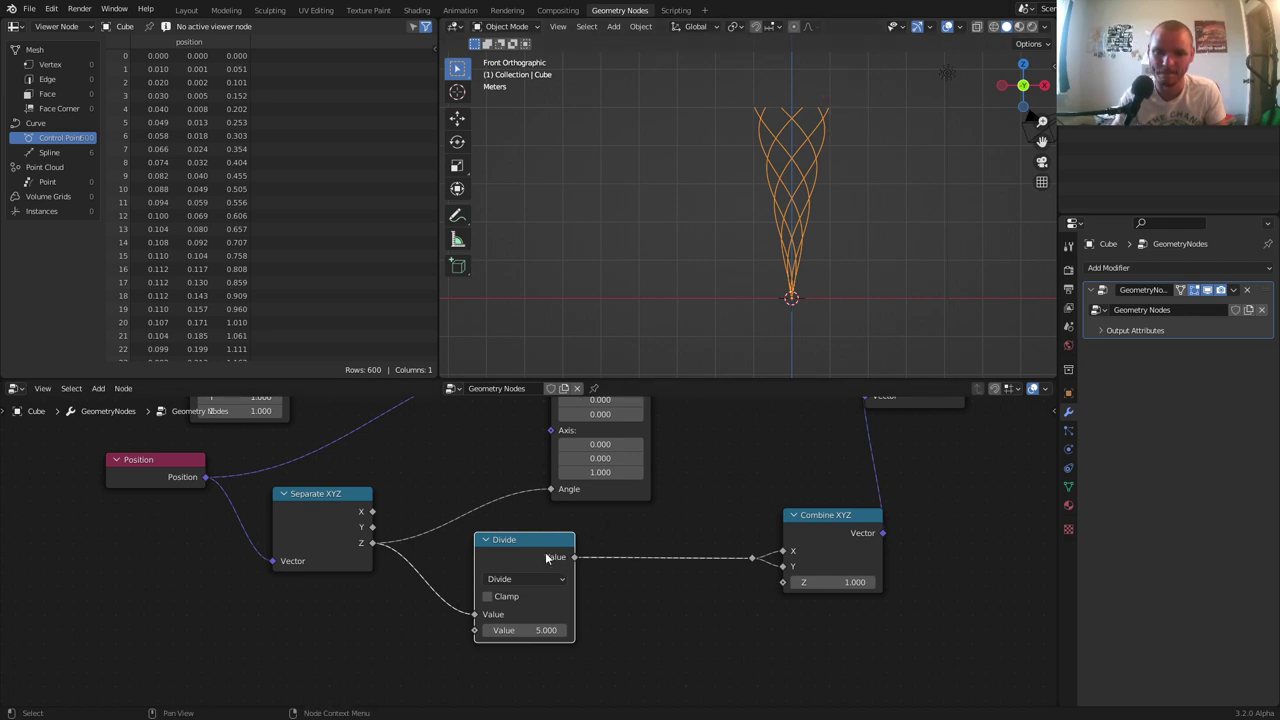
left_click_drag(566, 542, 530, 565)
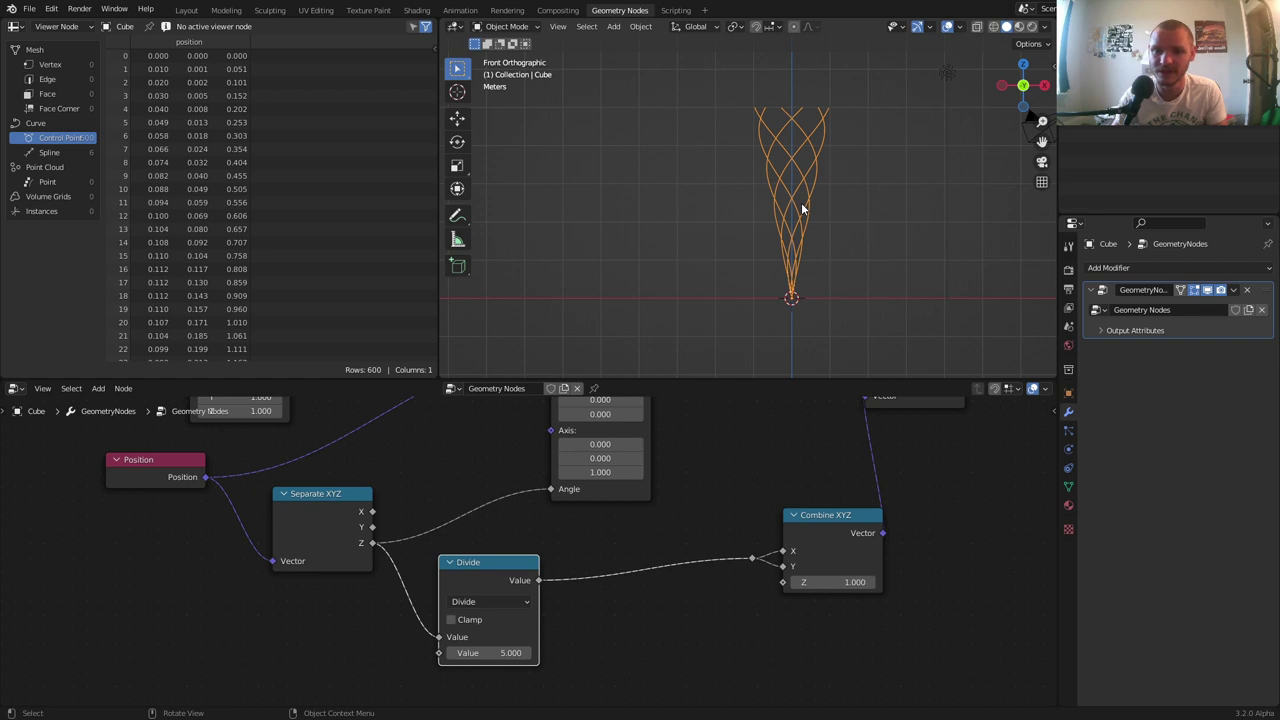
Try 22 Vertices on the Mesh Circle, view the denser lattice in perspective, and undo the count change
middle_click_drag(236, 491, 816, 705)
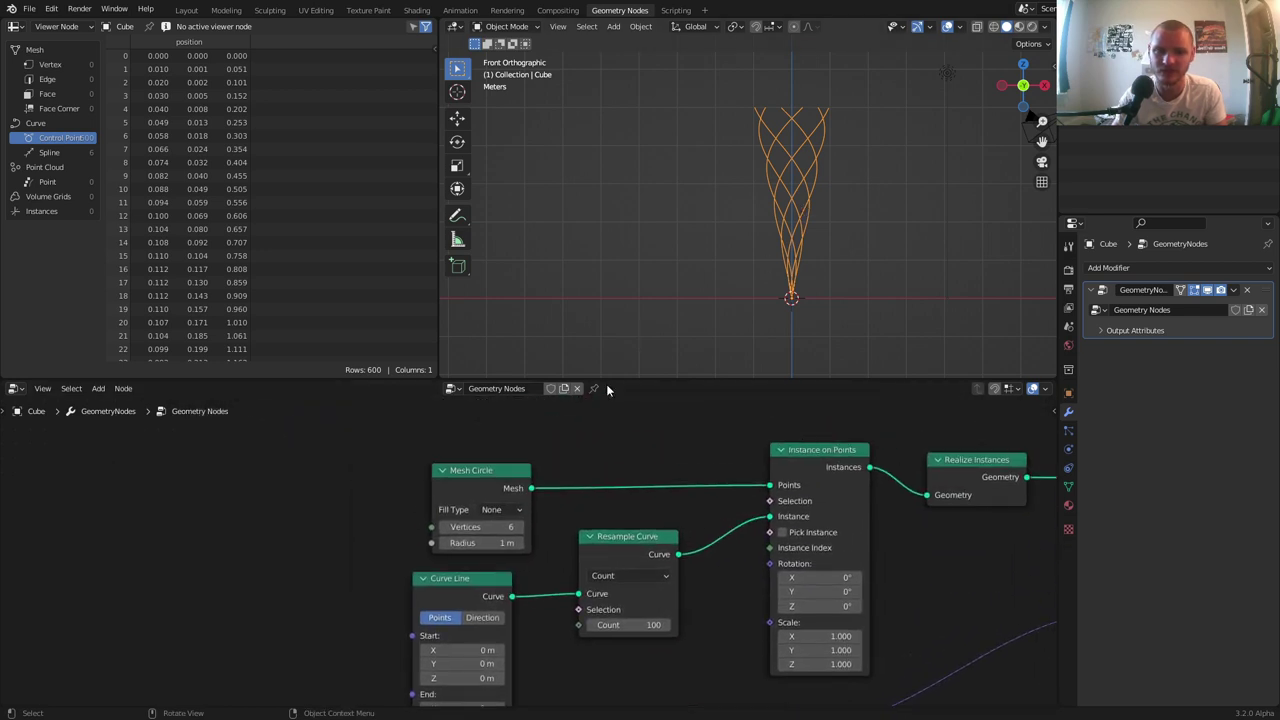
left_click_drag(508, 527, 520, 527)
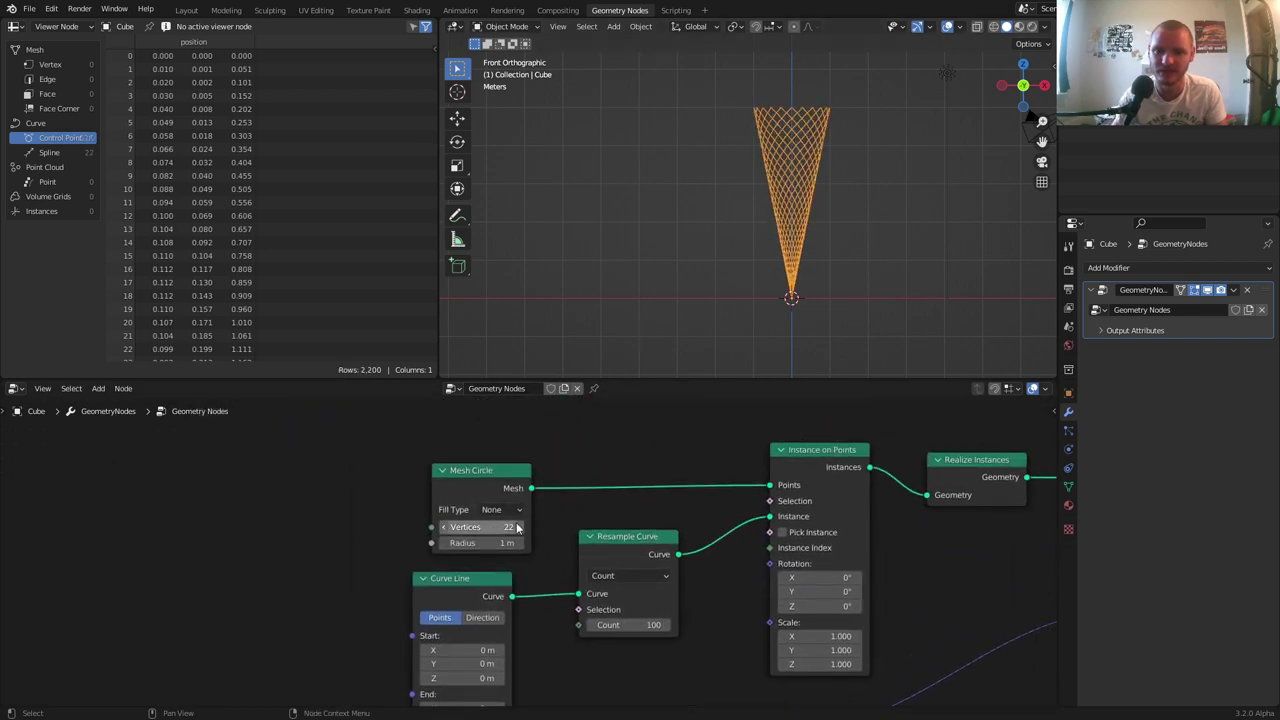
mouse_move(829, 168)
middle_mouse_down()
mouse_move(864, 172)
mouse_move(816, 186)
middle_mouse_up()
key("ctrl+z")
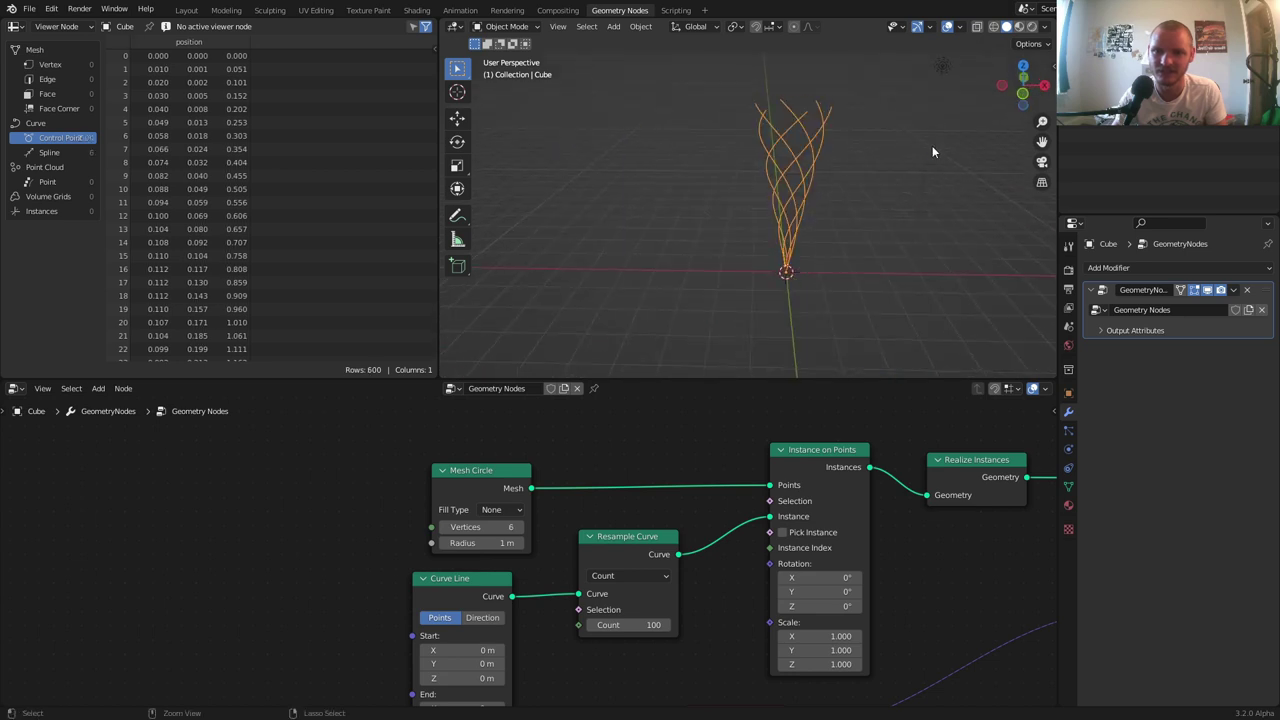
Add a Color node beside the Divide node and delete it
scroll(840, 586, "down", 8)
middle_click_drag(840, 588, 624, 453)
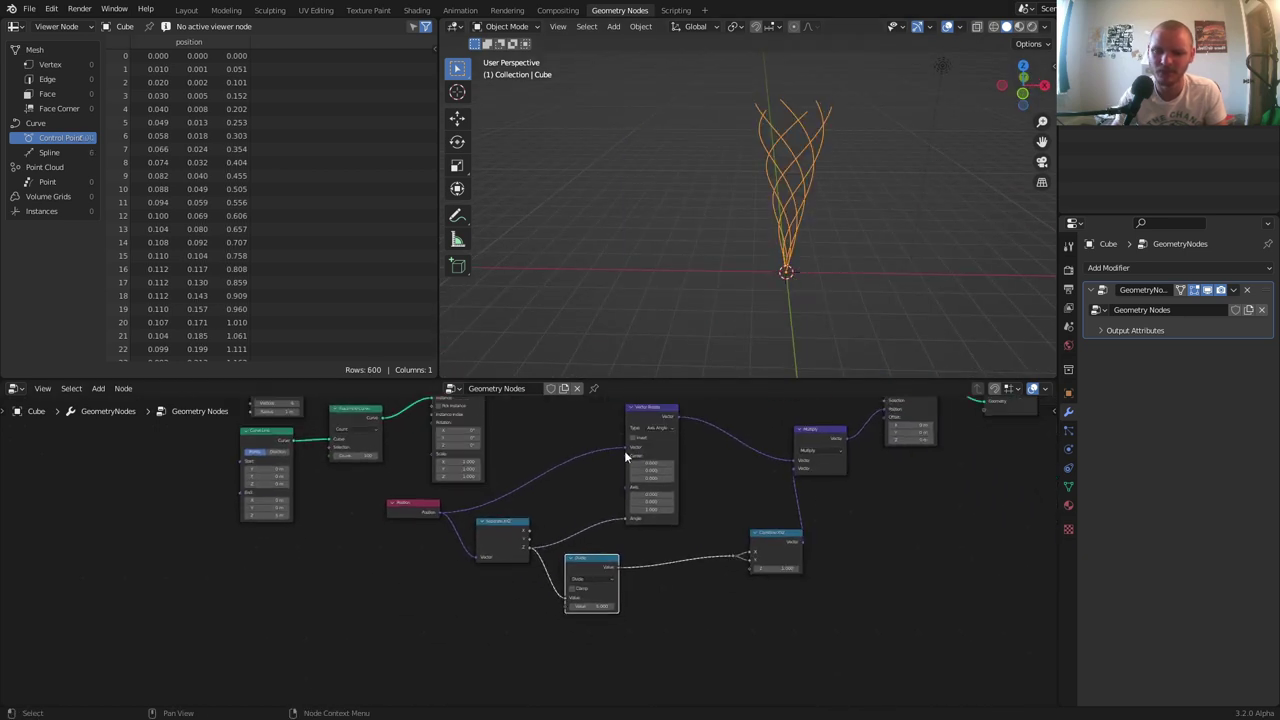
scroll(630, 510, "up", 5)
scroll(642, 569, "up", 1)
key("shift+a")
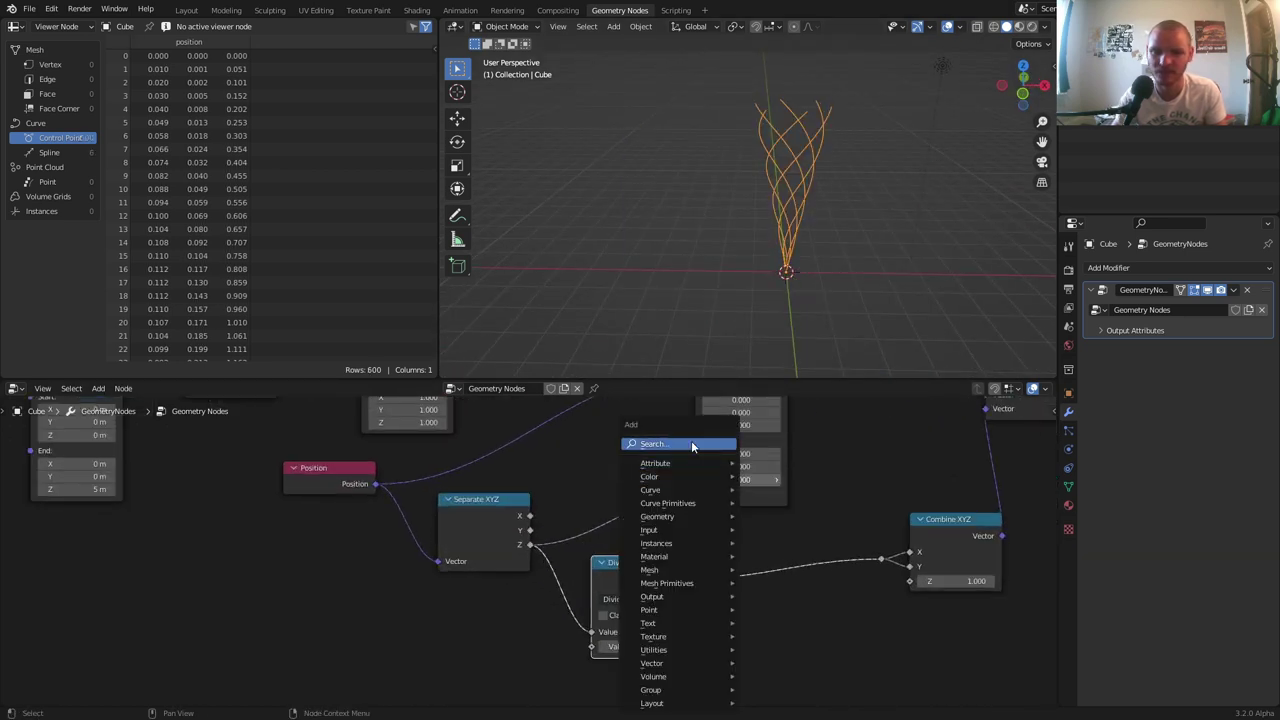
type("color")
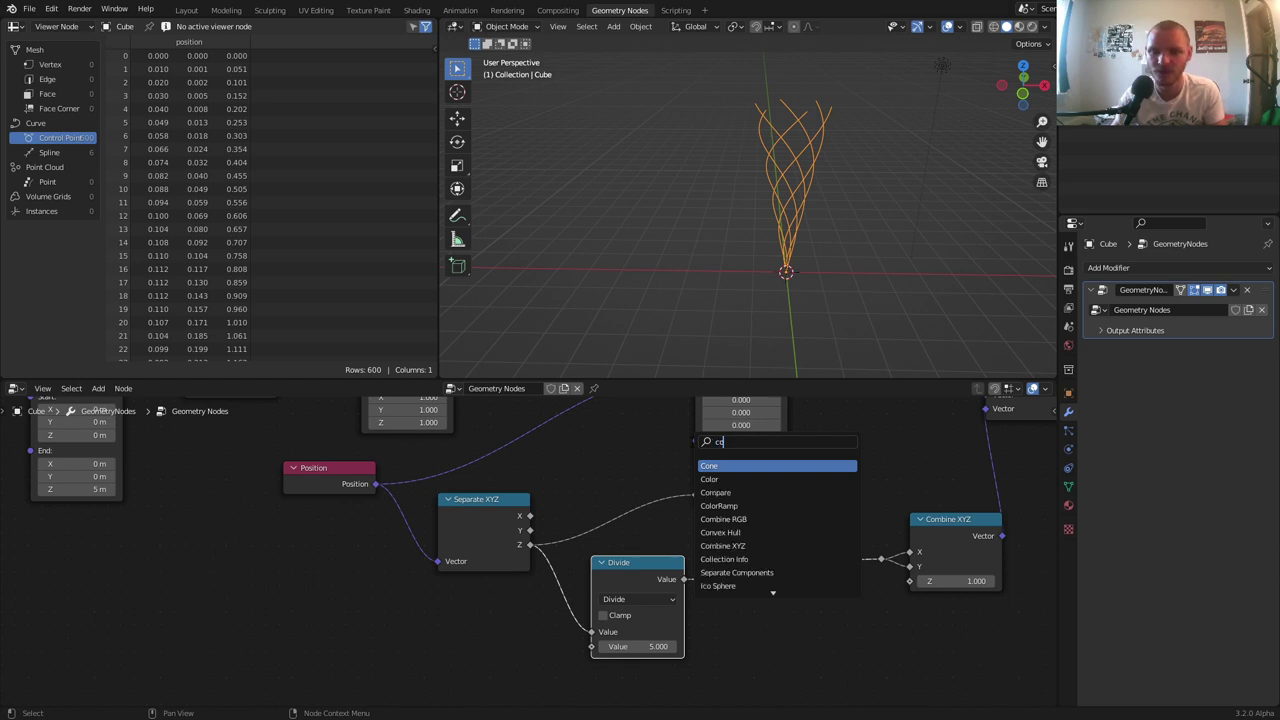
key("Return")
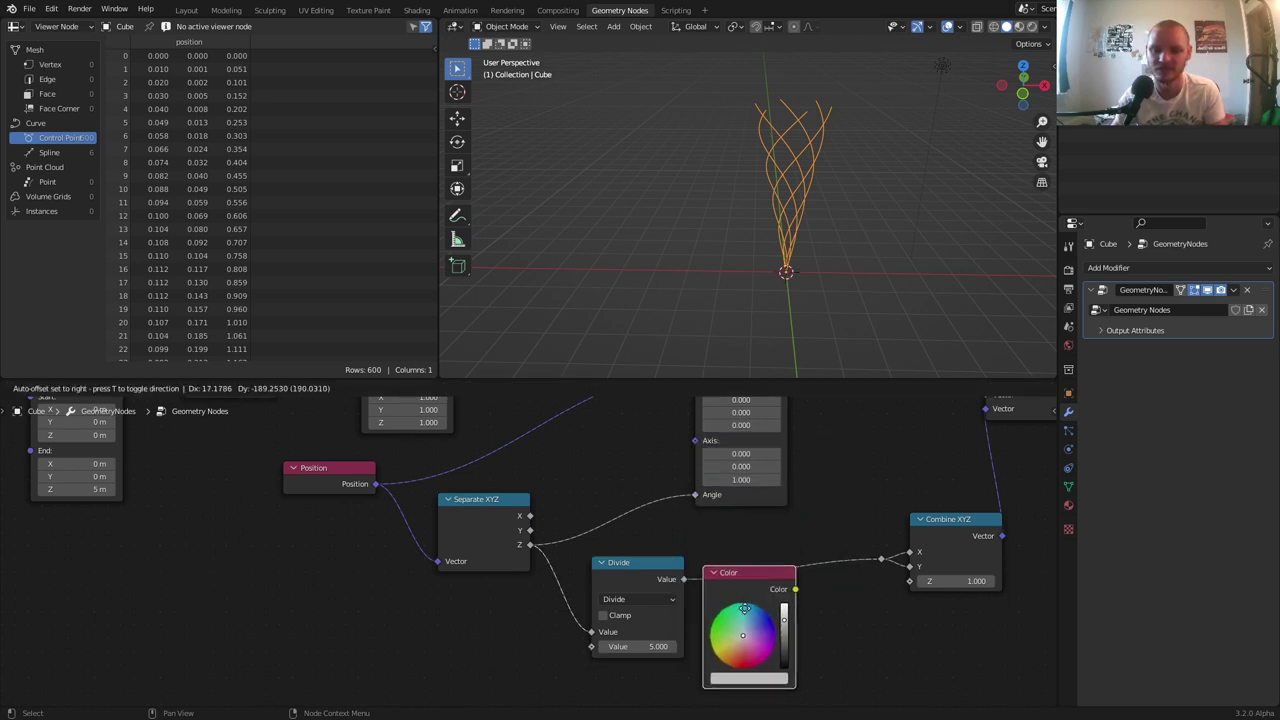
left_click(756, 600)
key("x")
Insert a ColorRamp node between the Divide node and the reroute point feeding Combine XYZ
key("shift+a")
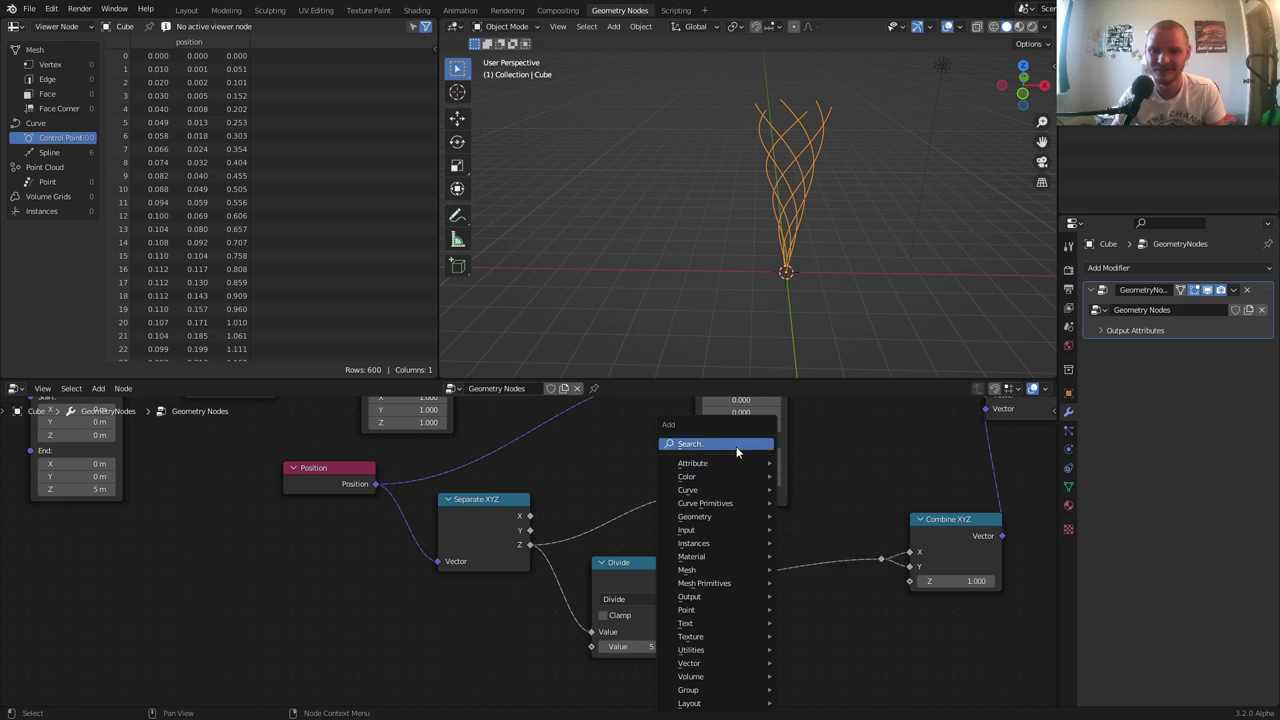
left_click(736, 446)
type("colo")
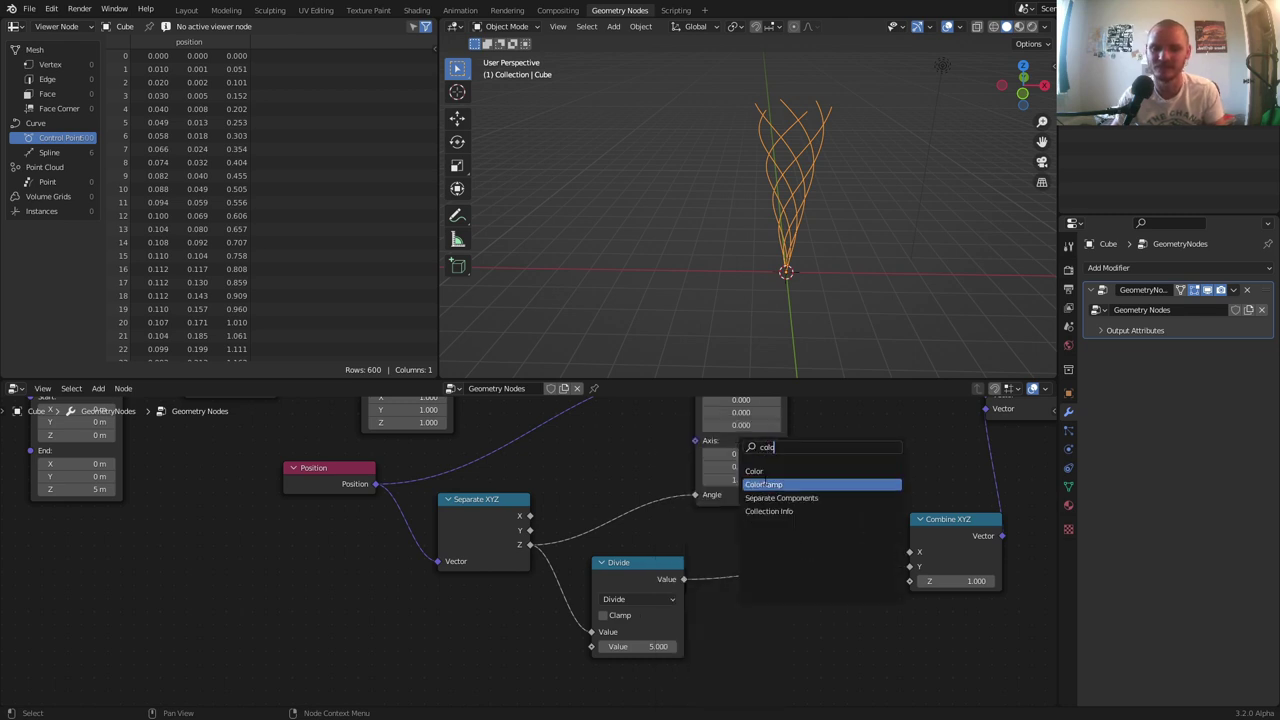
left_click(766, 484)
left_click(767, 557)
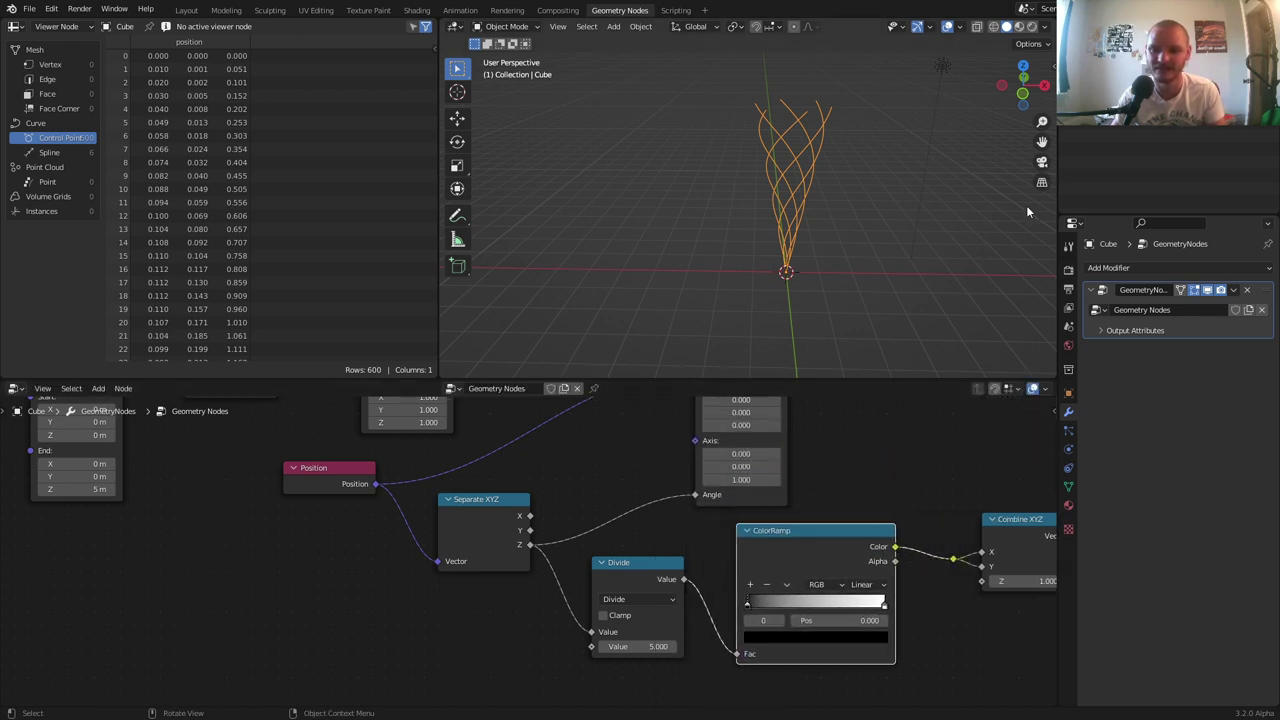
Set the ColorRamp's end stop to black and add a white stop in the middle at position 0.500
left_click(1026, 95)
scroll(719, 554, "up", 3)
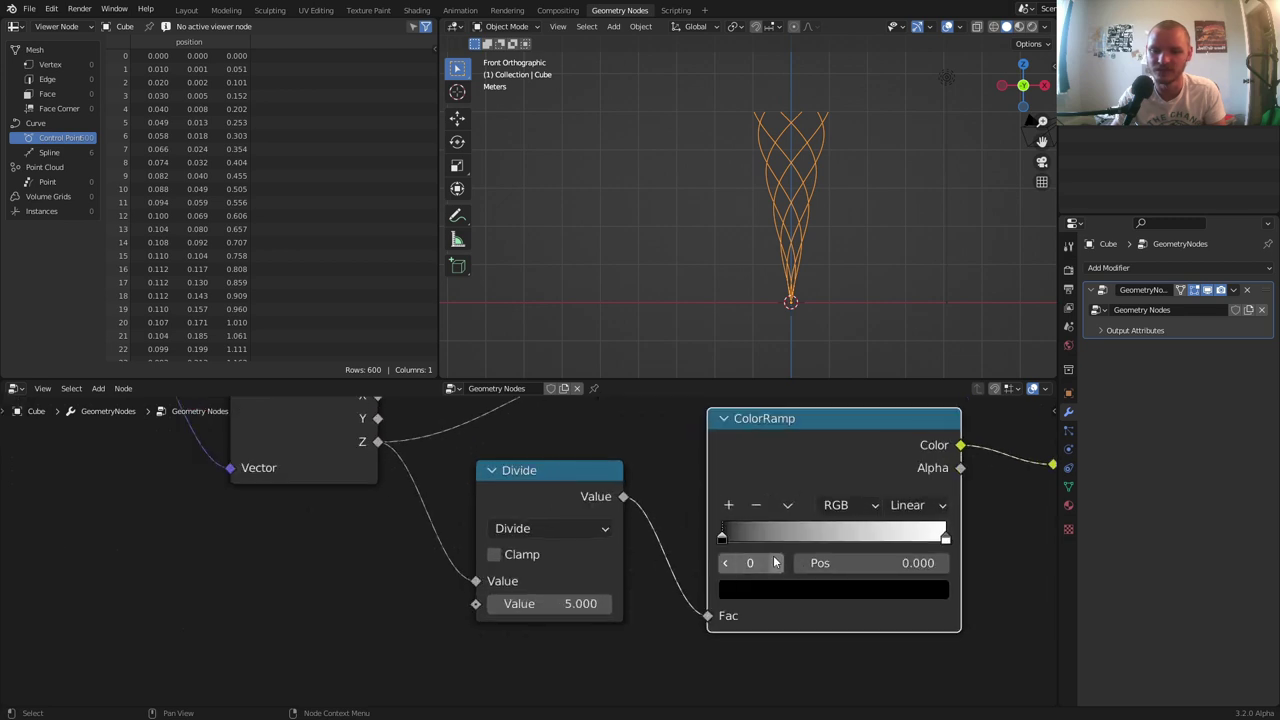
left_click(775, 562)
left_click(786, 596)
left_click(900, 443)
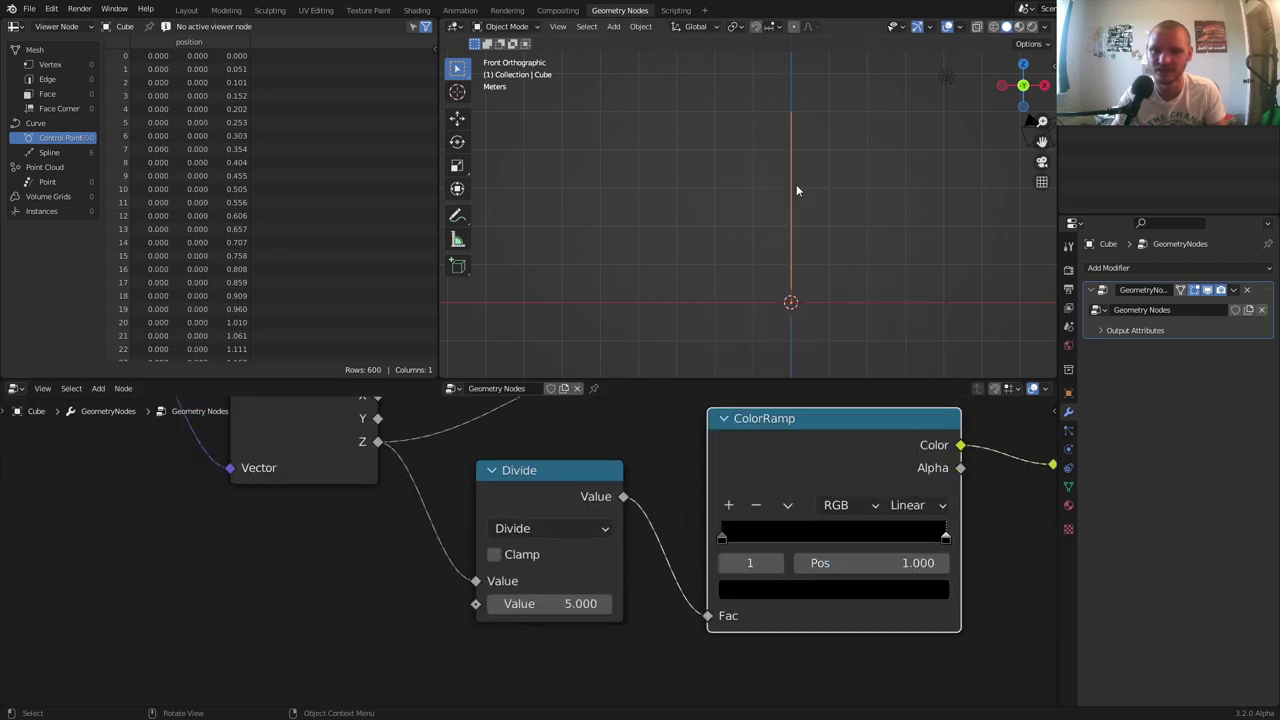
left_click(731, 504)
left_click(789, 598)
left_click(898, 308)
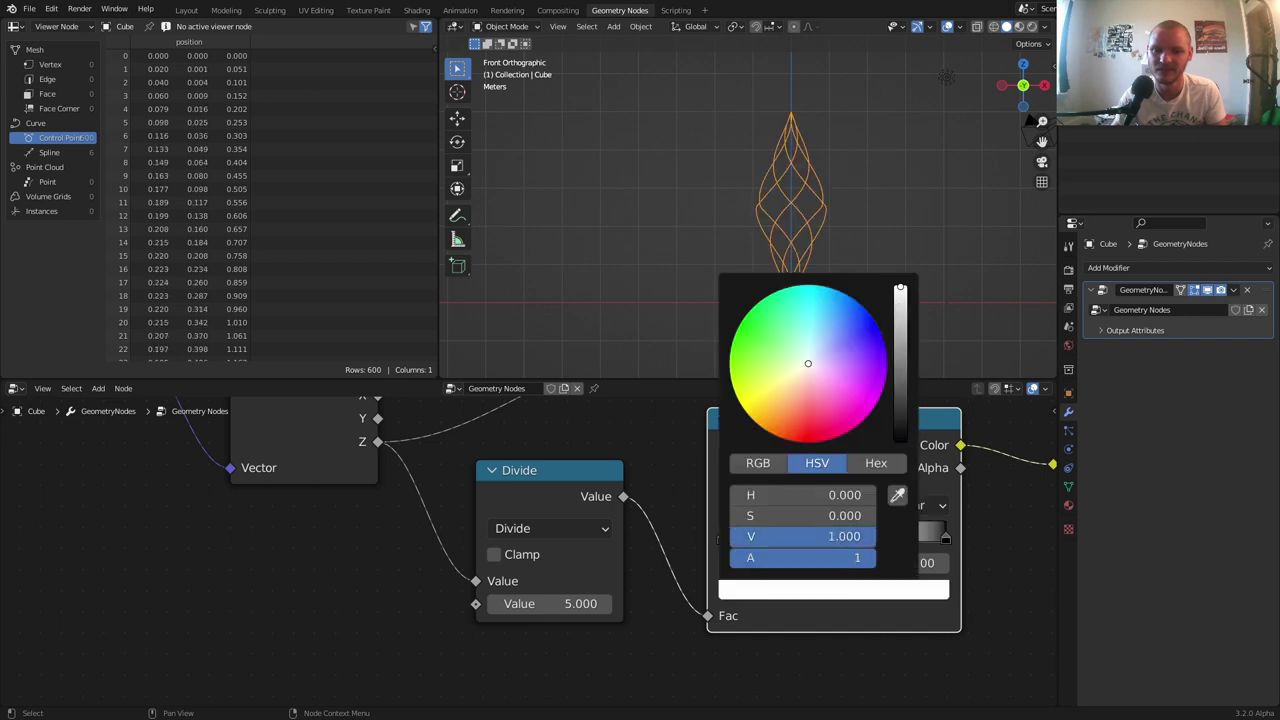
Set the ColorRamp's interpolation to Ease and view the lattice in perspective
middle_click_drag(839, 210, 784, 243, "shift")
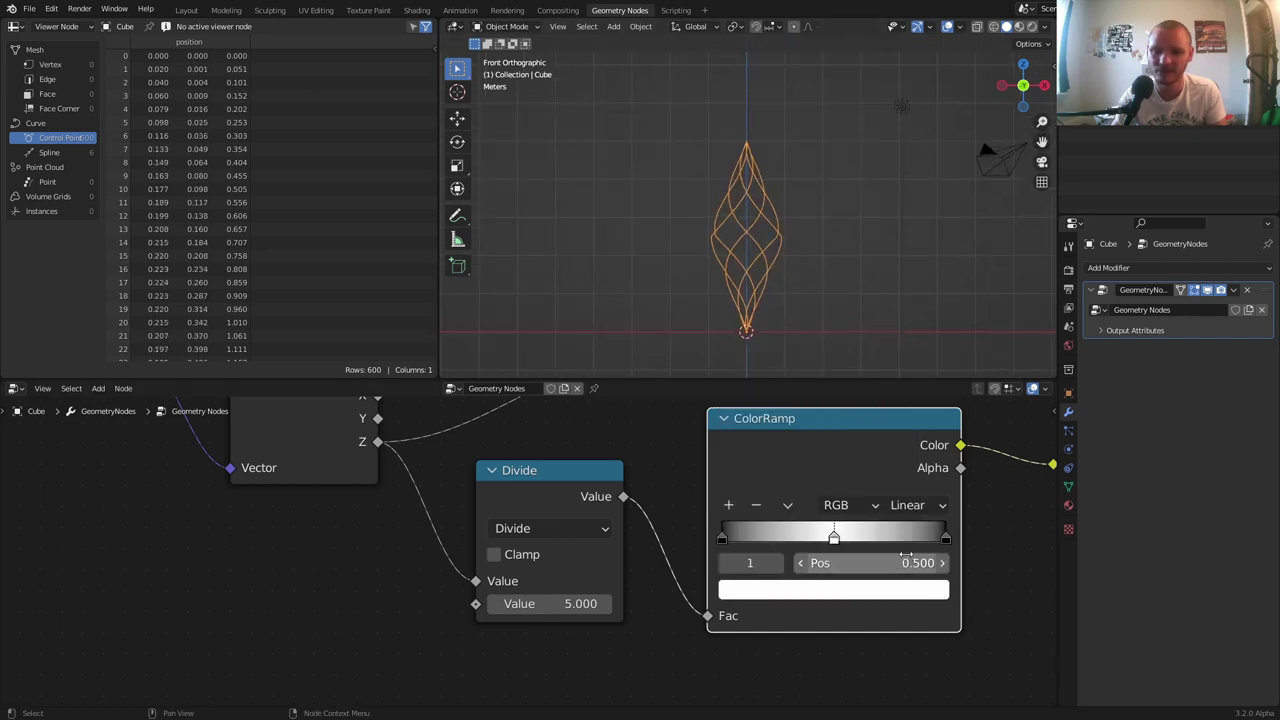
left_click(910, 505)
left_click(912, 529)
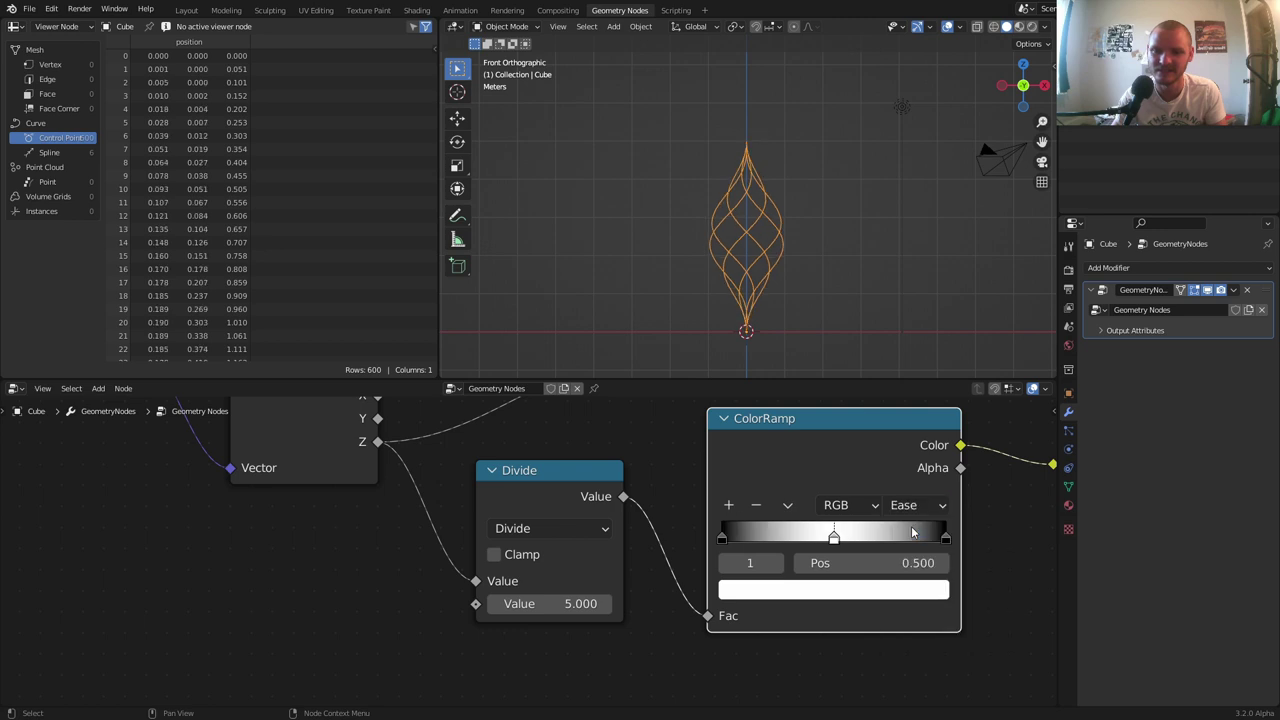
middle_click_drag(800, 209, 747, 231)
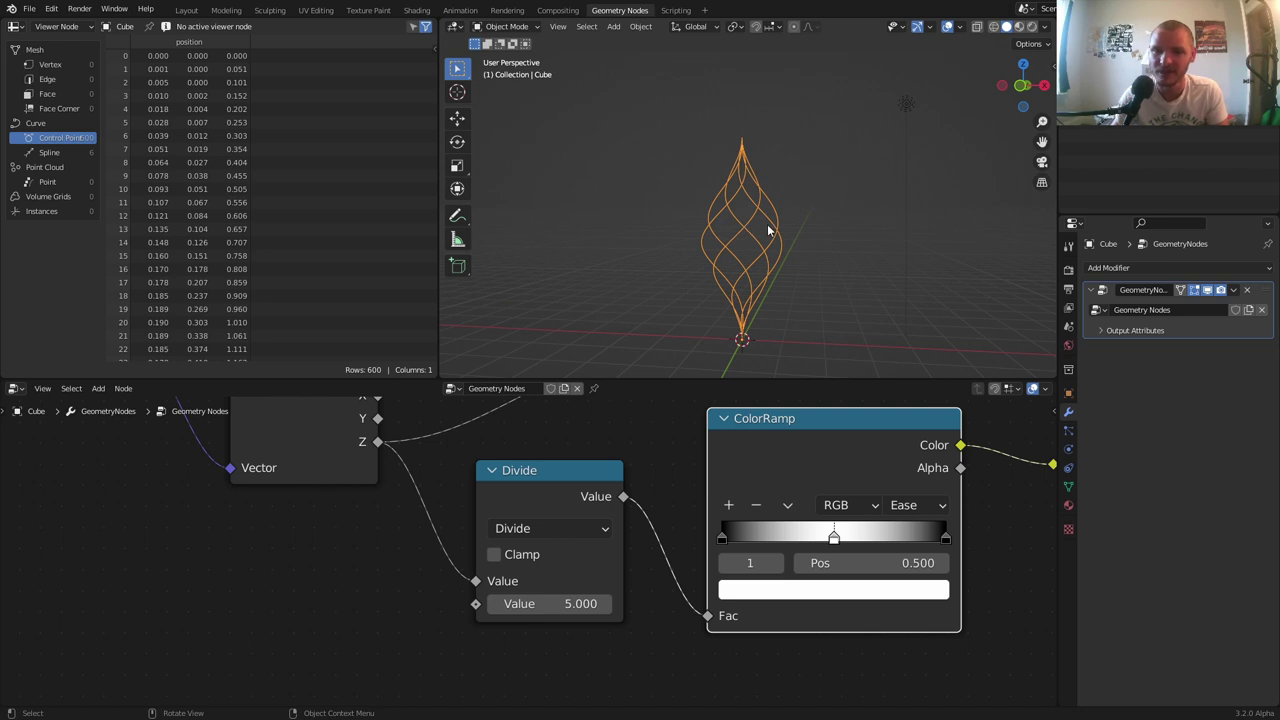
scroll(768, 230, "up", 2)
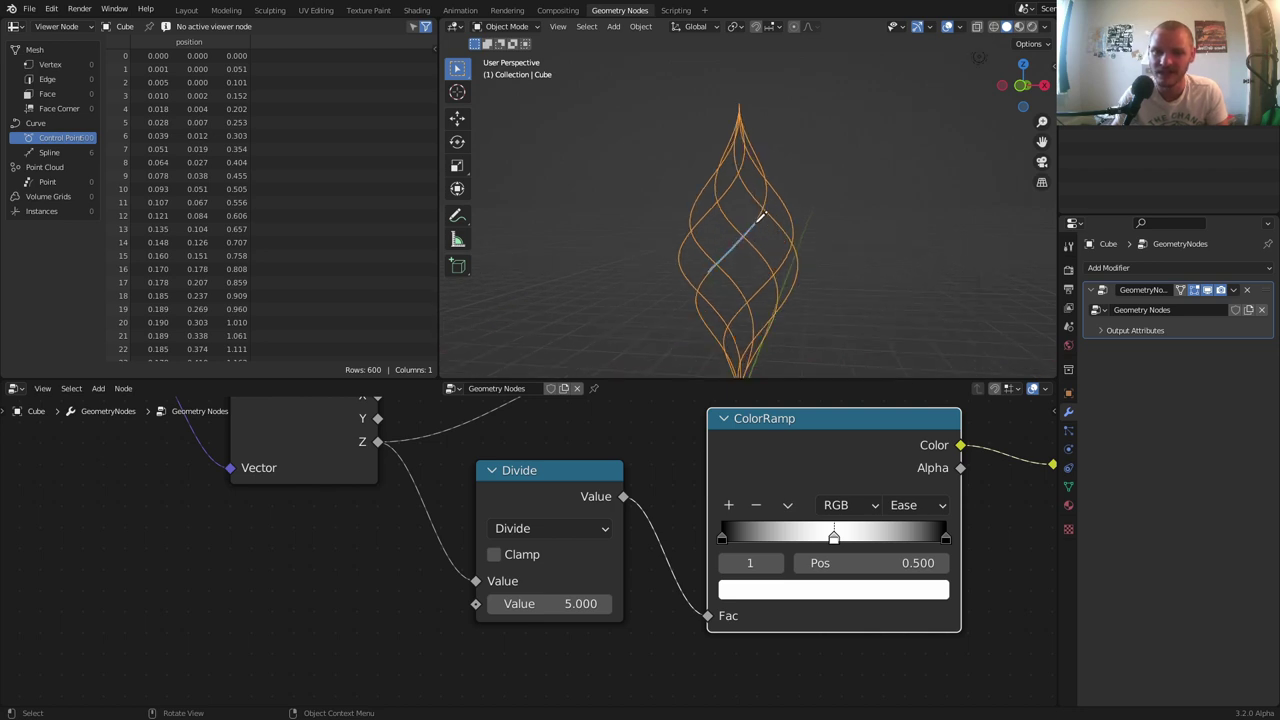
Insert a Curve to Mesh node between Set Position and Group Output, and move both it and Group Output away from Set Position
scroll(560, 530, "down", 5)
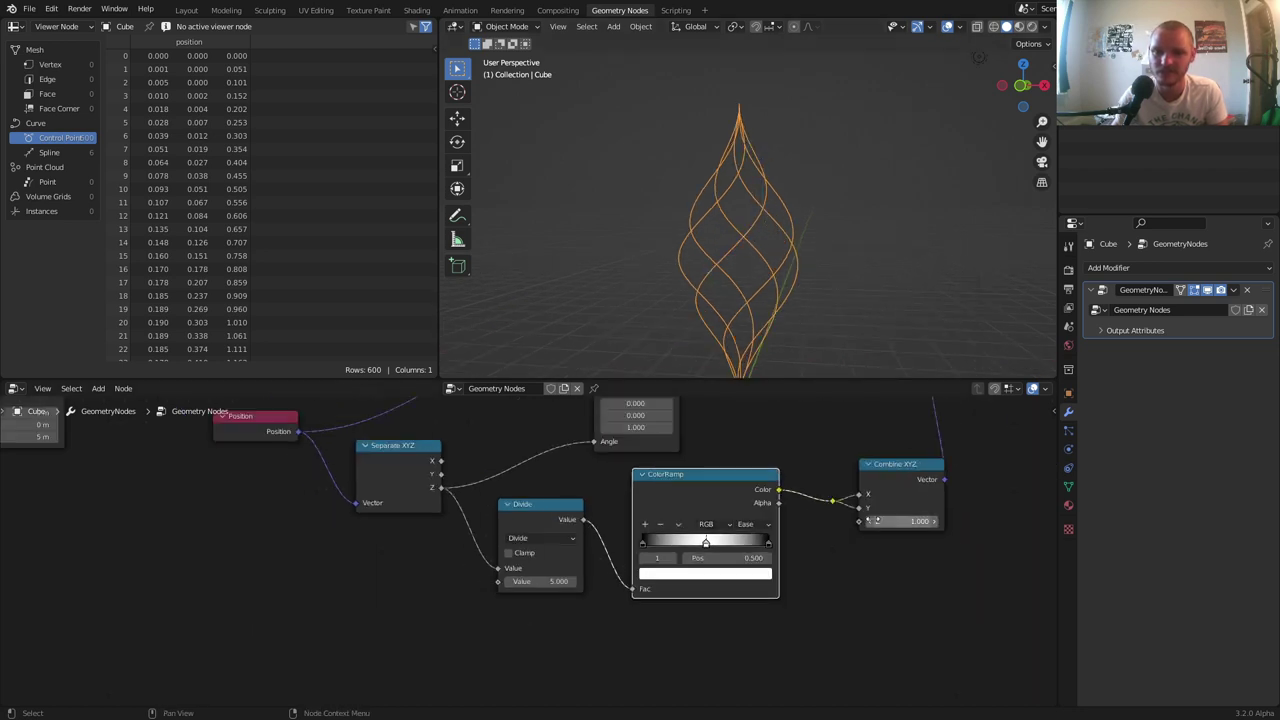
middle_click_drag(870, 460, 648, 548)
scroll(649, 548, "up", 6)
key("shift+a")
left_click(695, 433)
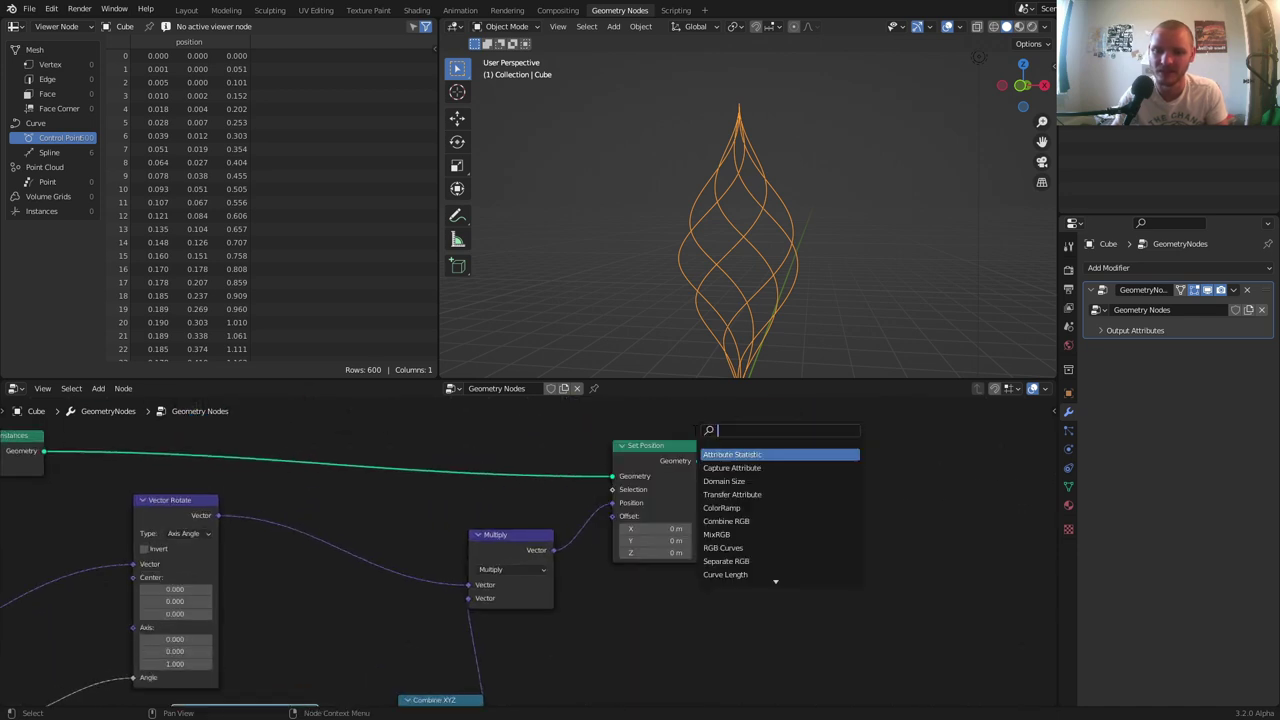
type("curve to")
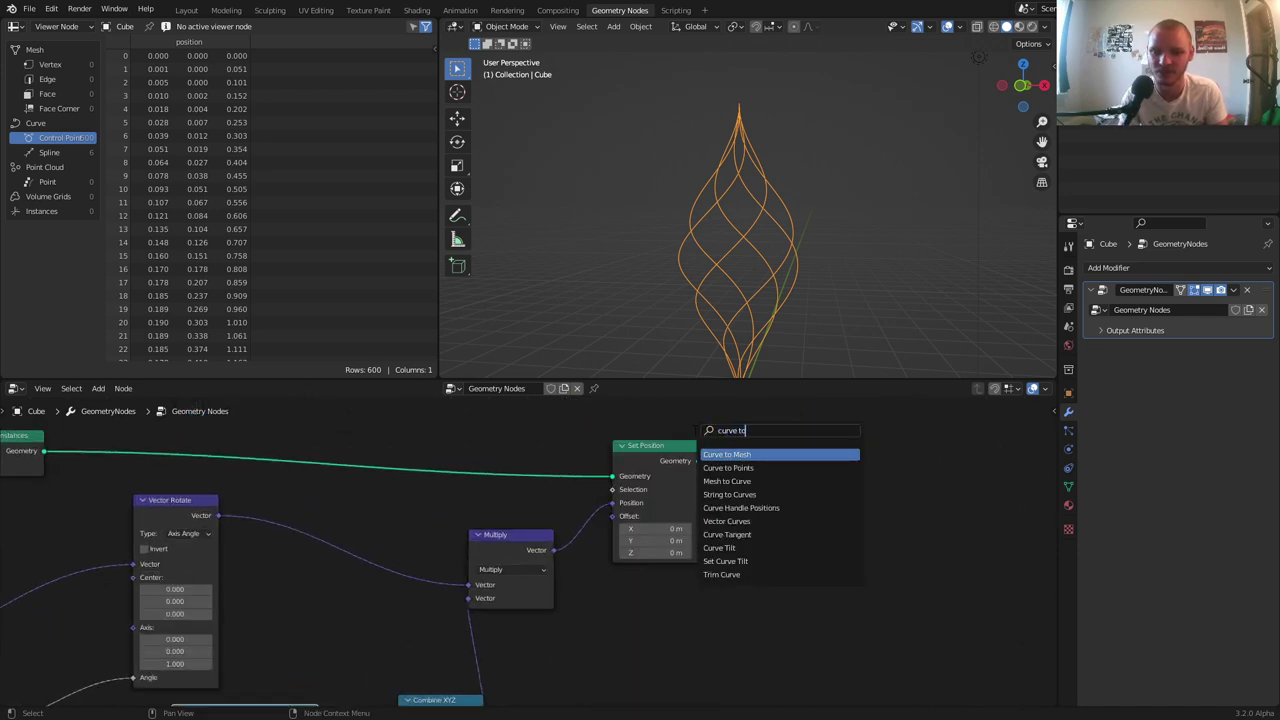
type(" m")
key("Return")
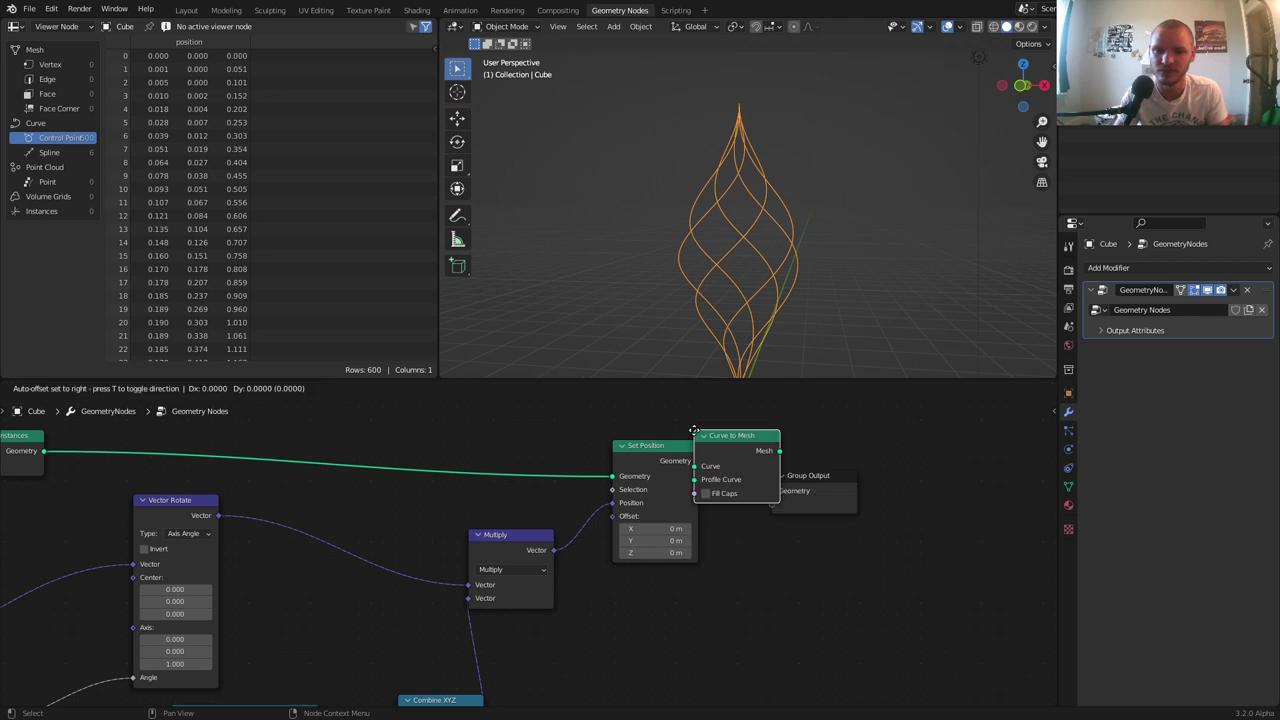
left_click(694, 430)
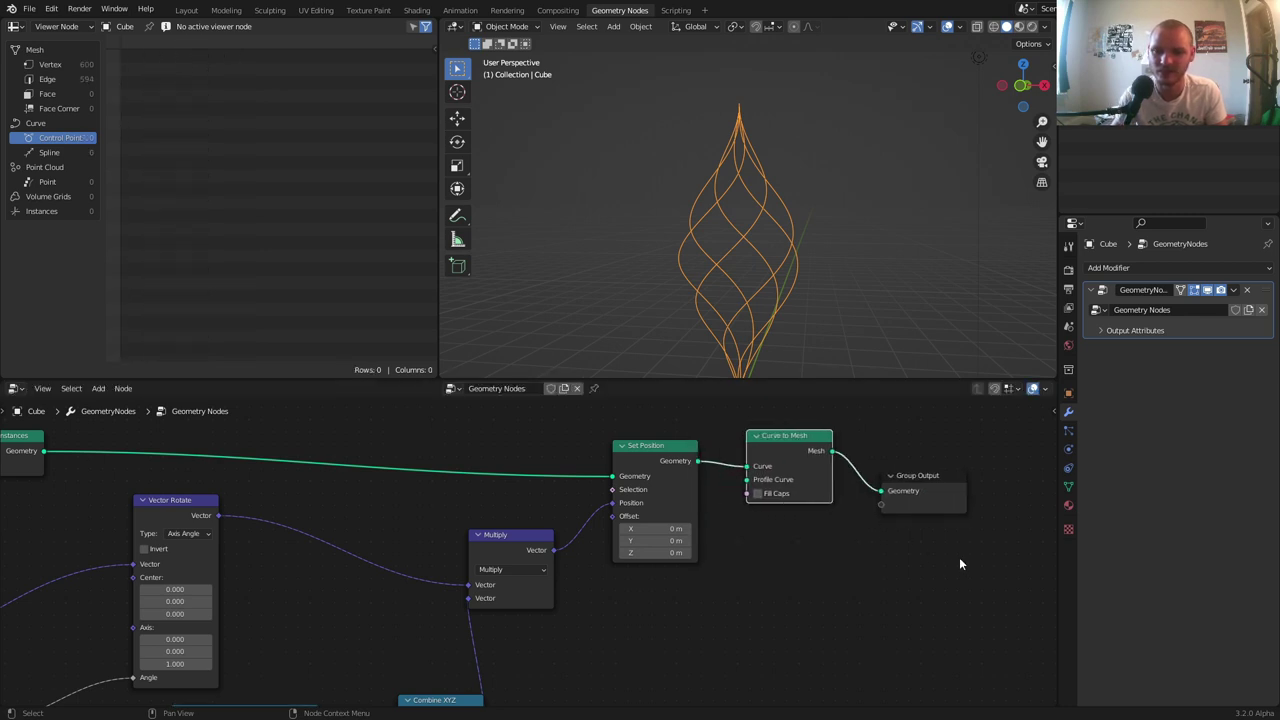
left_click_drag(962, 560, 785, 417)
left_click_drag(775, 466, 852, 495)
Add a Curve Circle node below Set Position and connect its Curve output to Curve to Mesh's Profile Curve
key("shift+a")
left_click(755, 421)
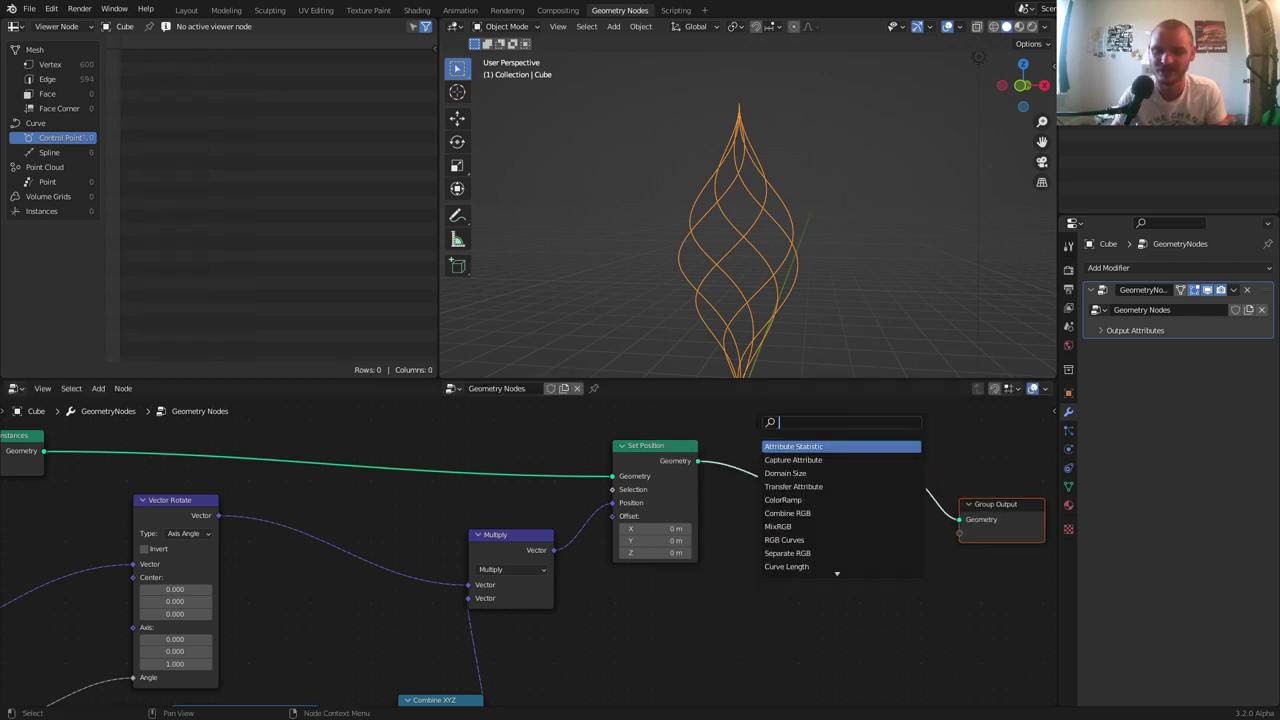
type("circle")
key("Down")
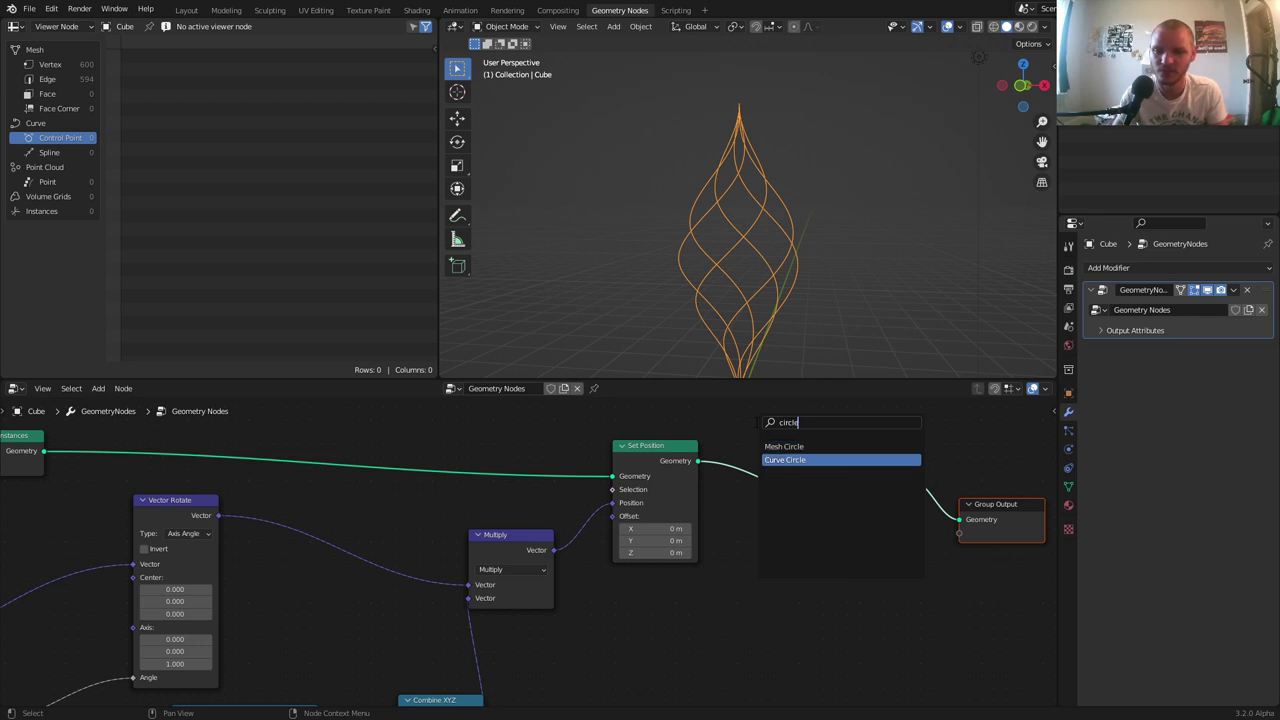
key("Return")
left_click(617, 580)
left_click_drag(704, 601, 824, 508)
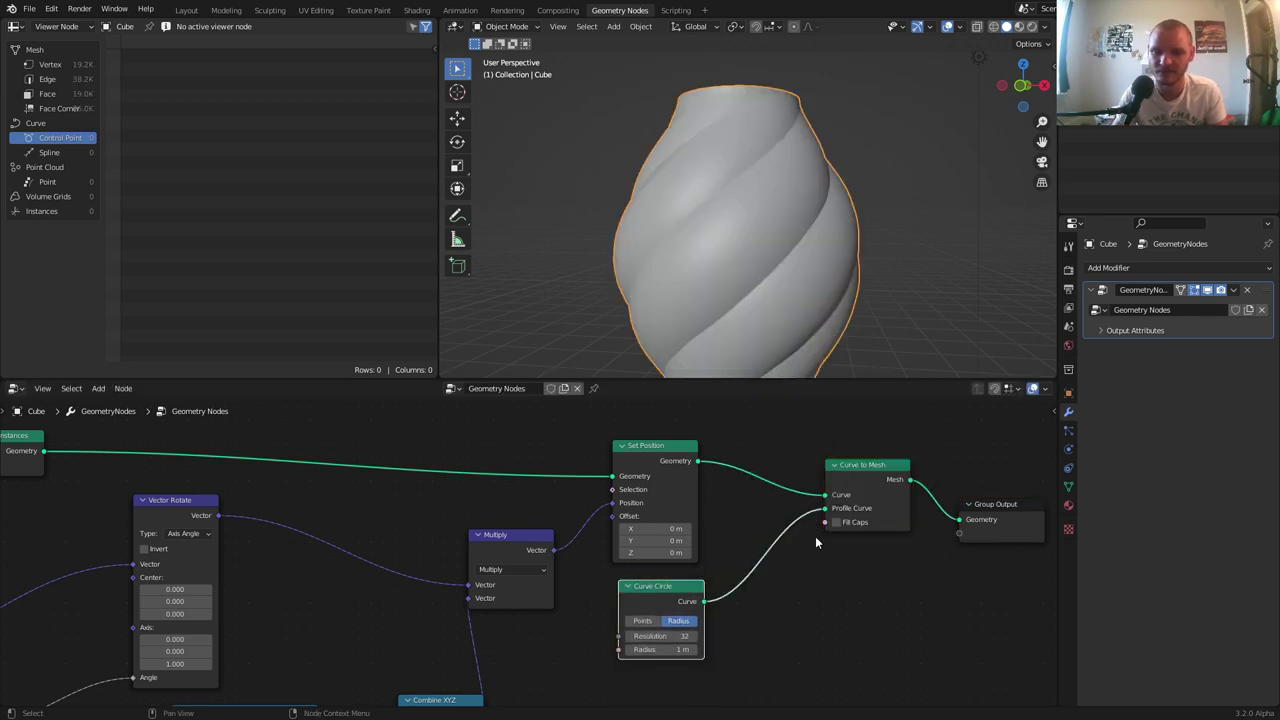
Reduce the Curve Circle's radius to 0.08 m
scroll(763, 280, "down", 3)
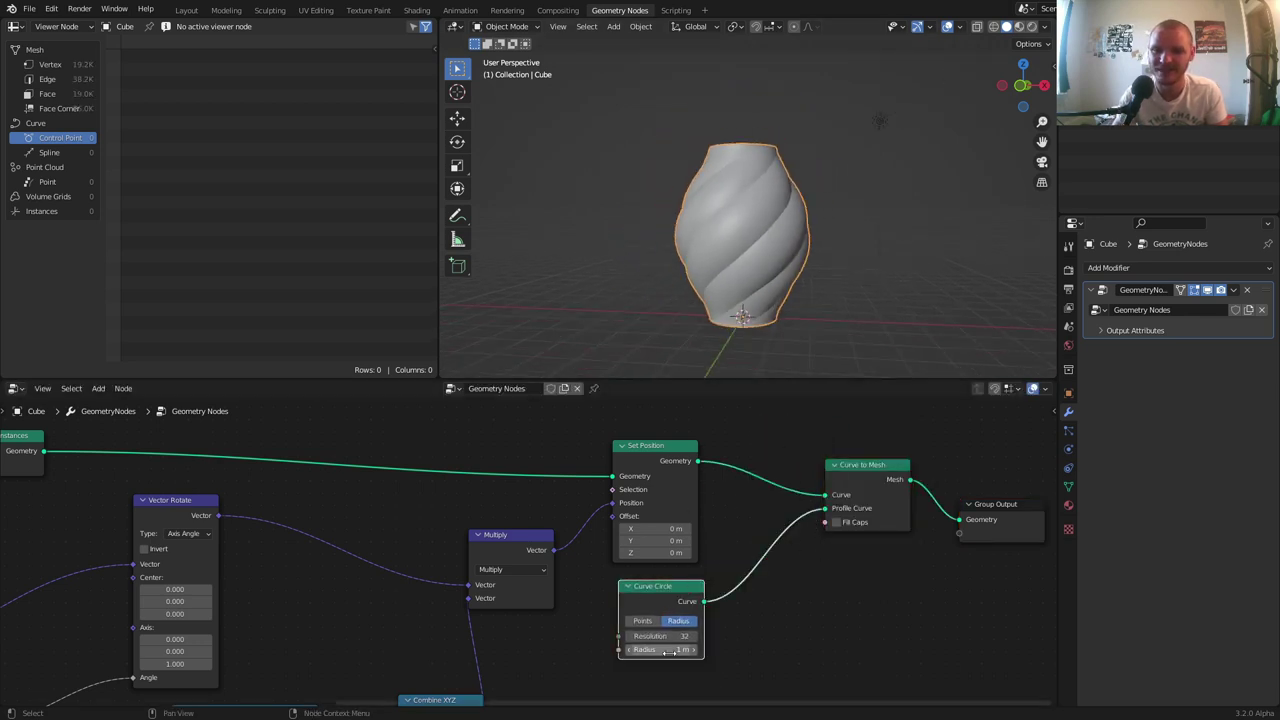
left_click_drag(660, 649, 618, 649)
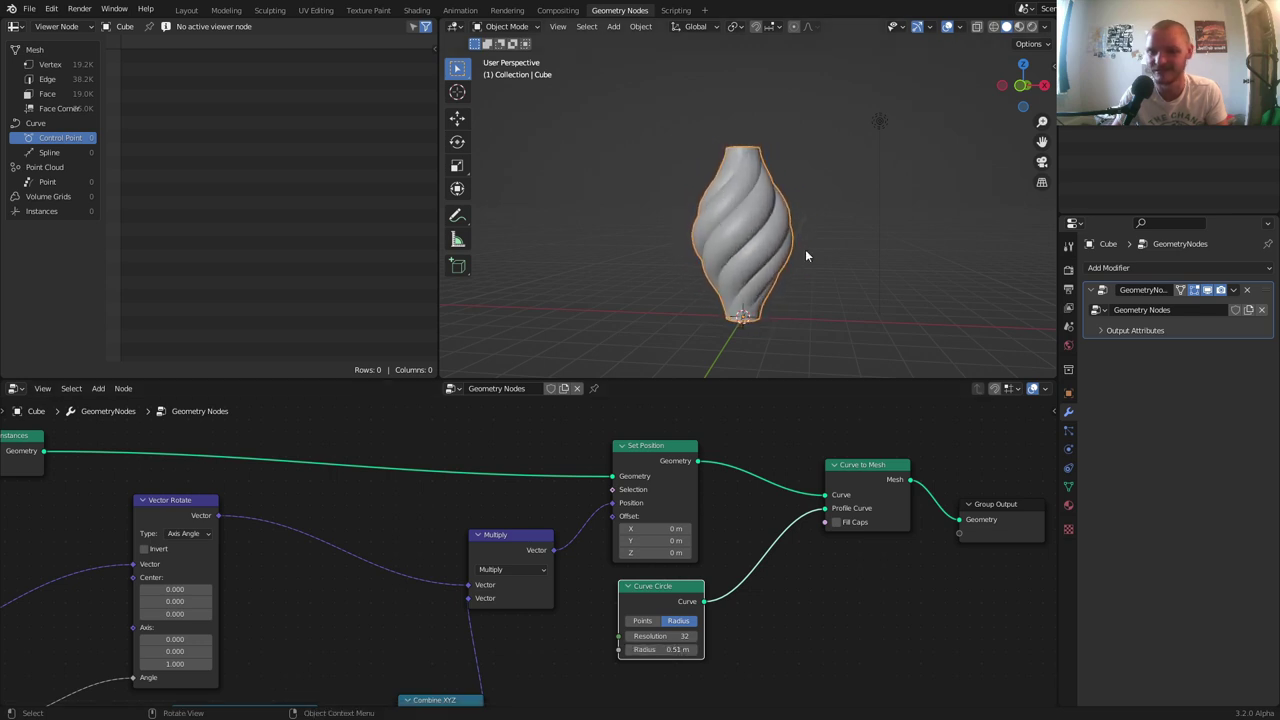
scroll(800, 250, "up", 4)
scroll(798, 250, "down", 3)
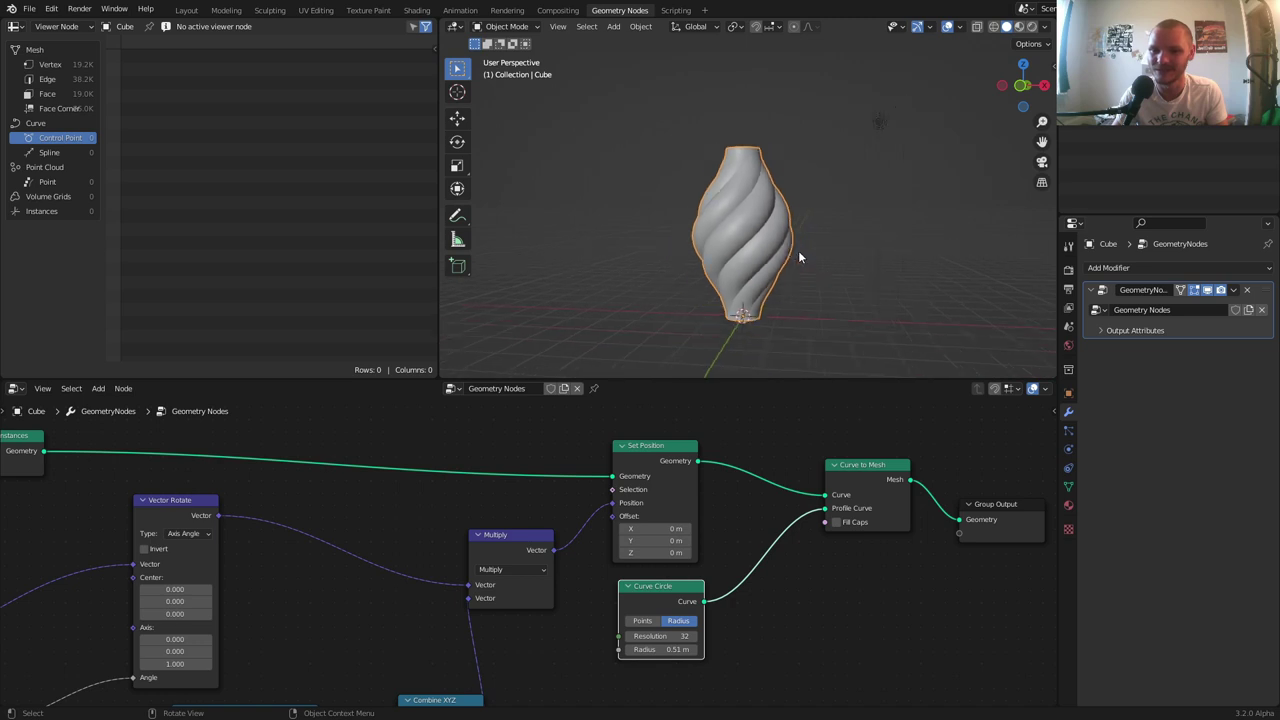
mouse_move(778, 235)
middle_mouse_down()
mouse_move(784, 246)
mouse_move(757, 249)
mouse_move(771, 258)
mouse_move(772, 240)
middle_mouse_up()
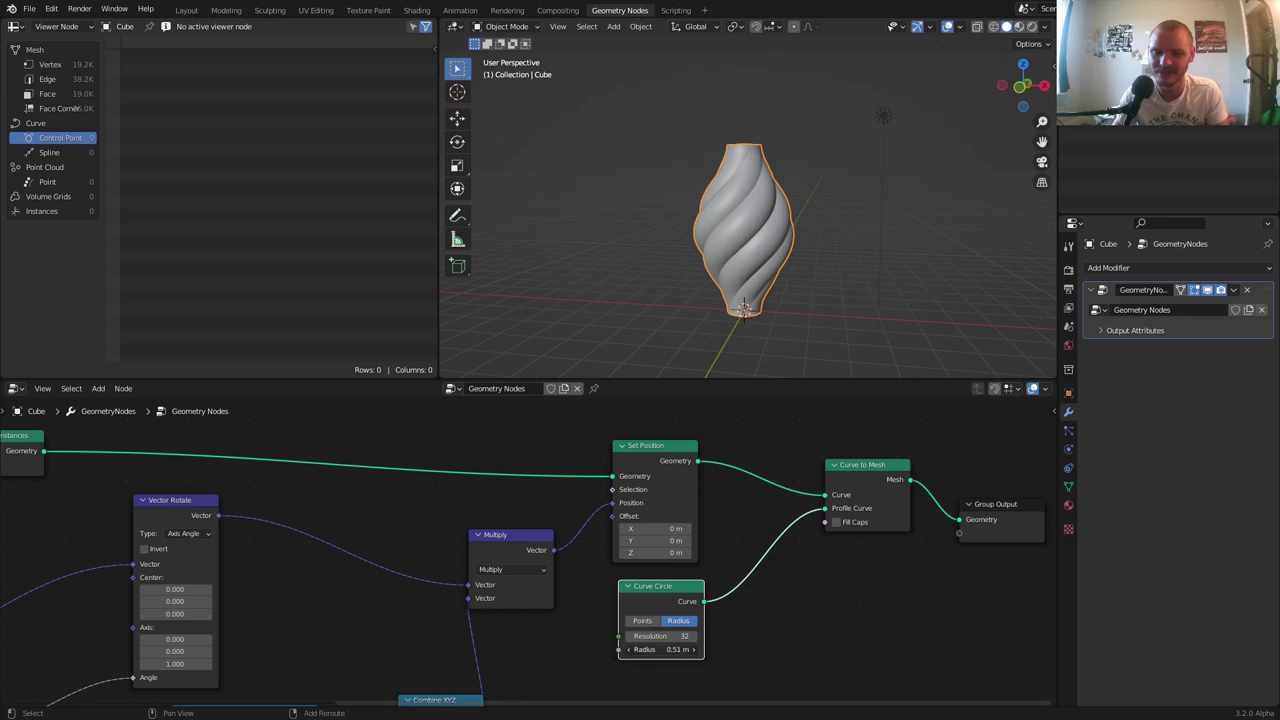
left_click_drag(660, 649, 605, 649)
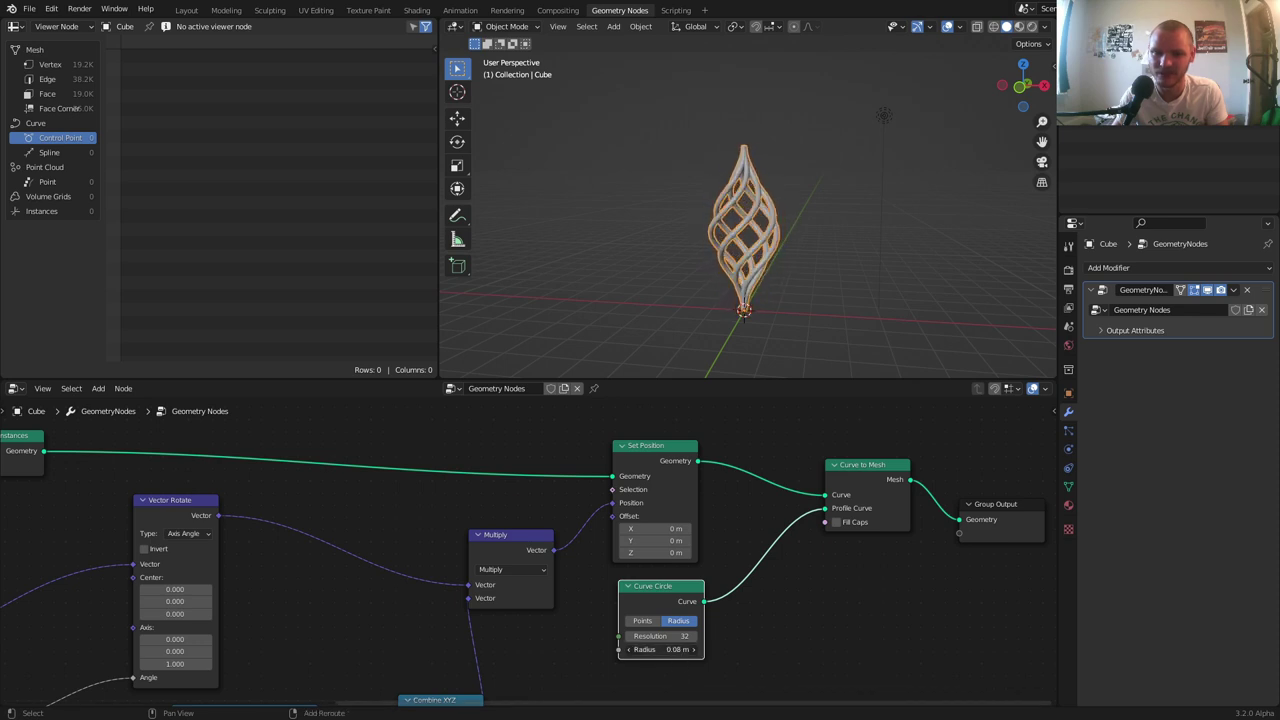
Deselect the mesh and examine the tubes where they converge at the tip, and the lattice as a whole
left_click(843, 219)
scroll(827, 211, "up", 4)
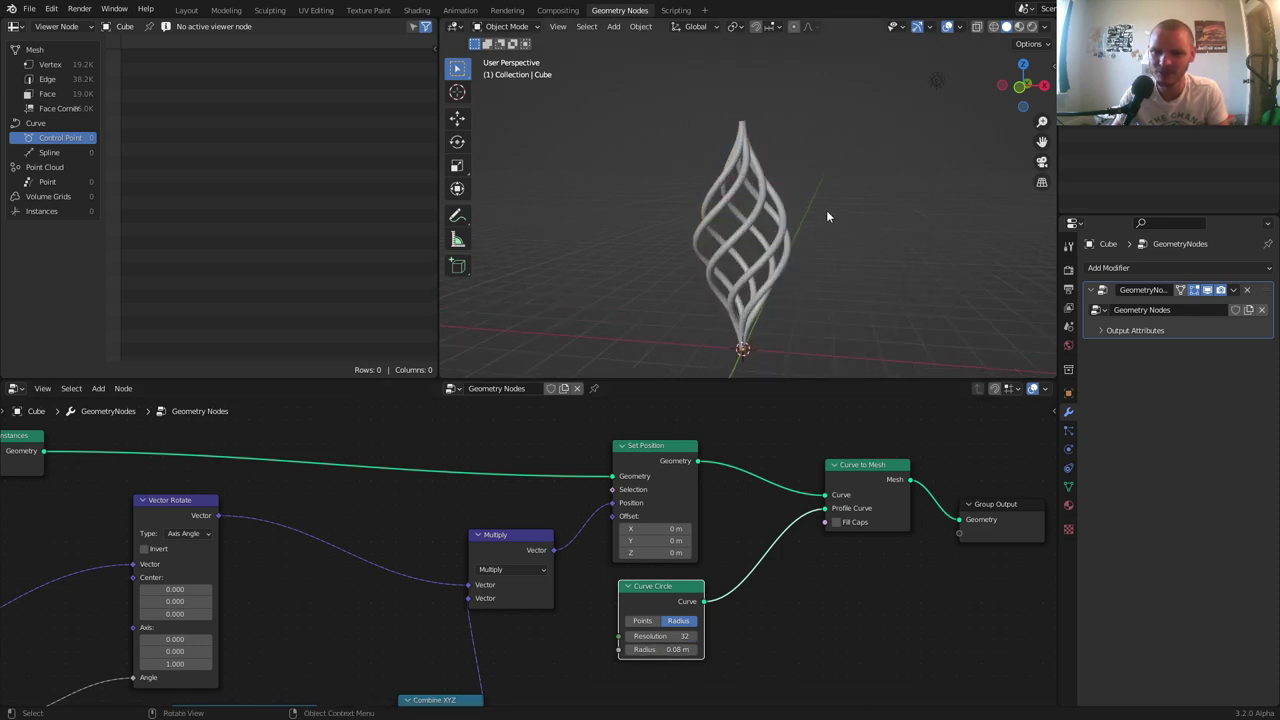
middle_click_drag(762, 134, 758, 262, "shift")
scroll(724, 201, "up", 6)
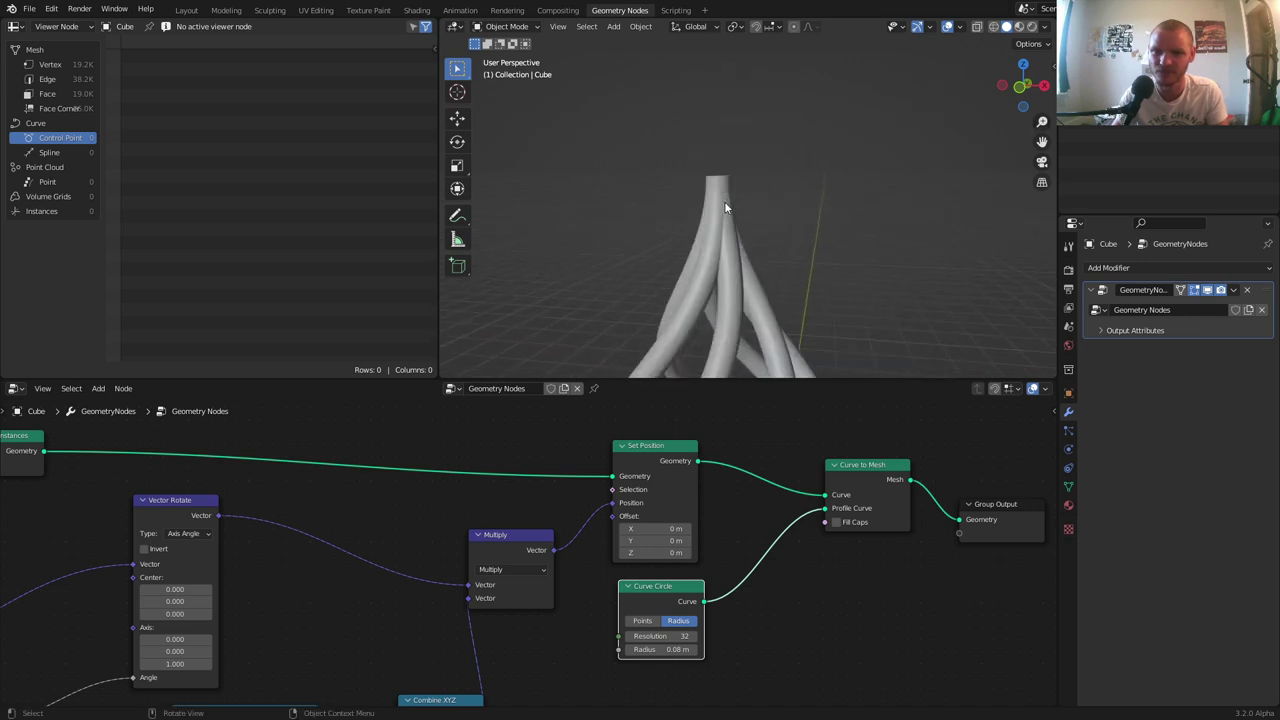
middle_click_drag(711, 186, 709, 223)
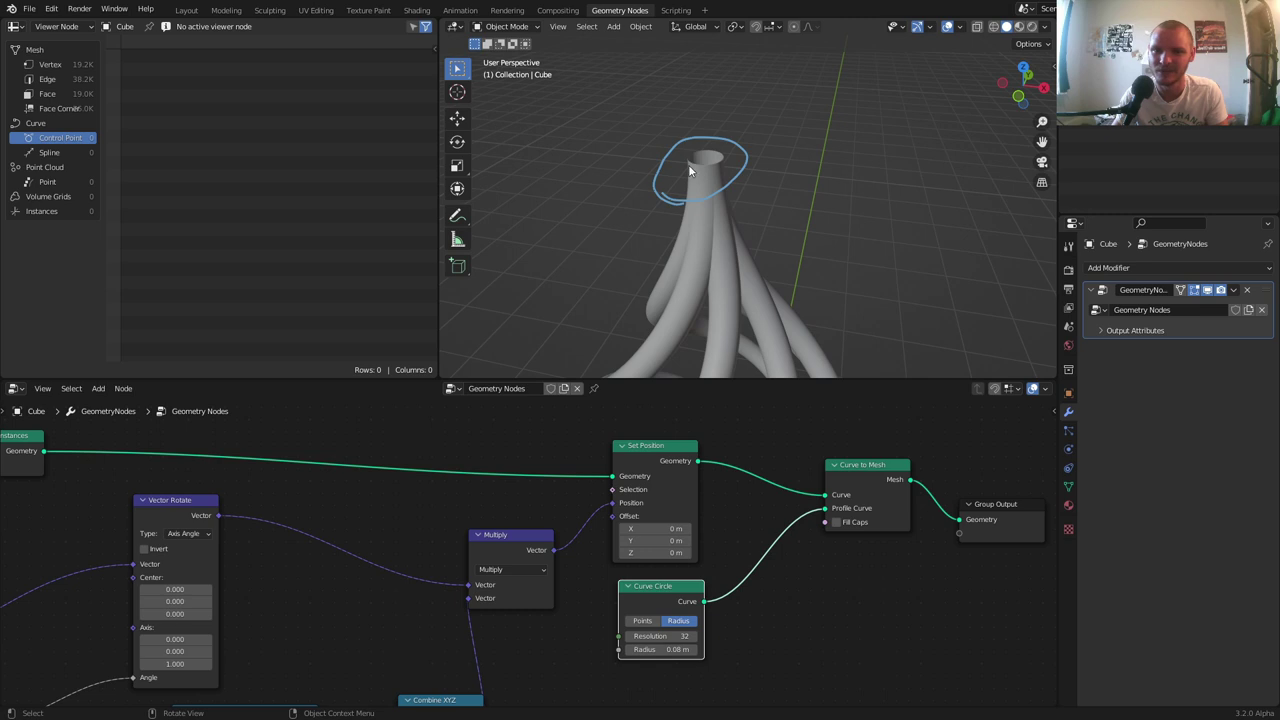
middle_click_drag(592, 559, 712, 481)
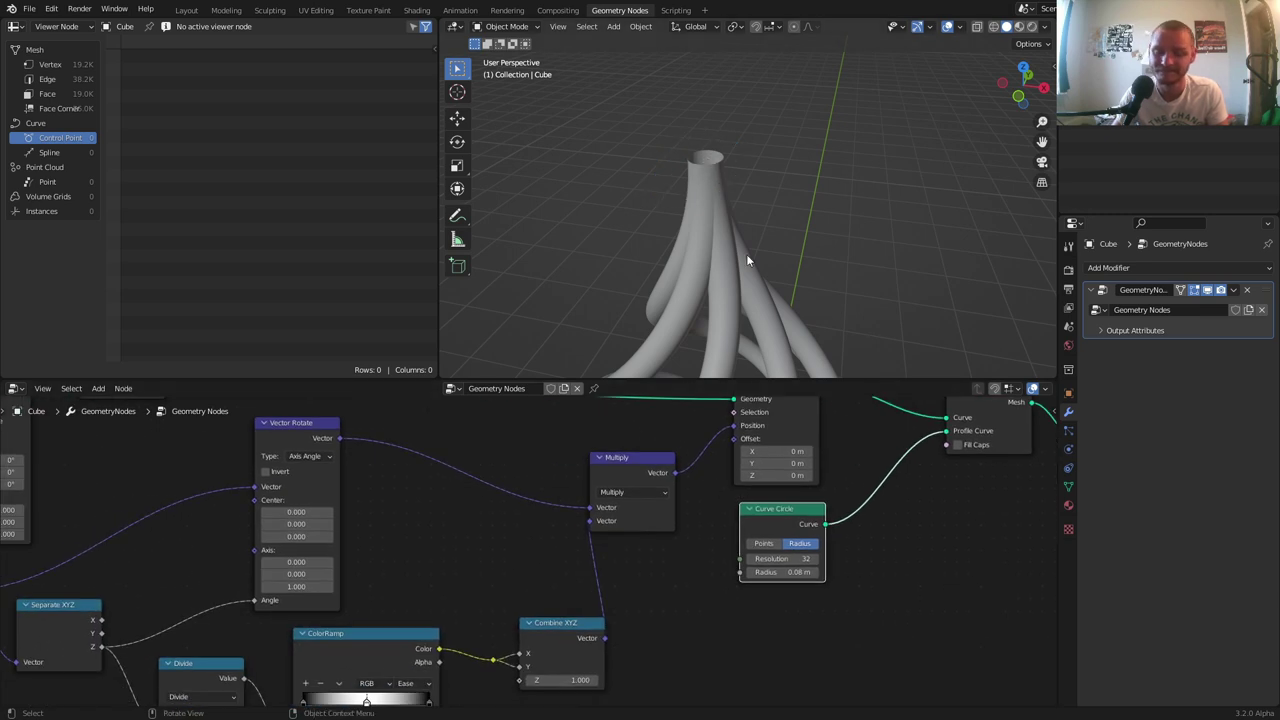
scroll(746, 255, "down", 8)
middle_click_drag(770, 326, 744, 230, "shift")
scroll(750, 260, "up", 4)
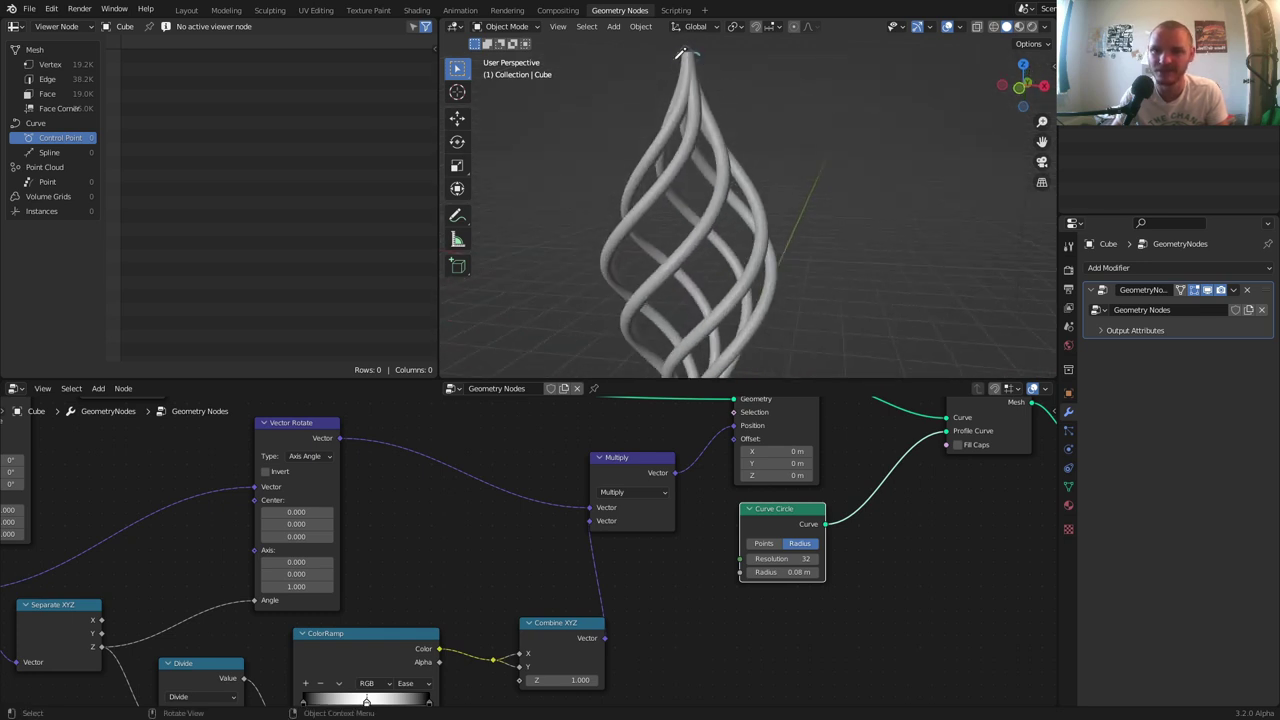
scroll(700, 127, "down", 4)
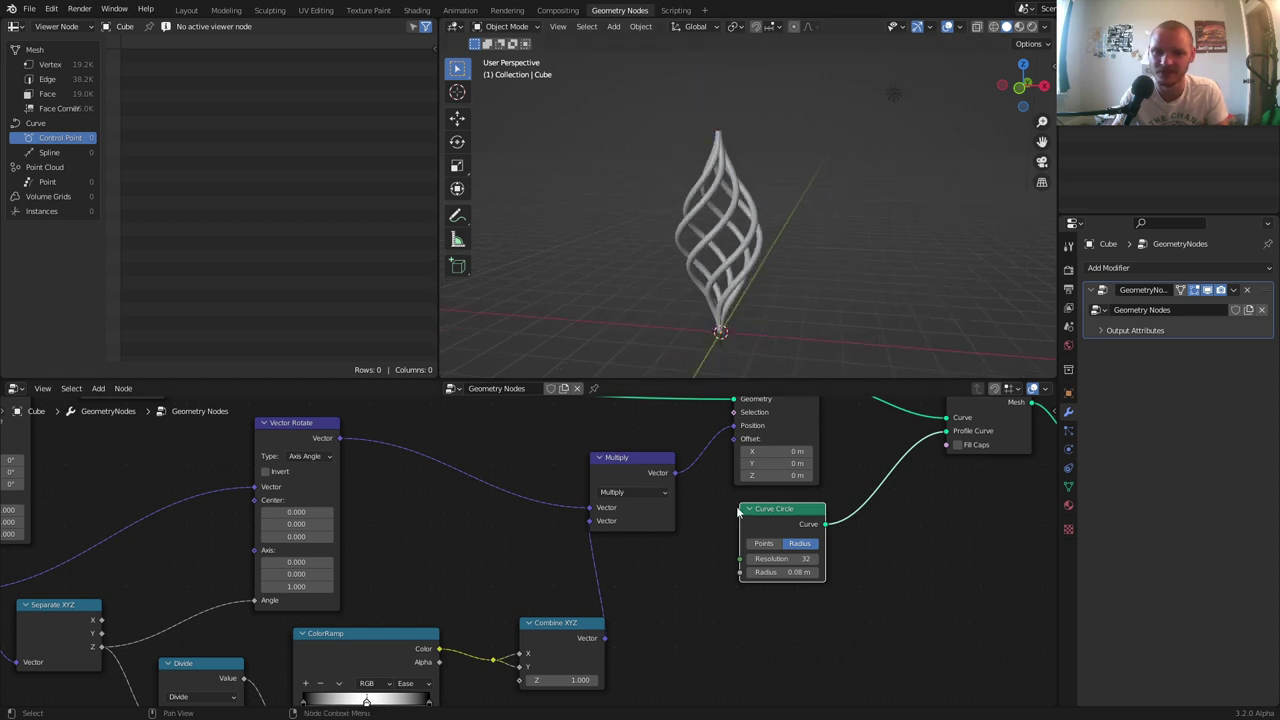
Insert a Set Curve Radius node between Set Position and Curve to Mesh
scroll(788, 506, "down", 3)
key("shift+a")
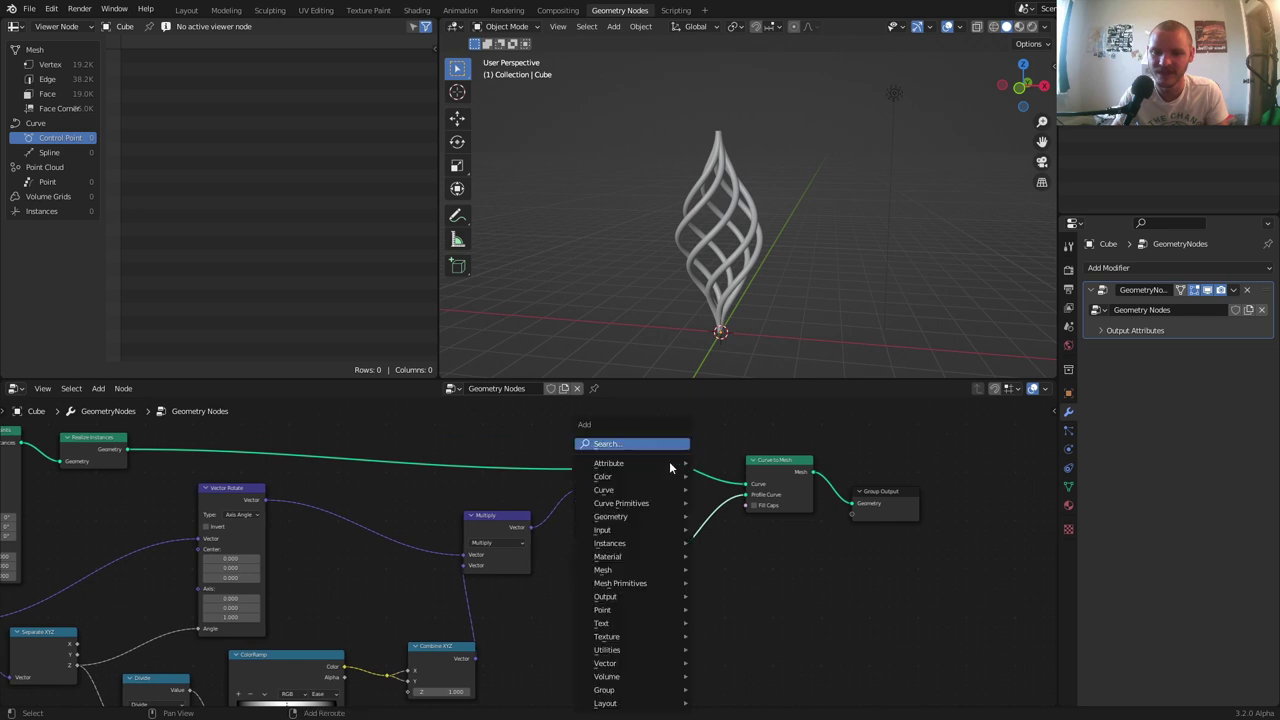
left_click(670, 446)
type("set c")
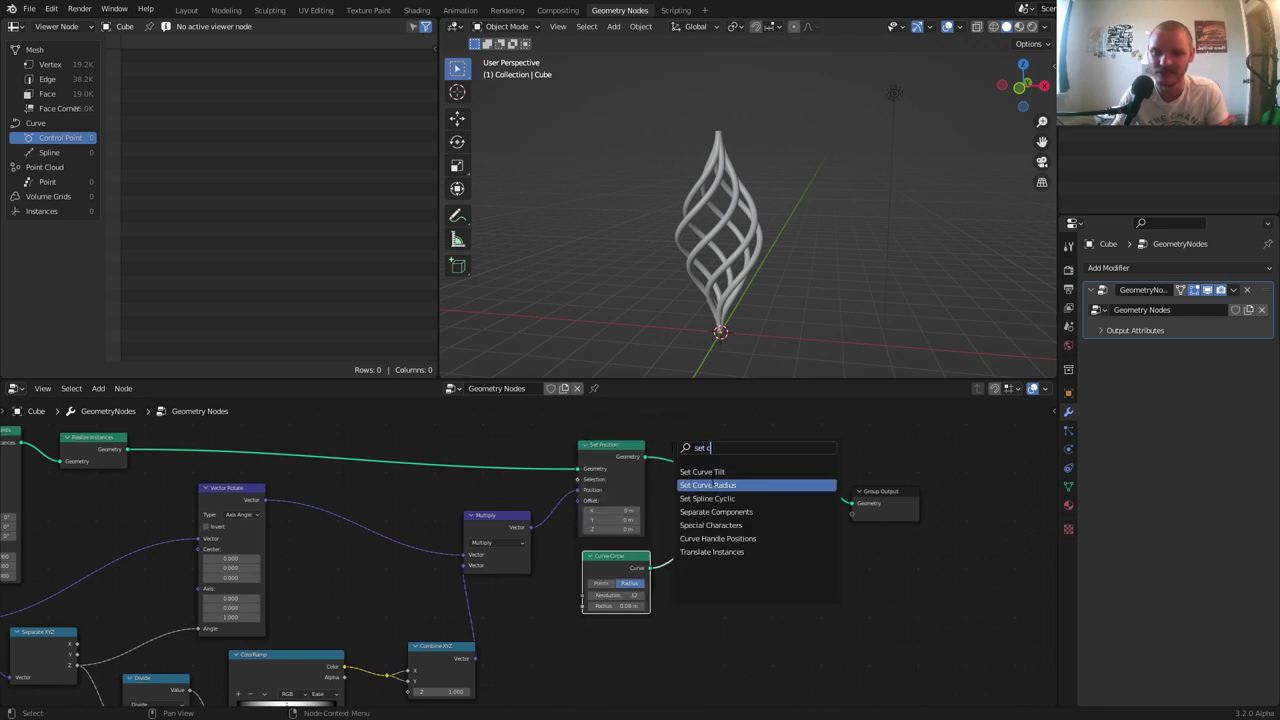
left_click(709, 485)
left_click(721, 472)
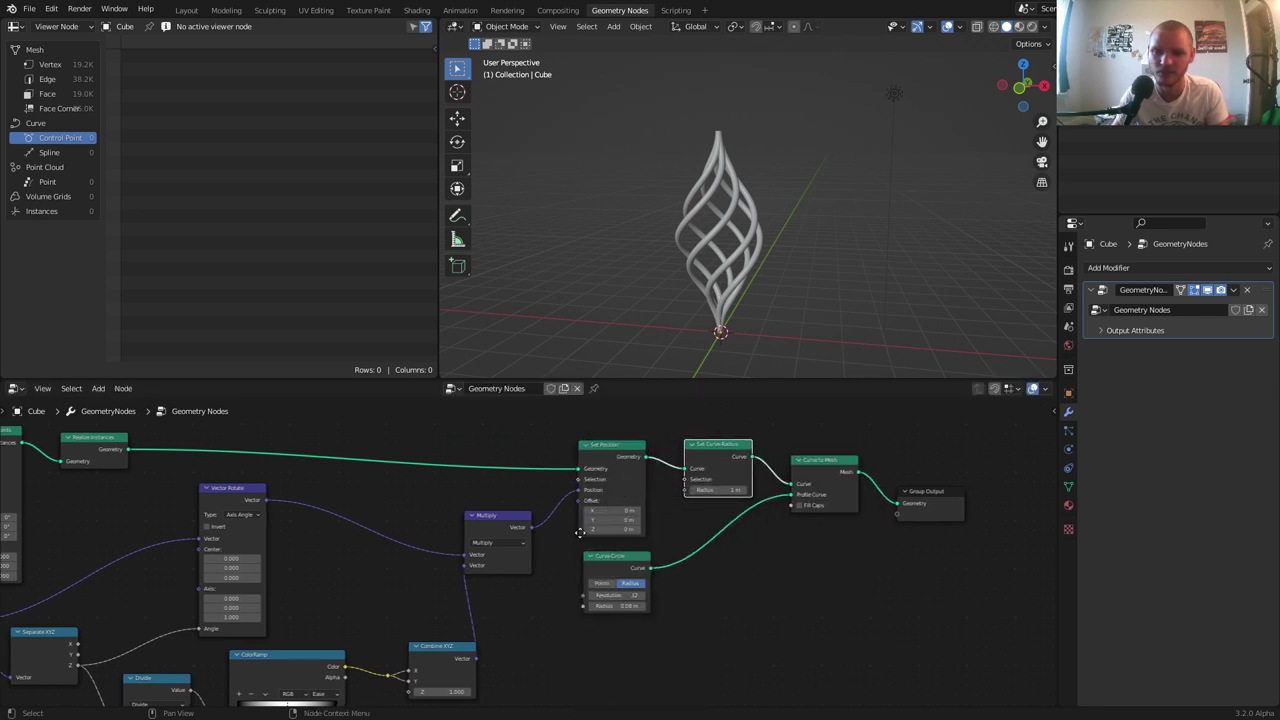
Move the Curve to Mesh and Group Output nodes farther away from Set Curve Radius
middle_click_drag(583, 531, 610, 520)
left_click_drag(928, 519, 864, 455)
key("g")
left_click(925, 492)
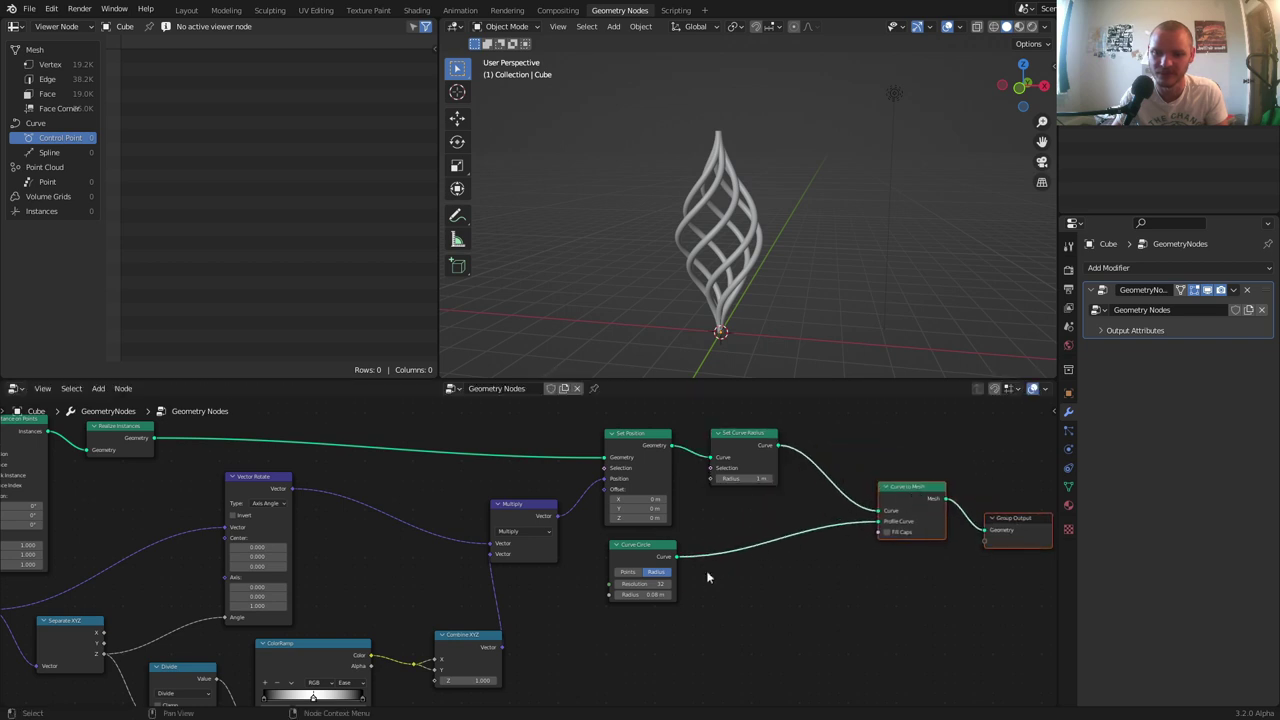
Connect the ColorRamp's Color output to Set Curve Radius's Radius input and view the tapered tubes
middle_click_drag(673, 592, 725, 540)
left_click_drag(424, 605, 762, 428)
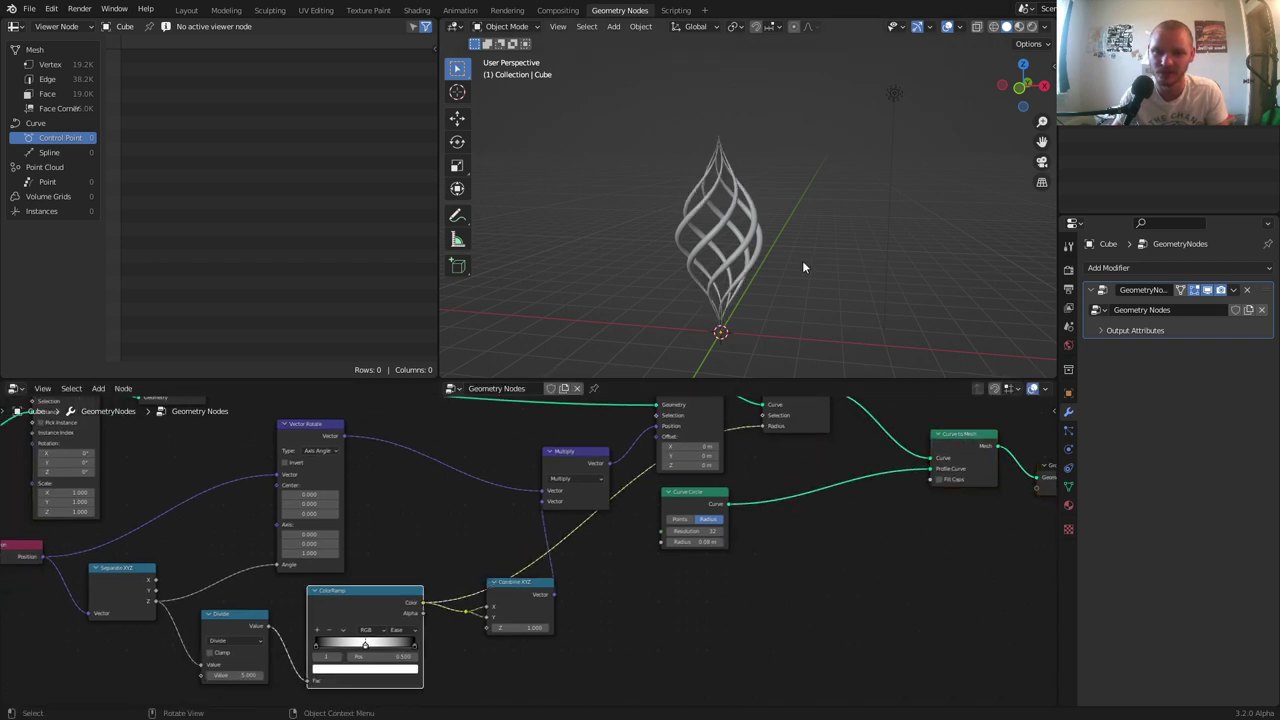
scroll(738, 180, "up", 4)
scroll(736, 186, "down", 3)
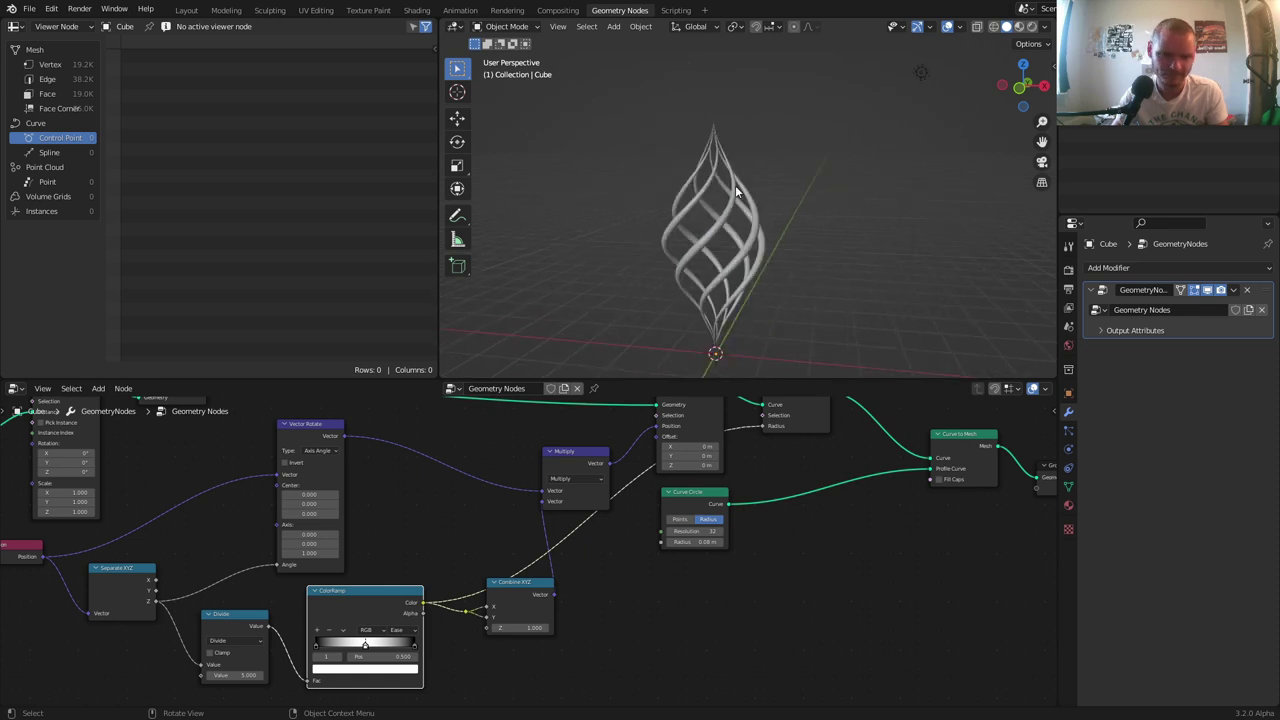
scroll(736, 195, "down", 1)
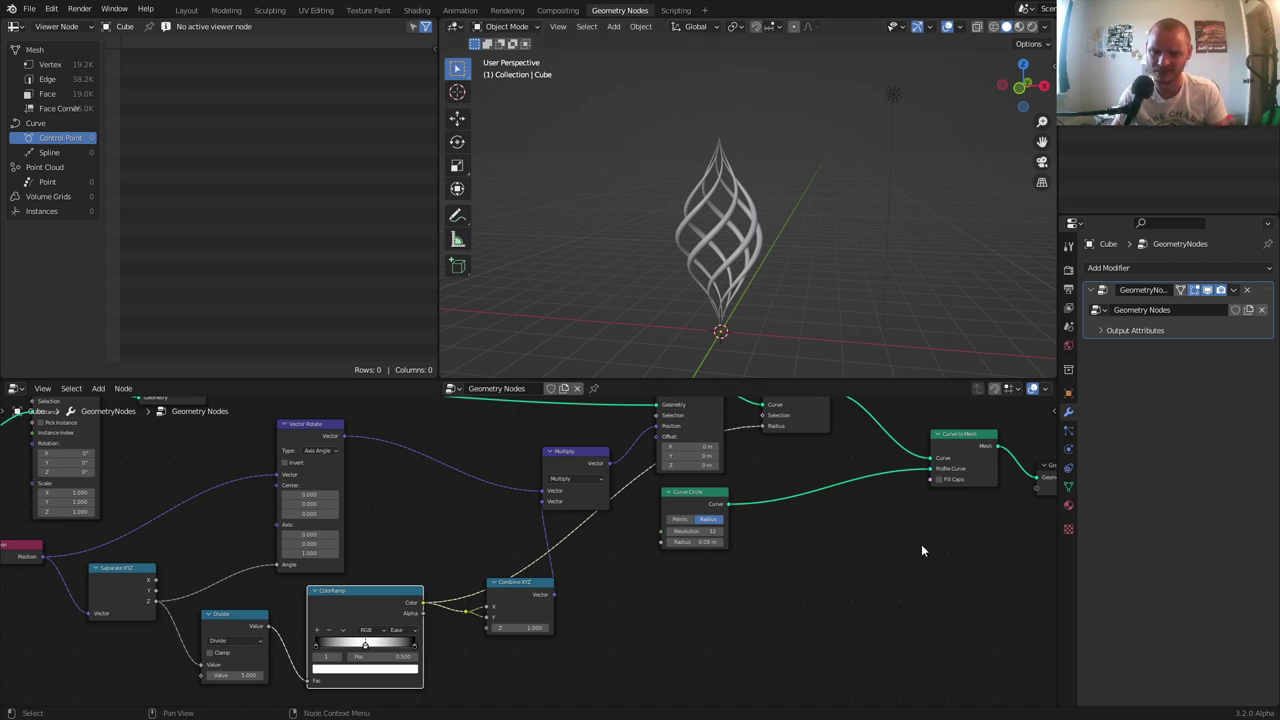
middle_click_drag(900, 492, 776, 541)
scroll(710, 225, "up", 2)
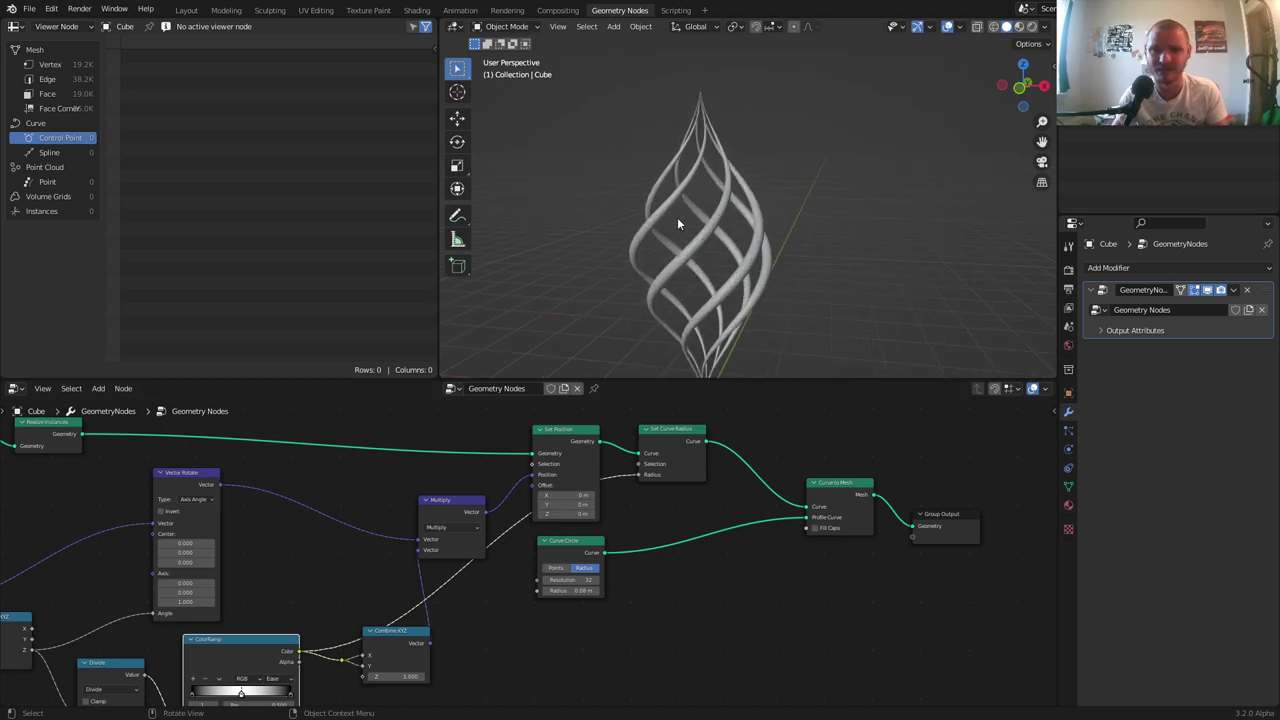
key("q")
left_click(642, 230)
left_click(508, 707)
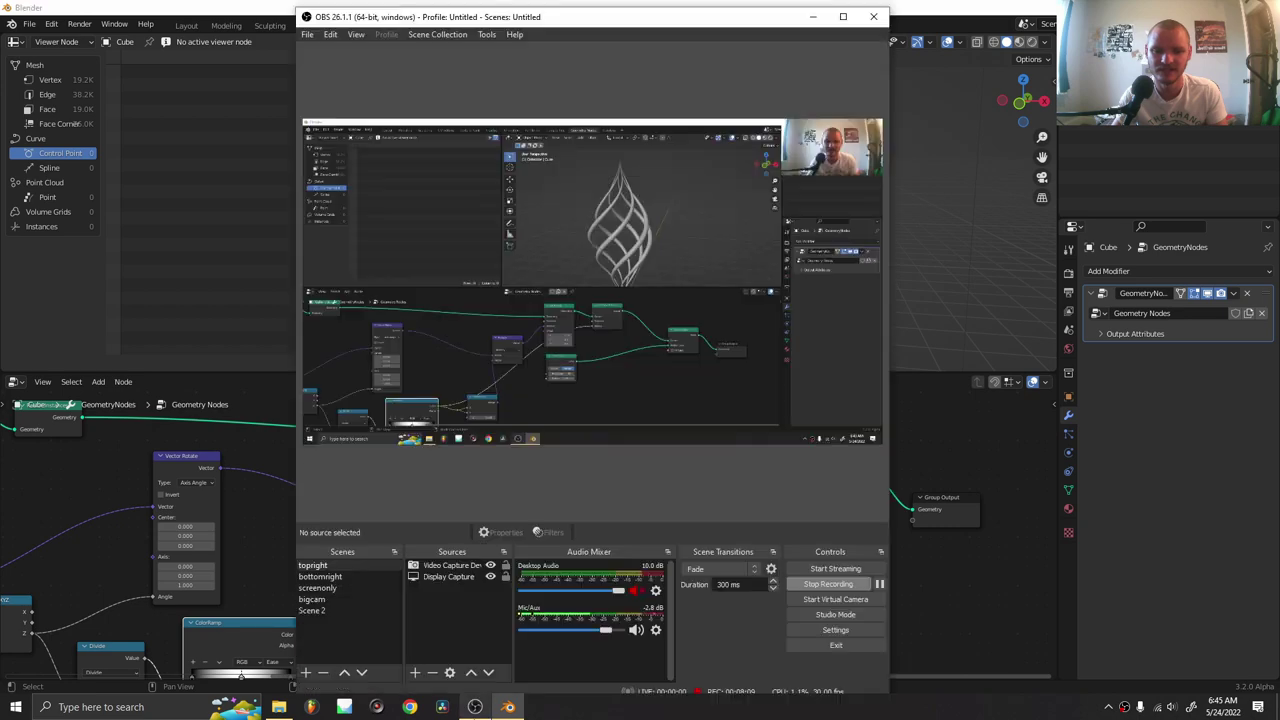